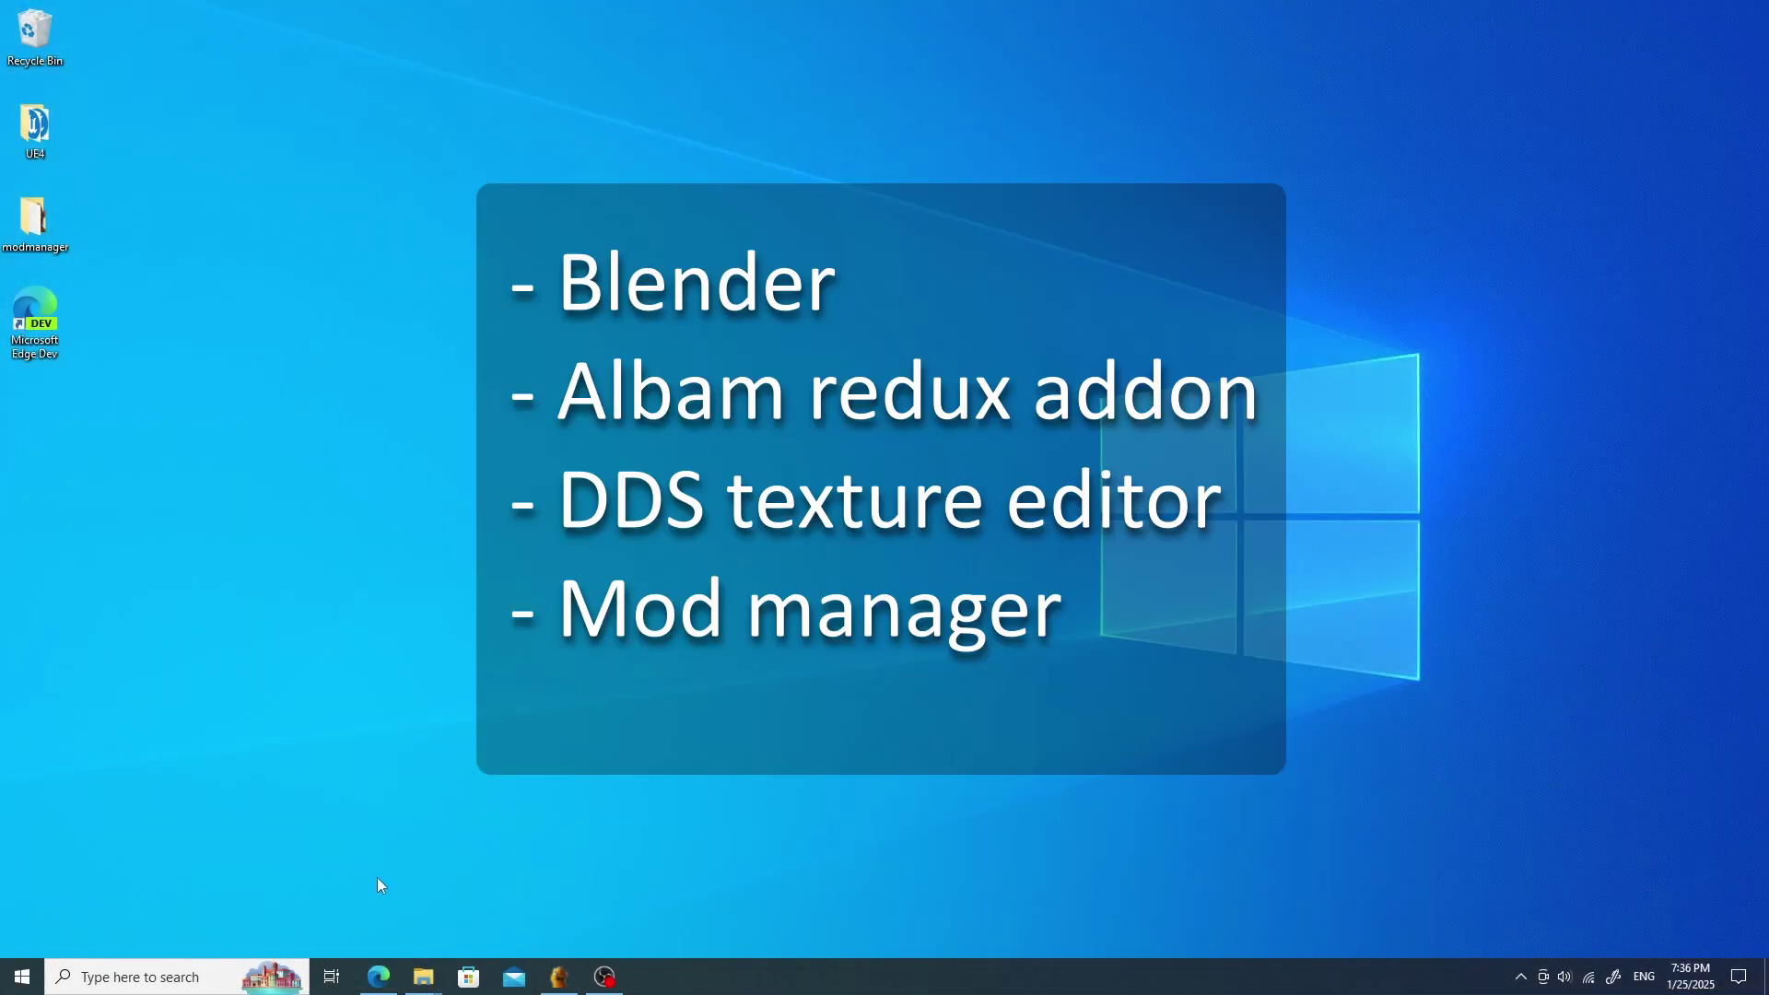
Restore the Edge window showing the HenryOfCarim/albam_redux GitHub repository from the taskbar.
left_click(368, 985)
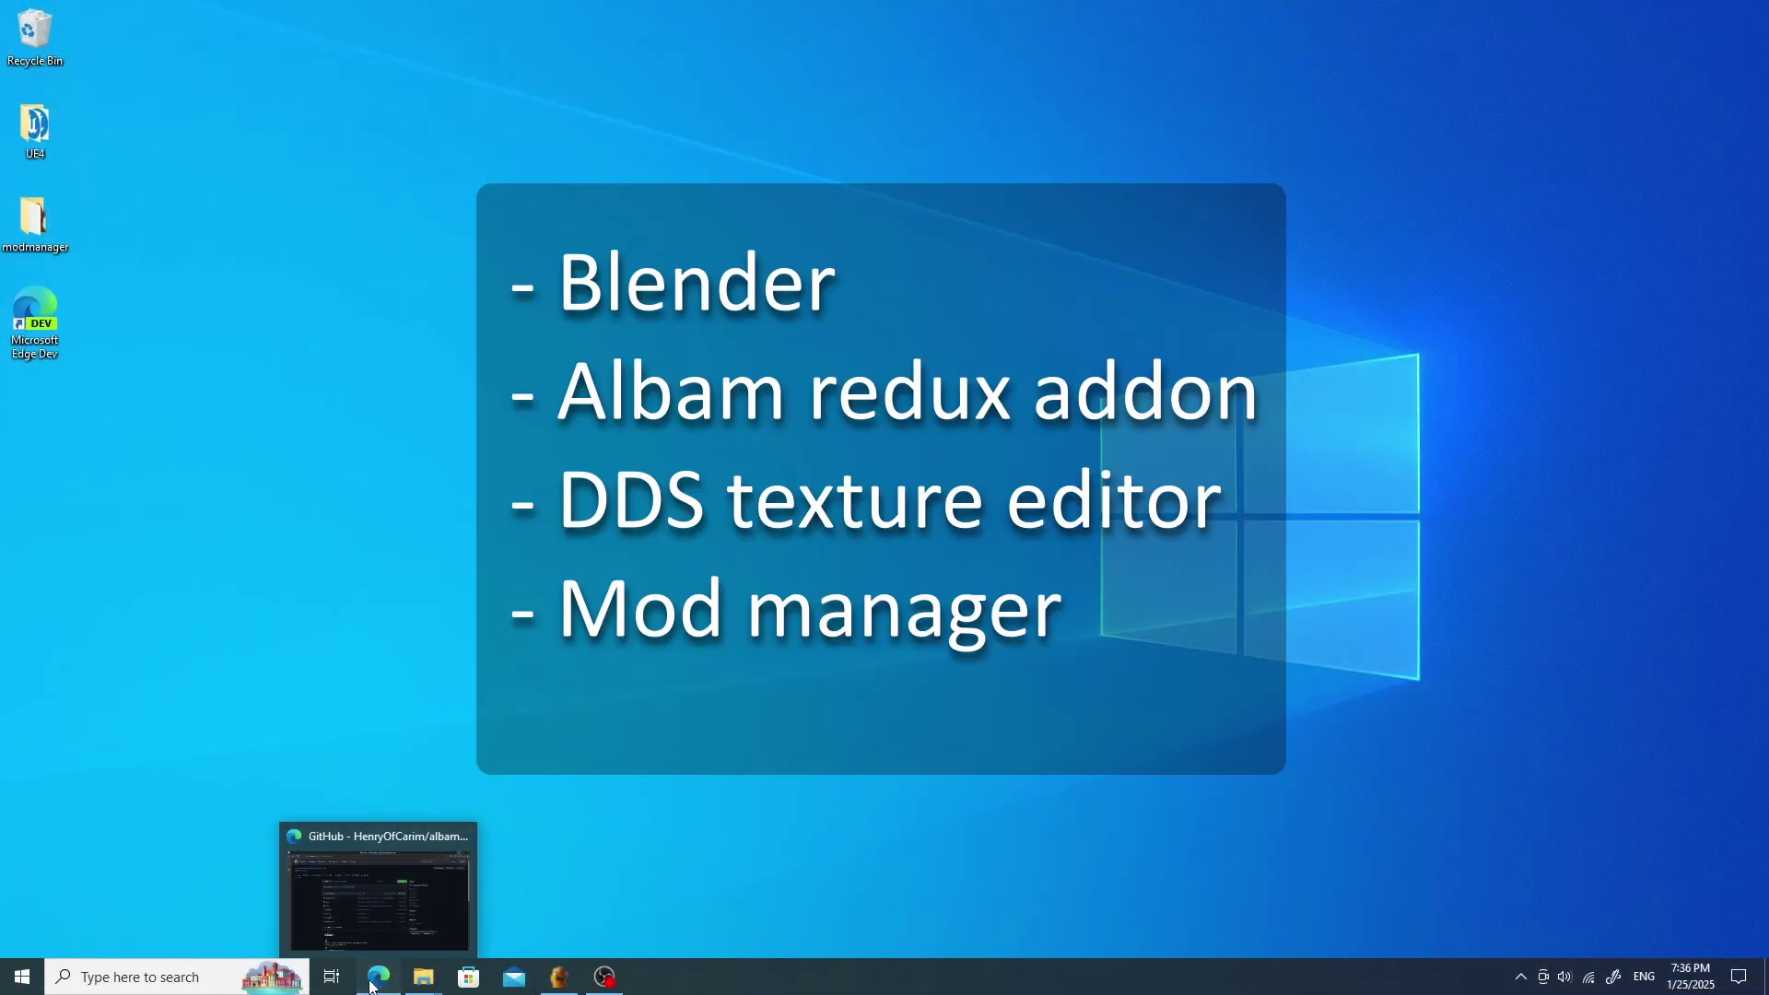
scroll(185, 553, "down", 3)
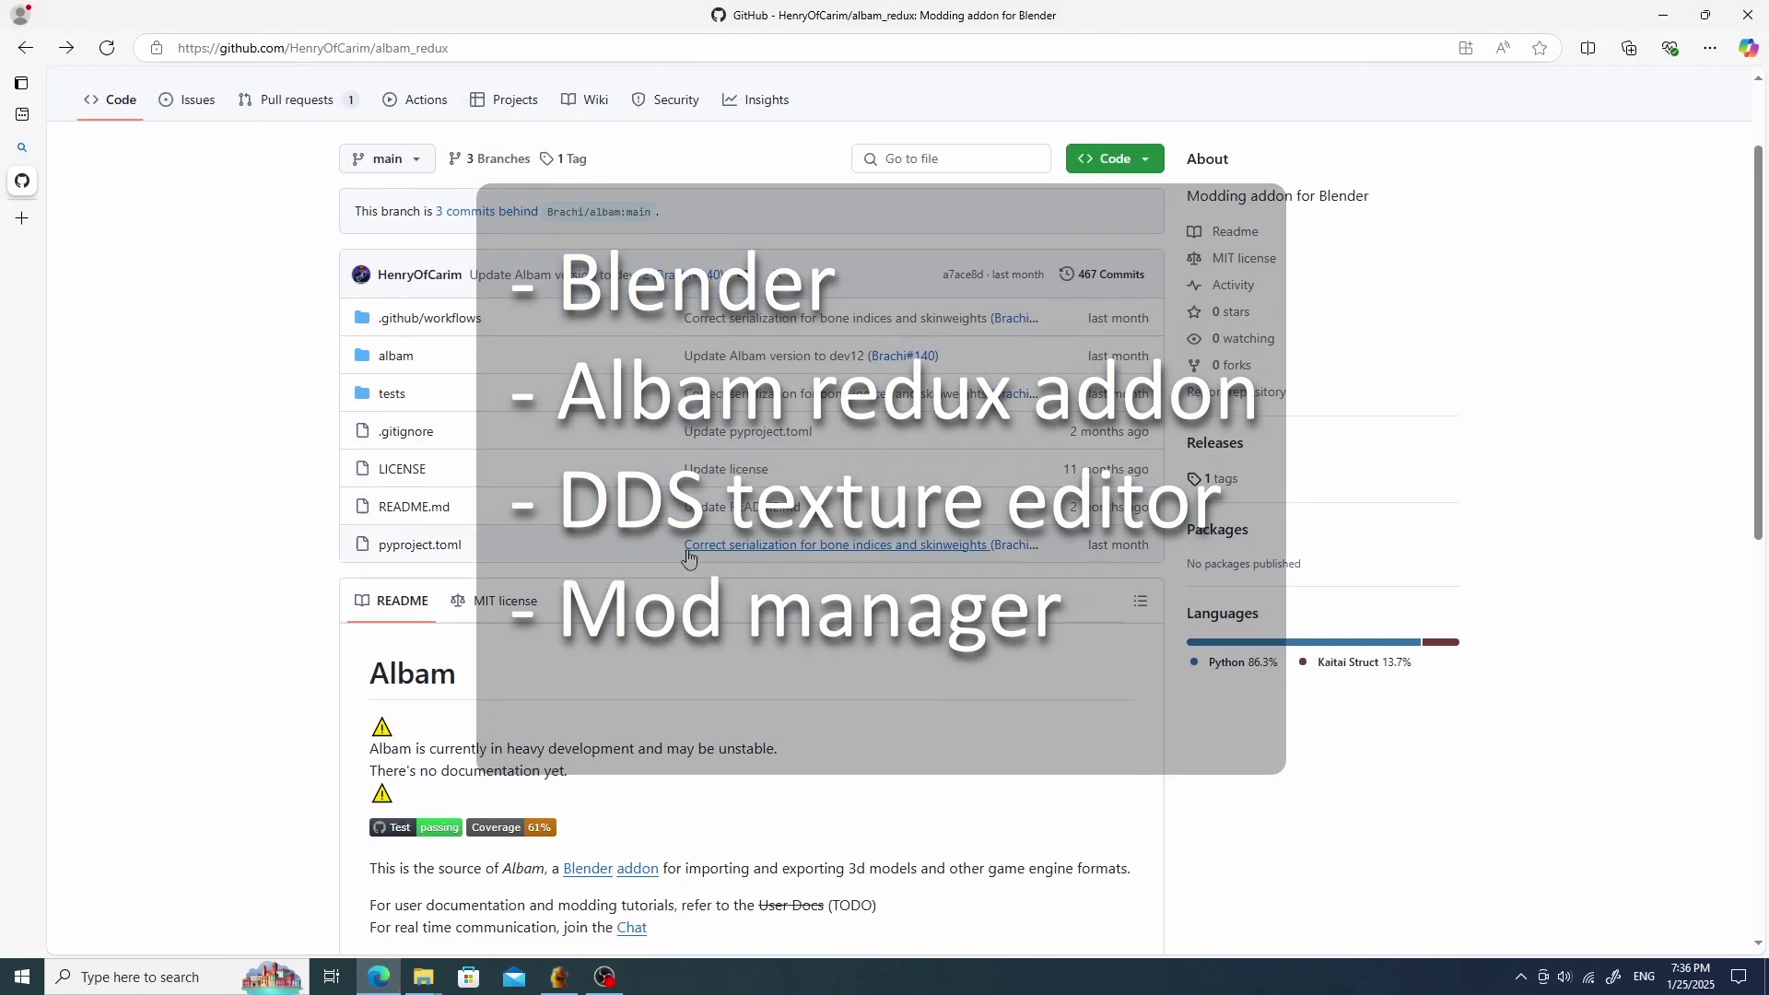
mouse_move(19, 204)
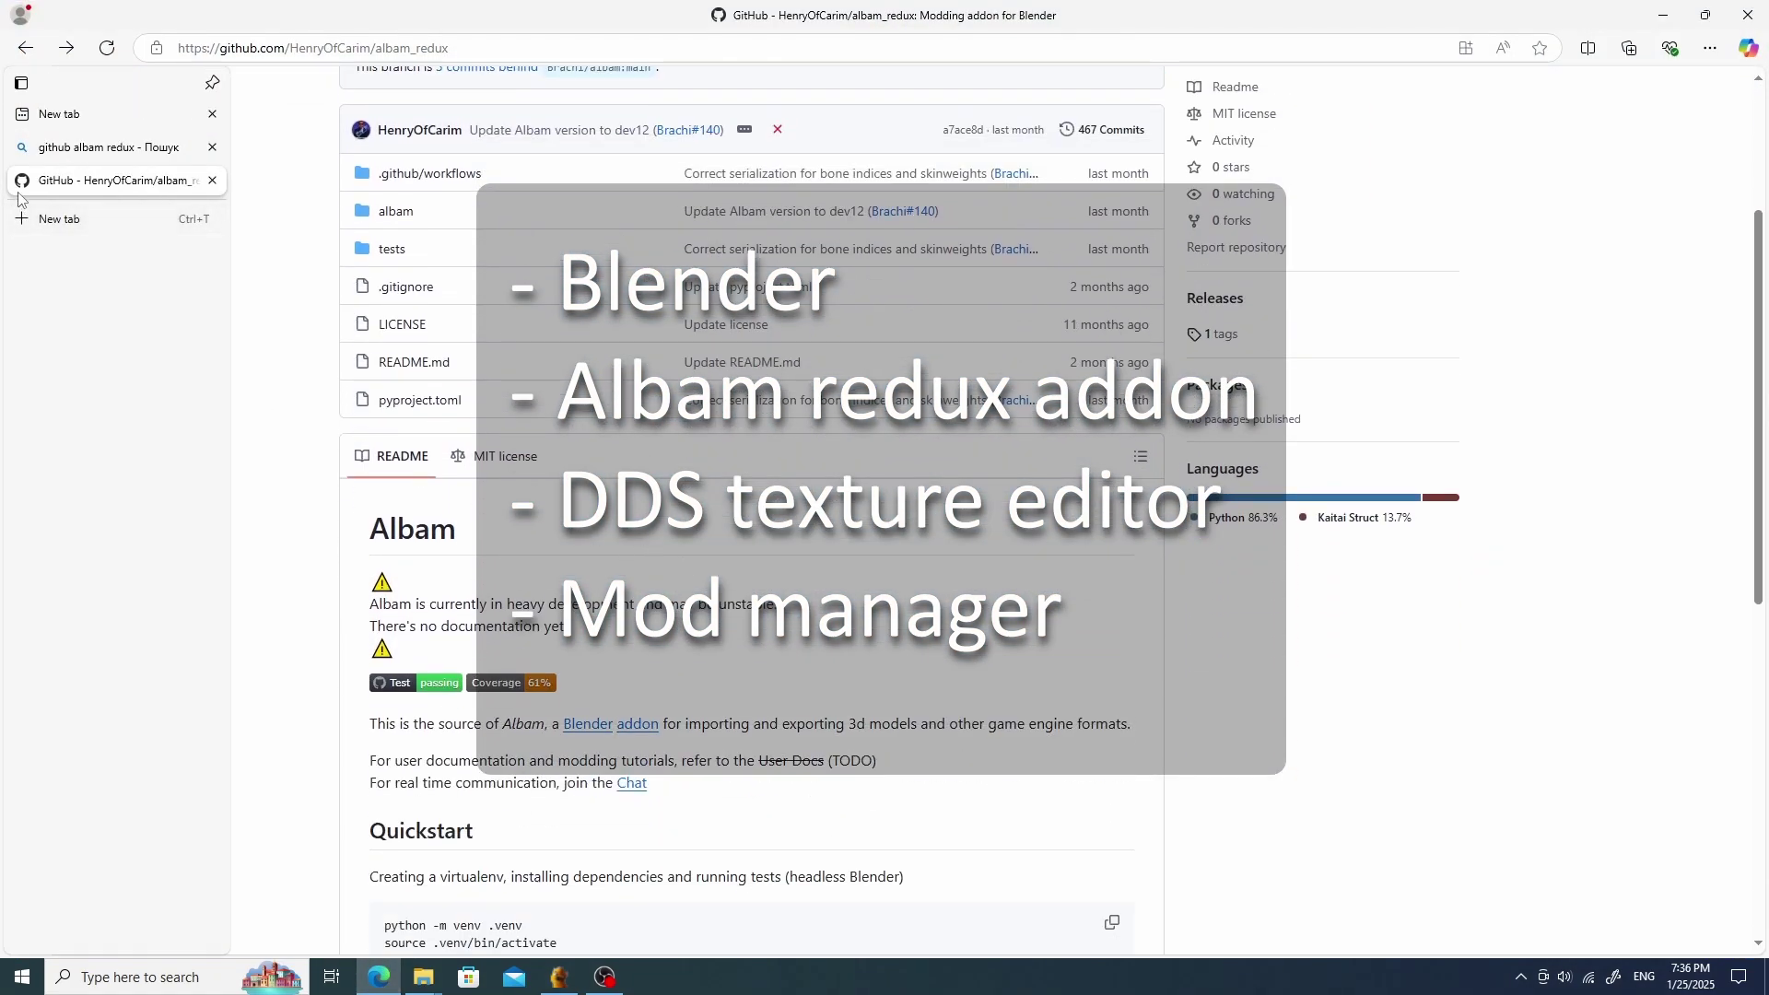
Search 'blender download' in a new tab and start the Blender 4.3.2 installer download from blender.org.
left_click(53, 229)
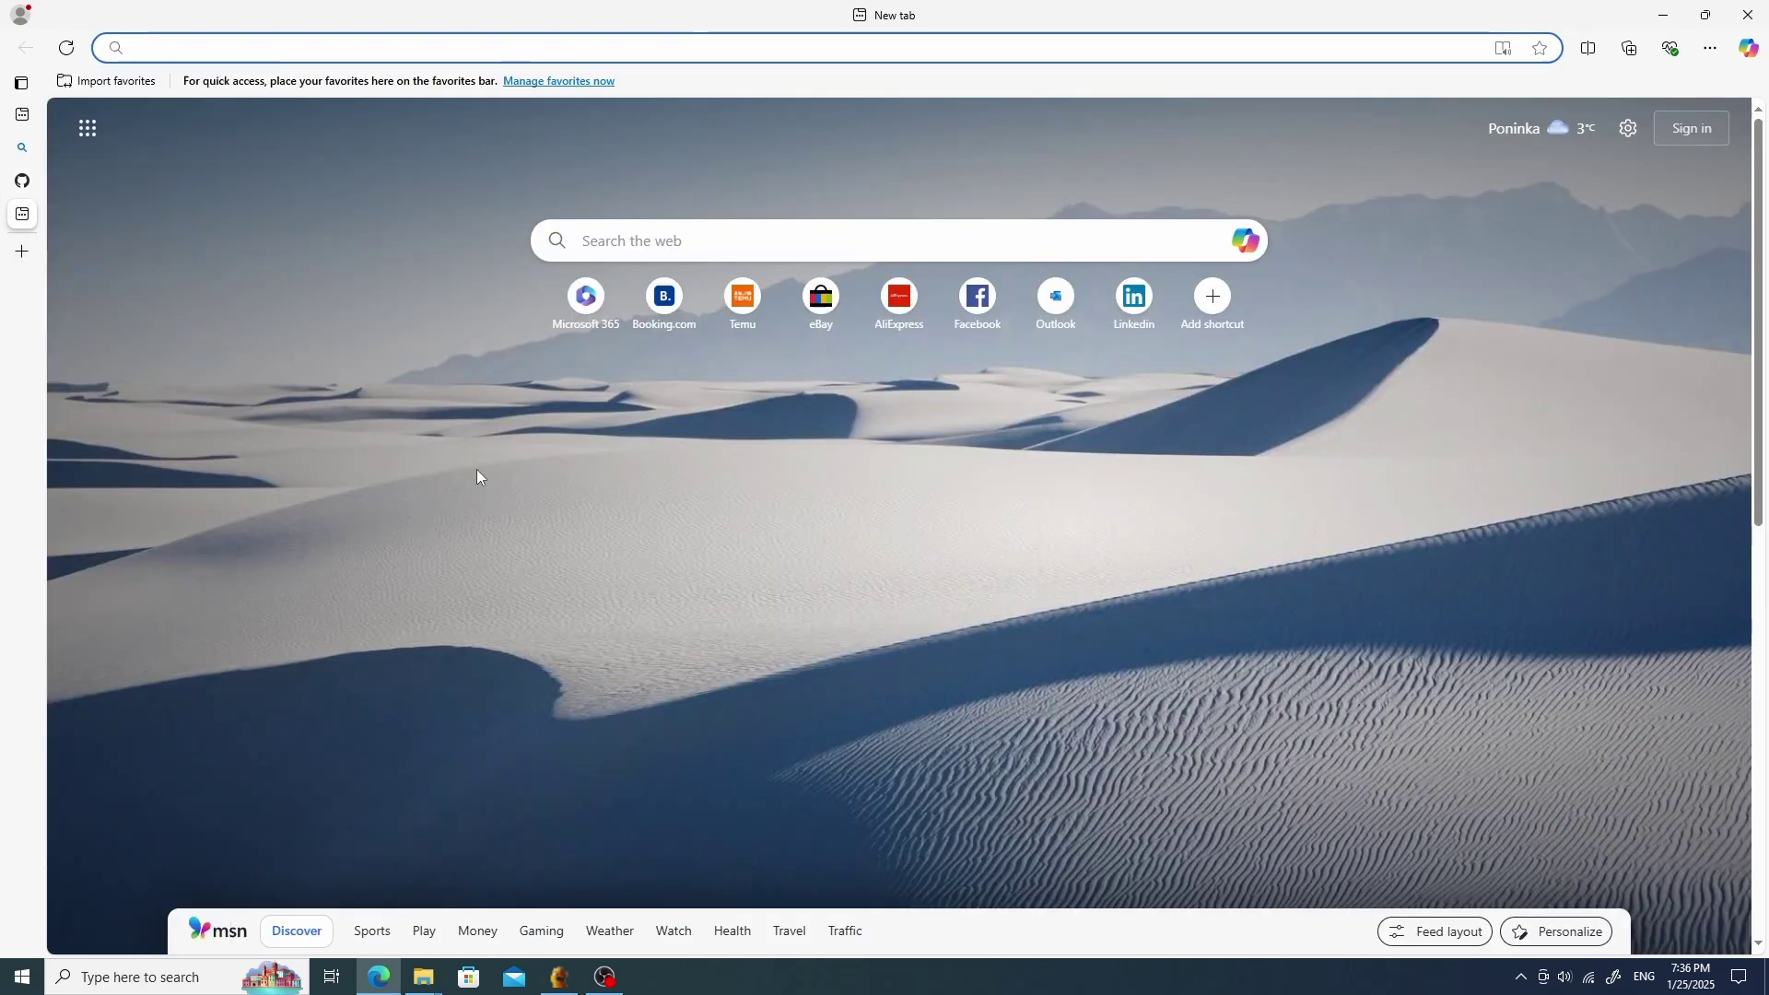
type("blender d")
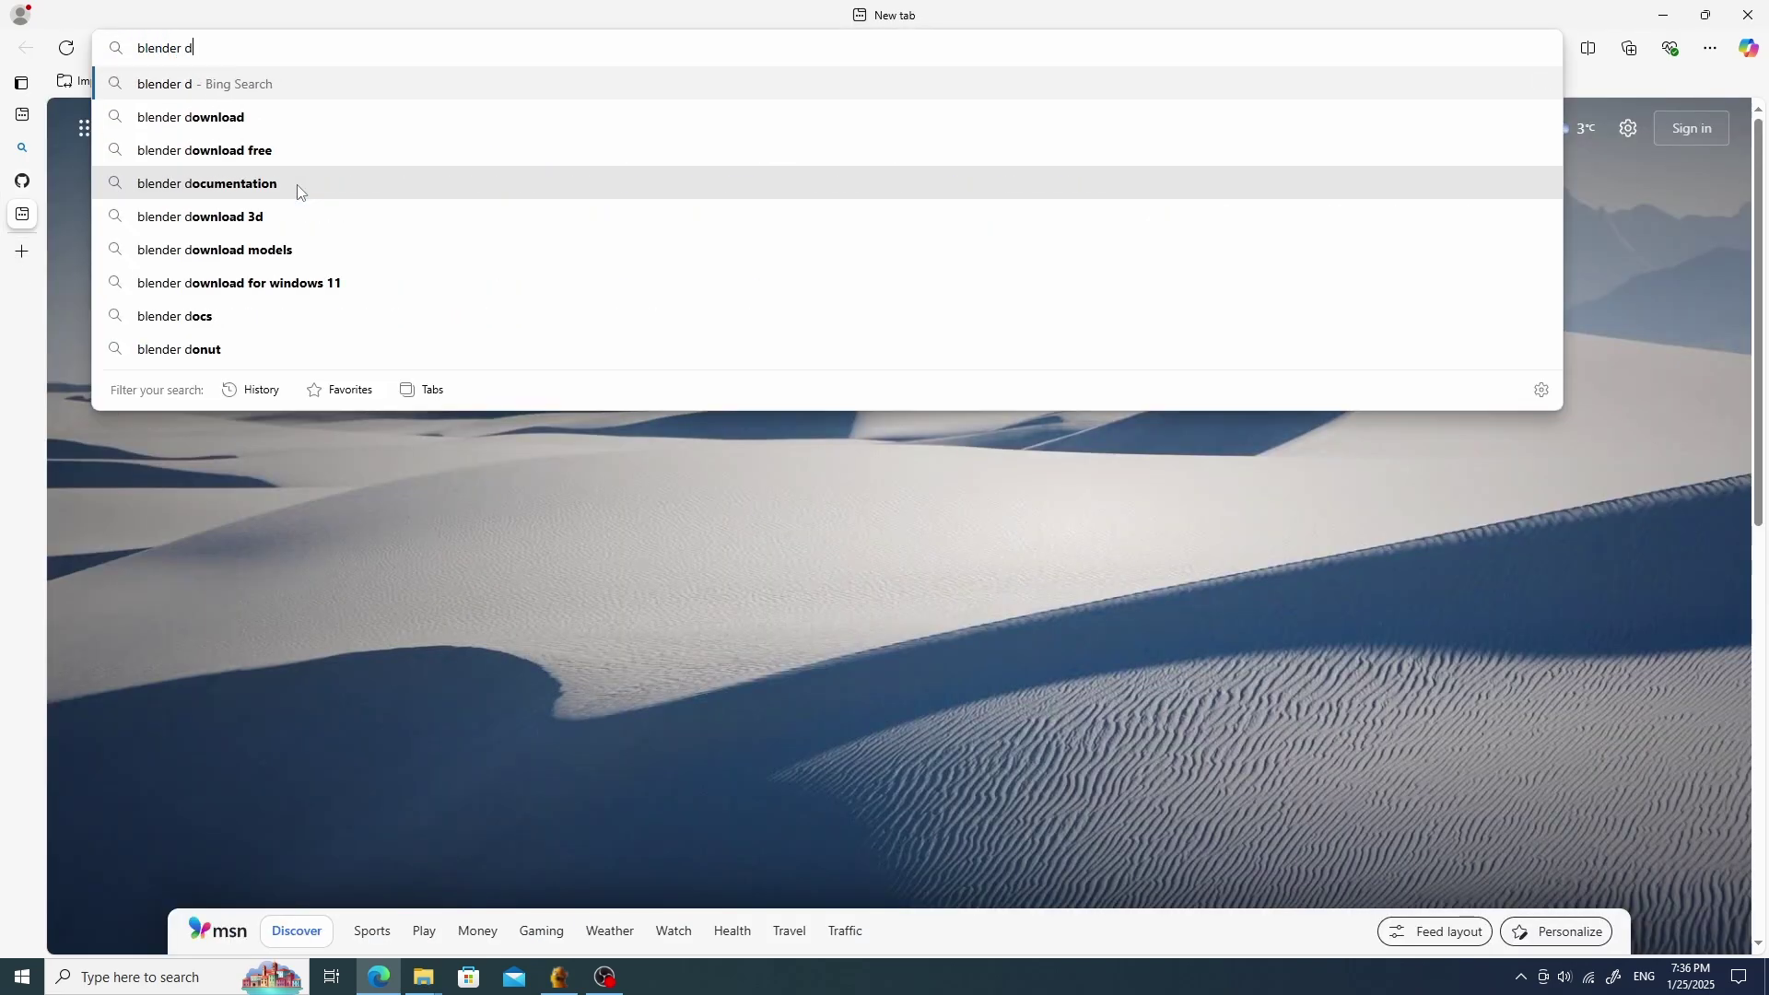
left_click(299, 118)
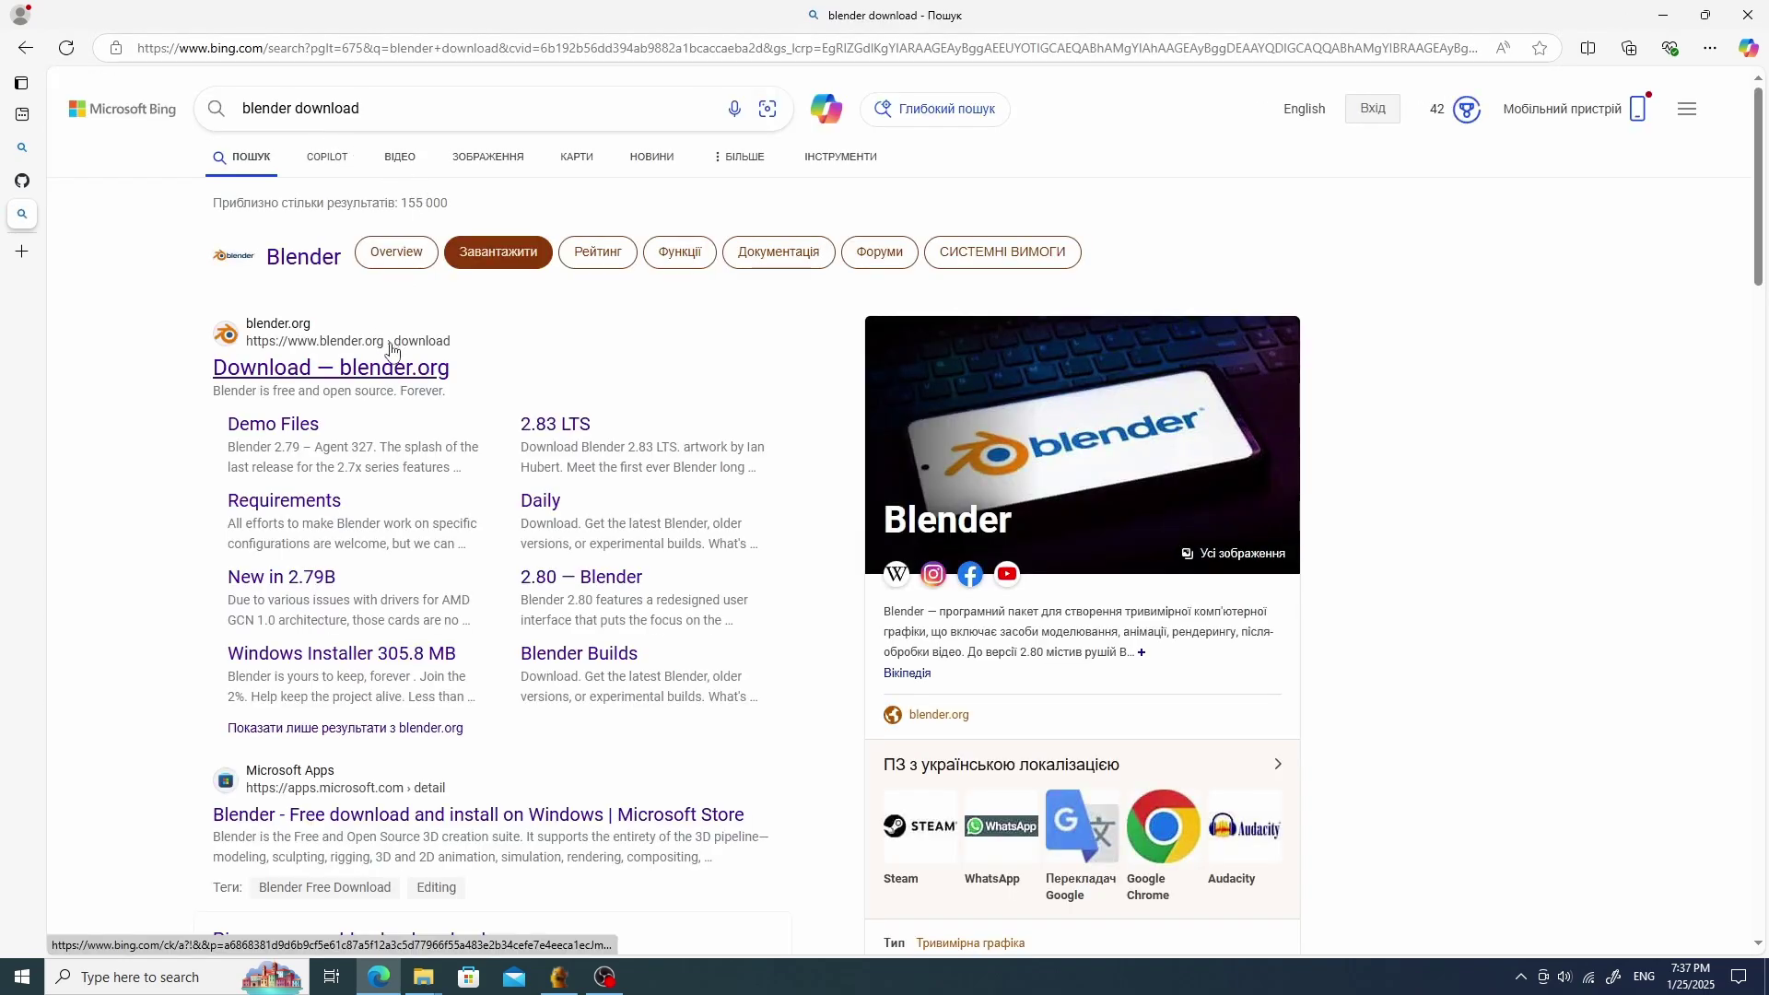
left_click(389, 361)
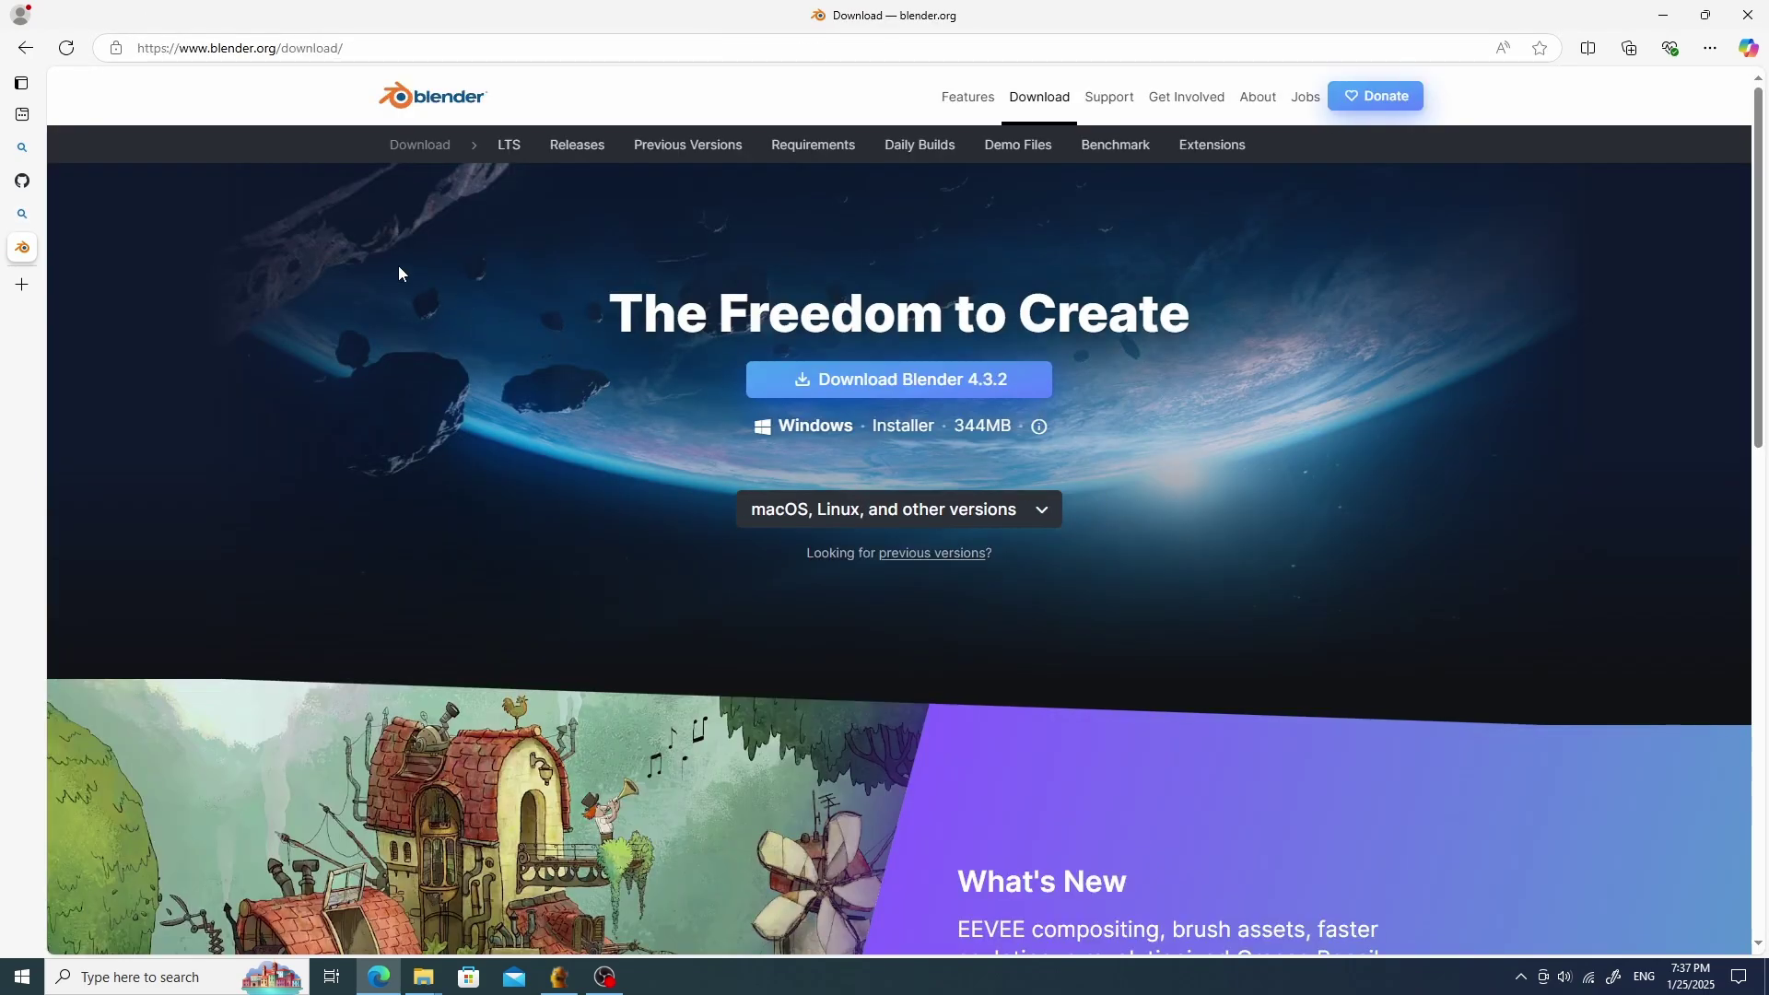
left_click(963, 387)
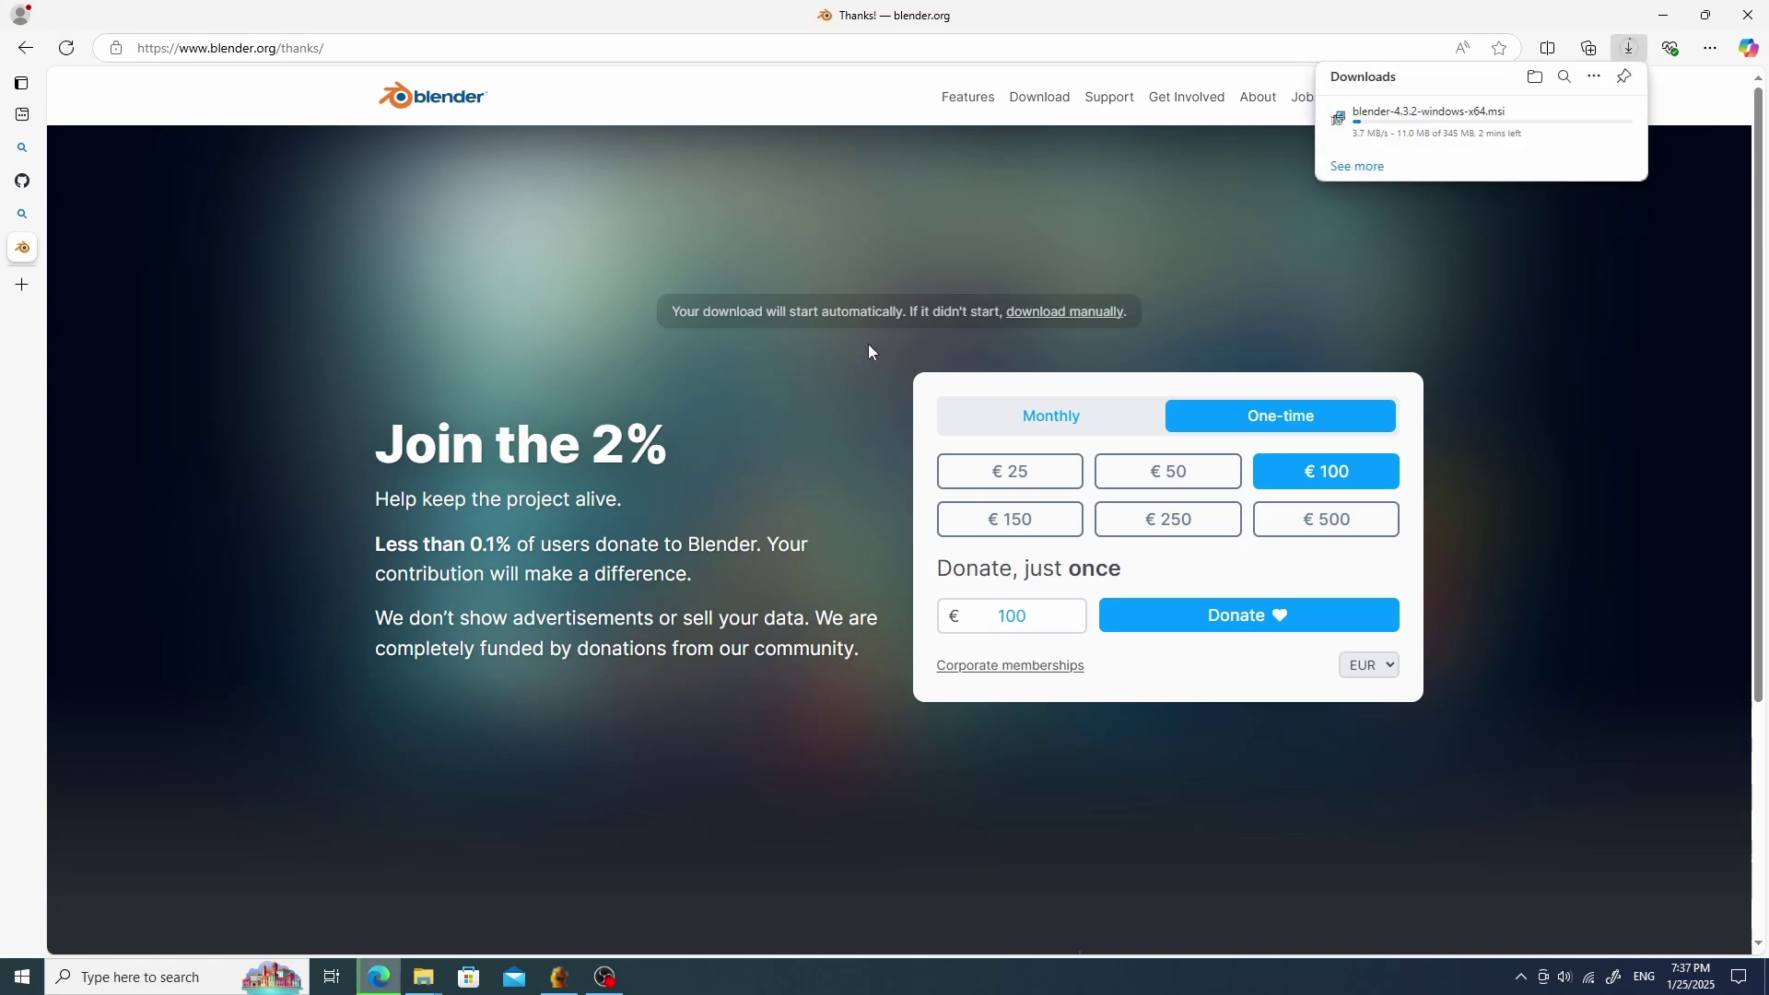
scroll(808, 334, "down", 3)
scroll(463, 300, "up", 3)
left_click(26, 287)
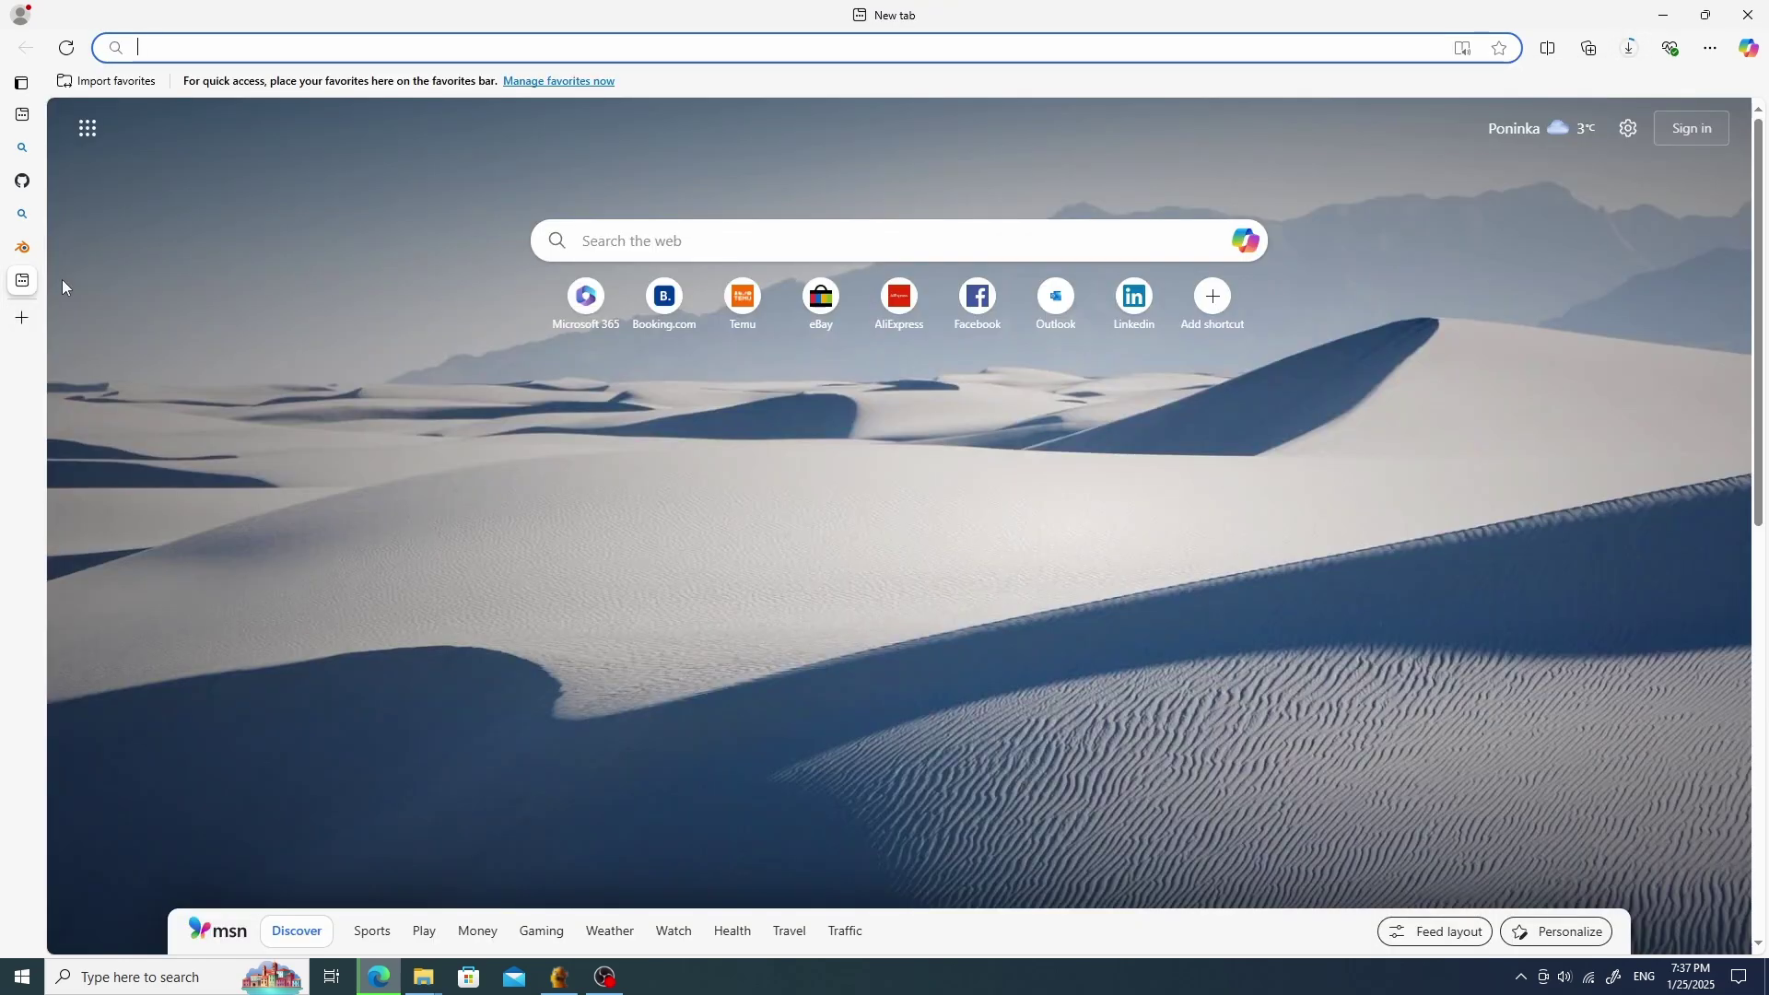
Search 'gimp' and download the GIMP 3.0.0-RC2 installer from the development downloads page.
type("gim")
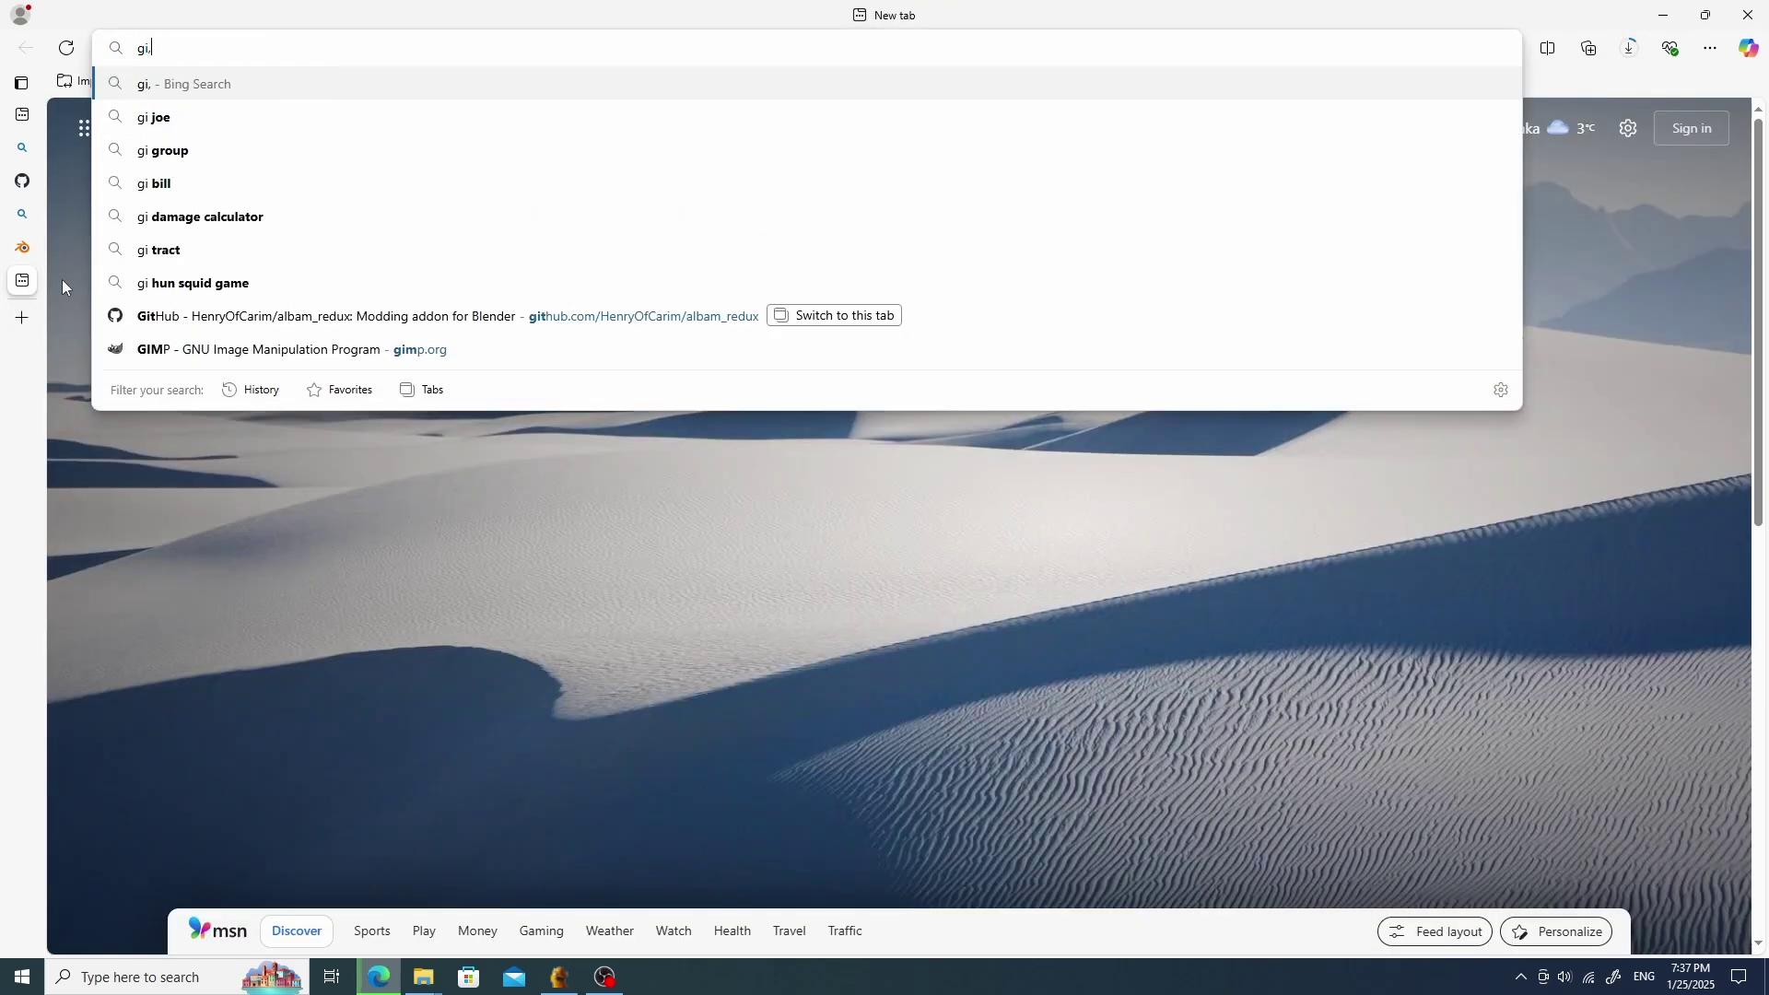
type("p")
key("Return")
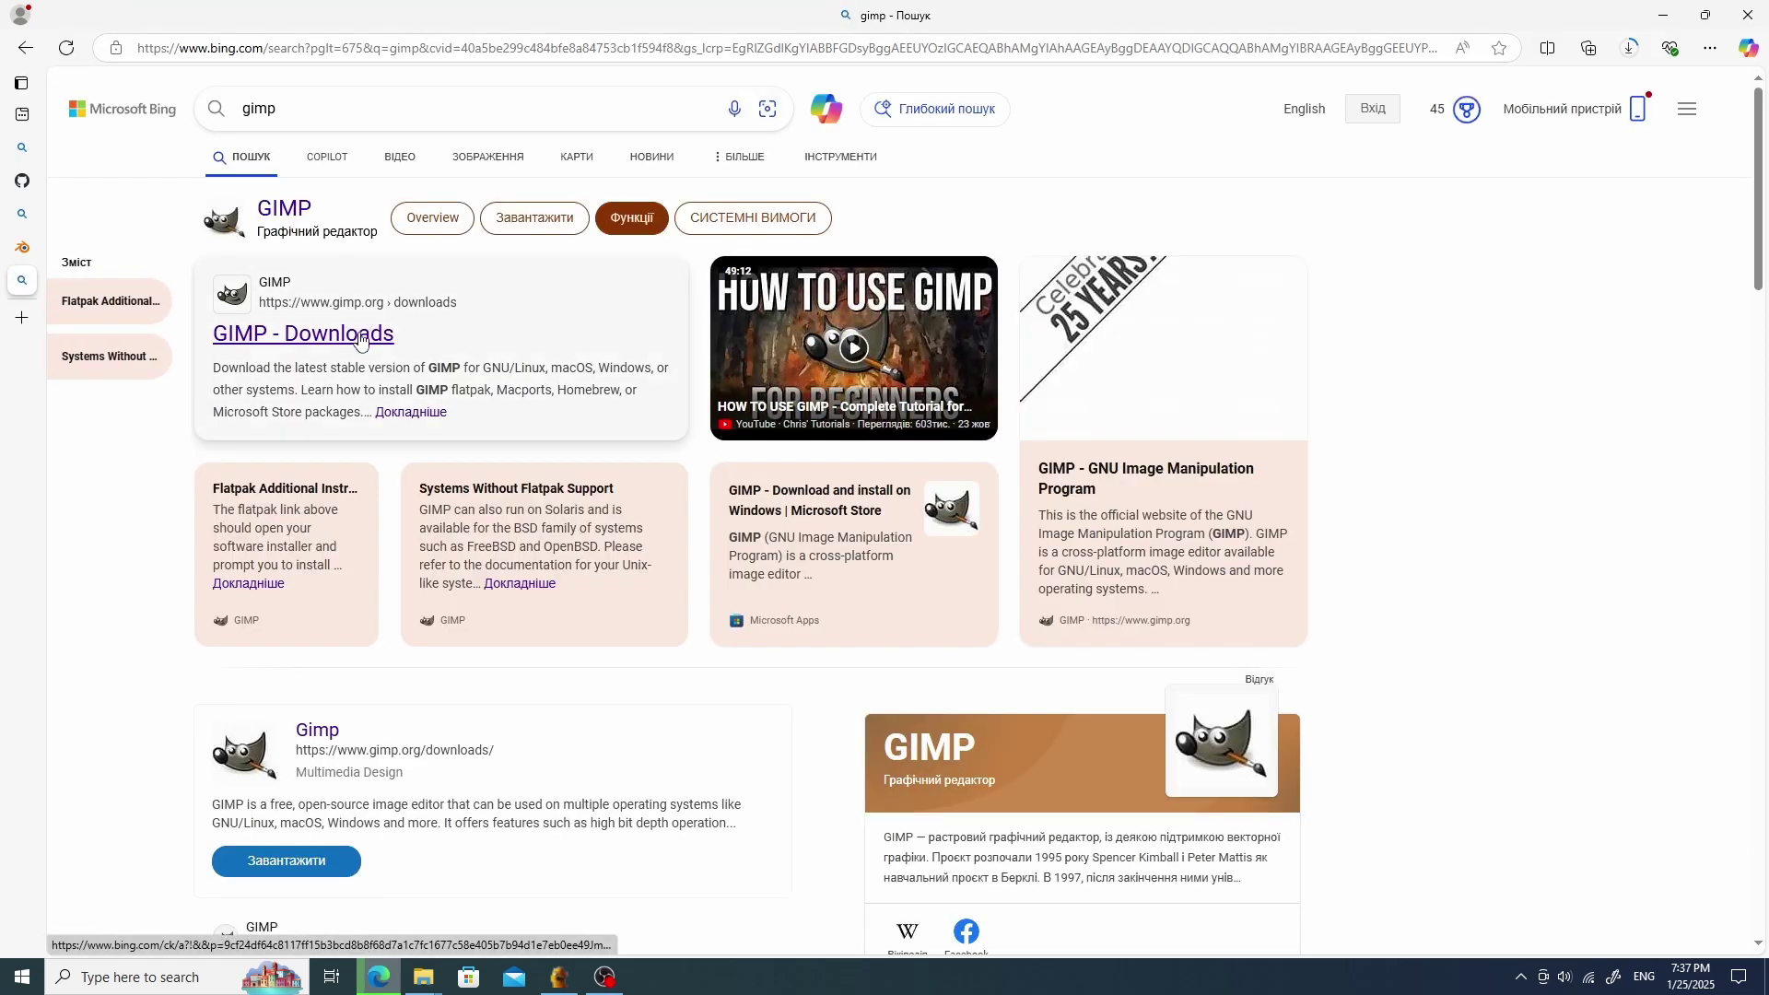
left_click(360, 336)
scroll(590, 304, "down", 3)
scroll(672, 291, "up", 3)
scroll(672, 295, "down", 20)
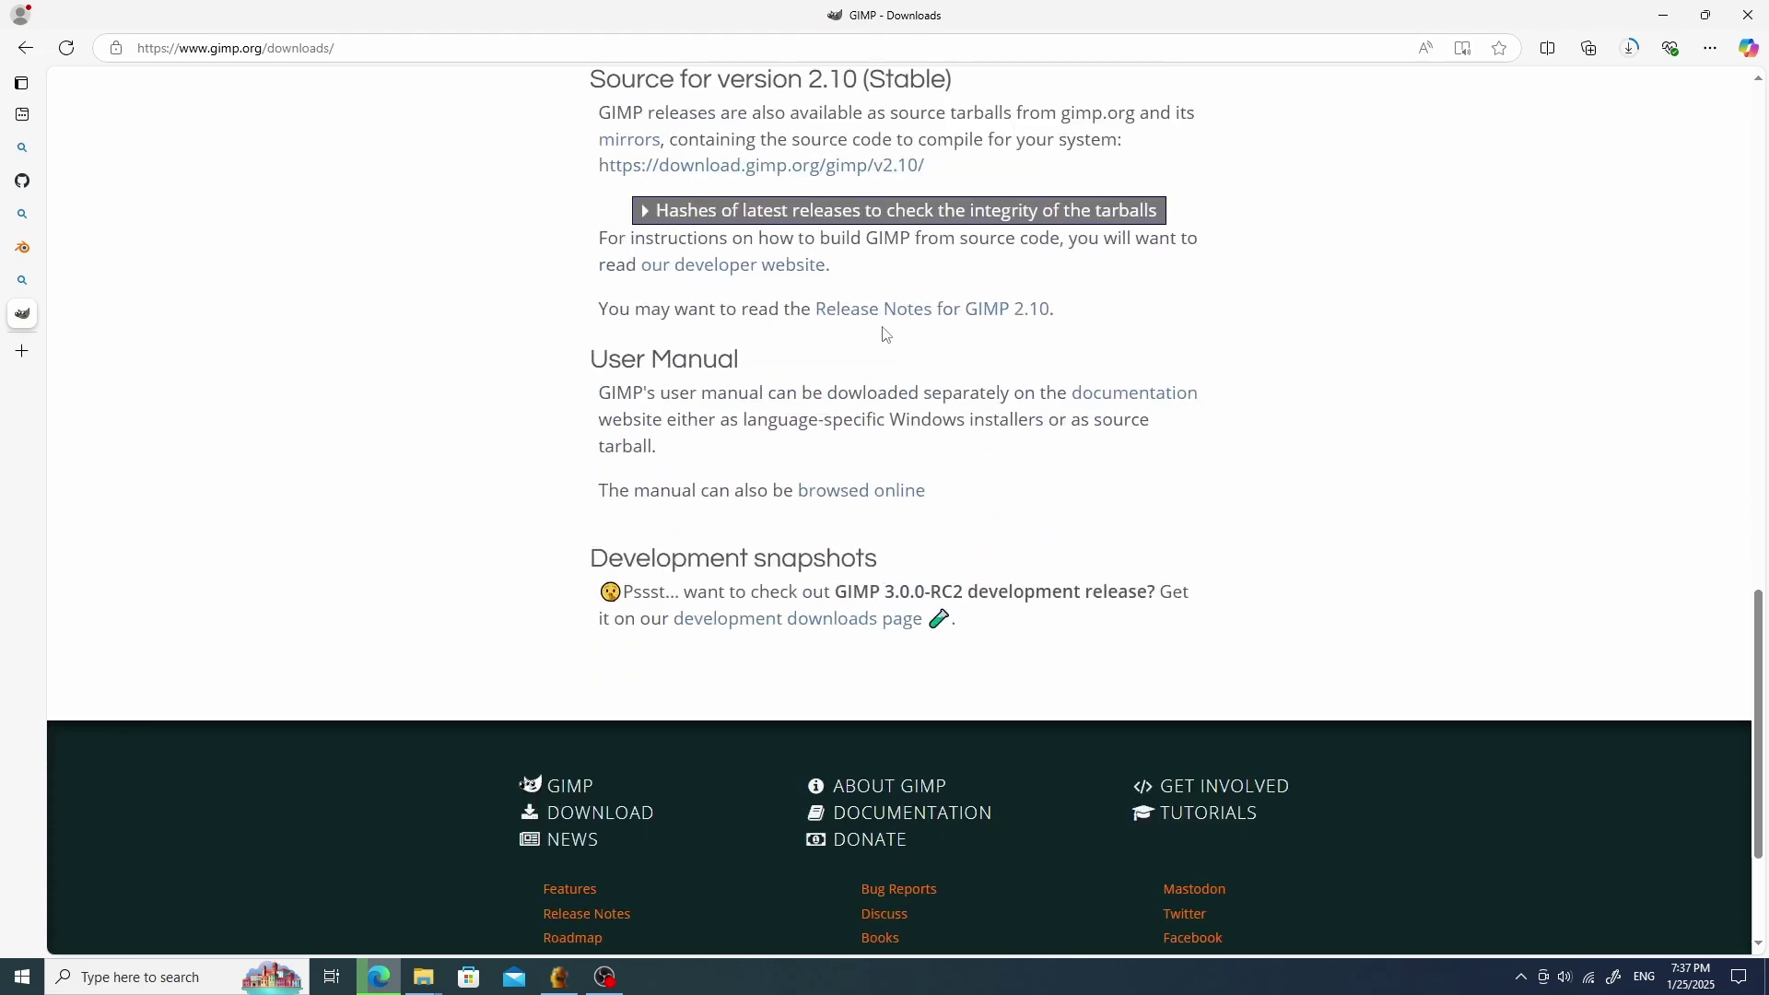
left_click(827, 624)
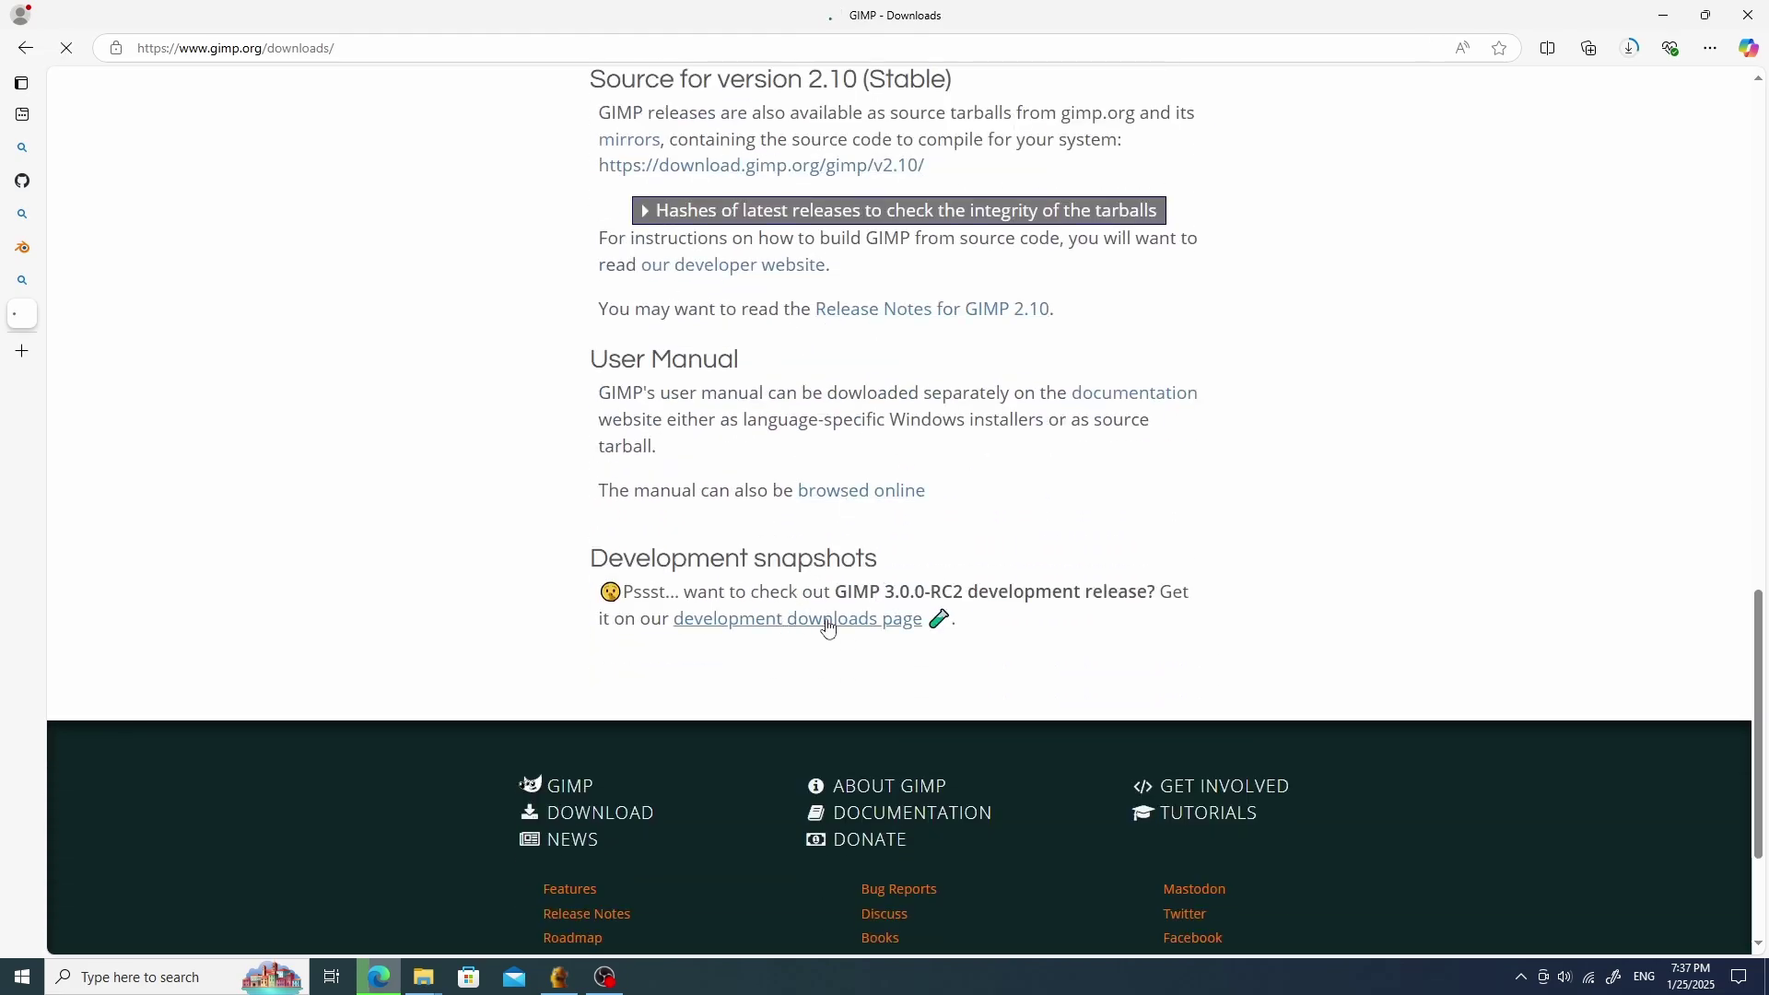
scroll(884, 515, "down", 5)
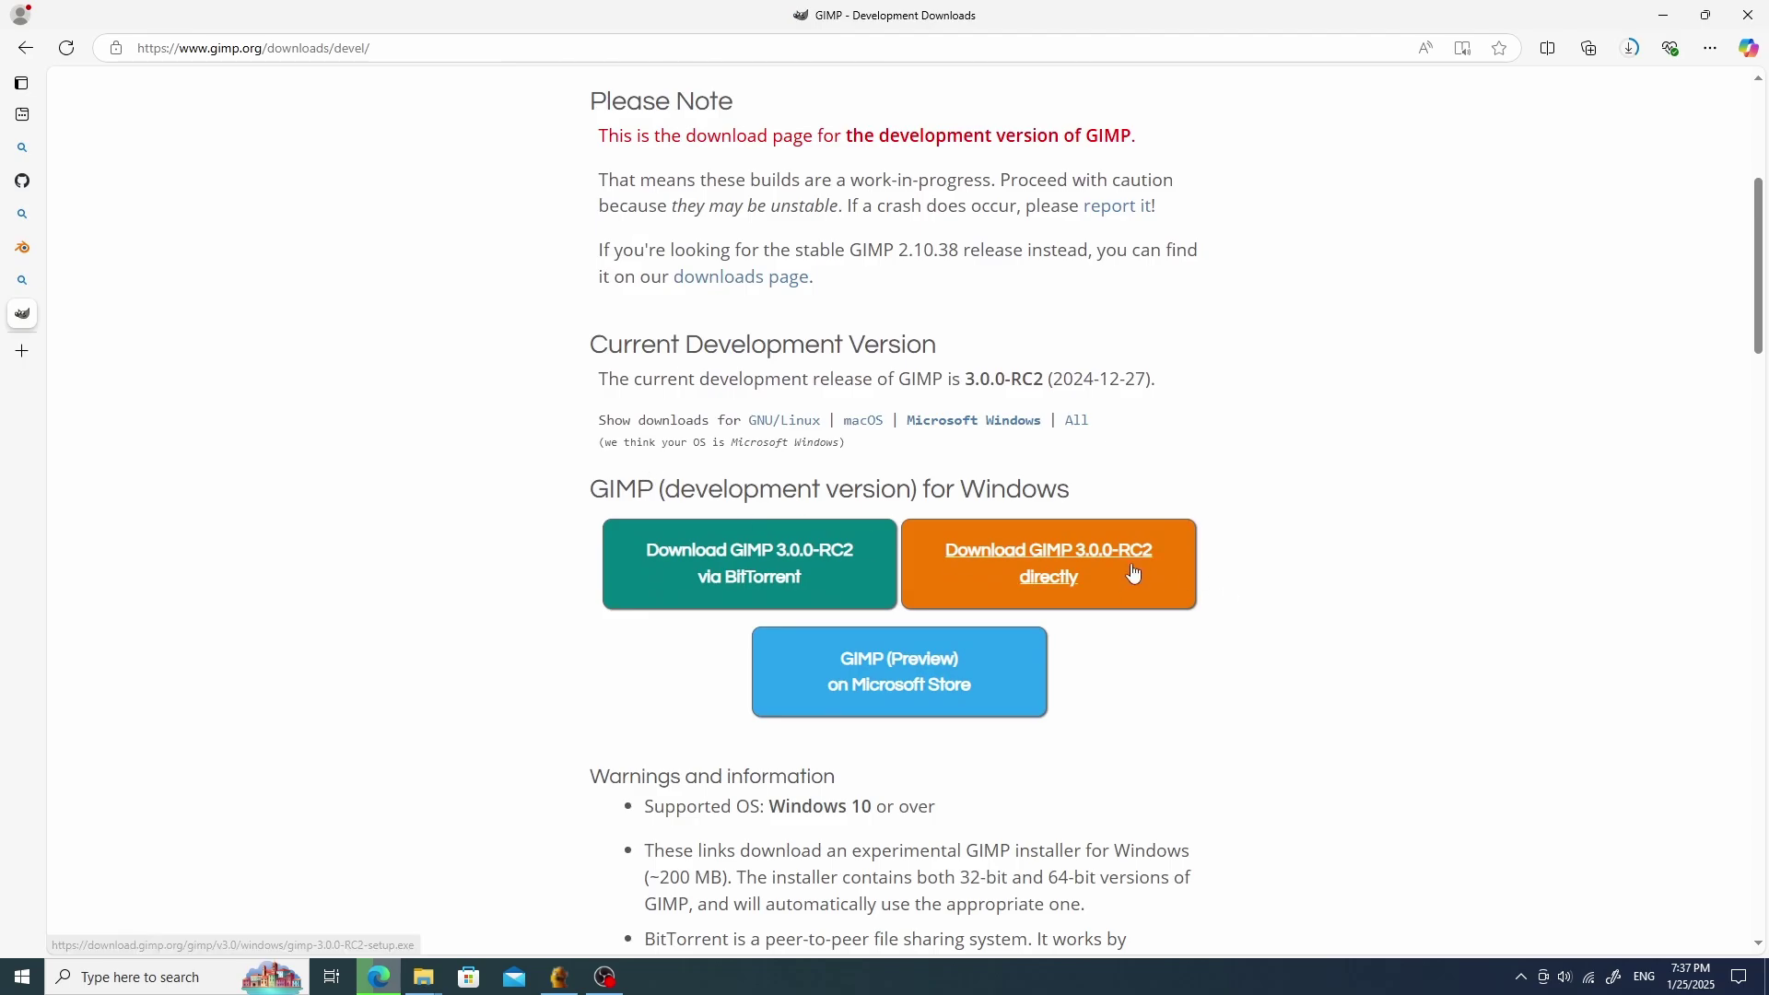
left_click(1094, 559)
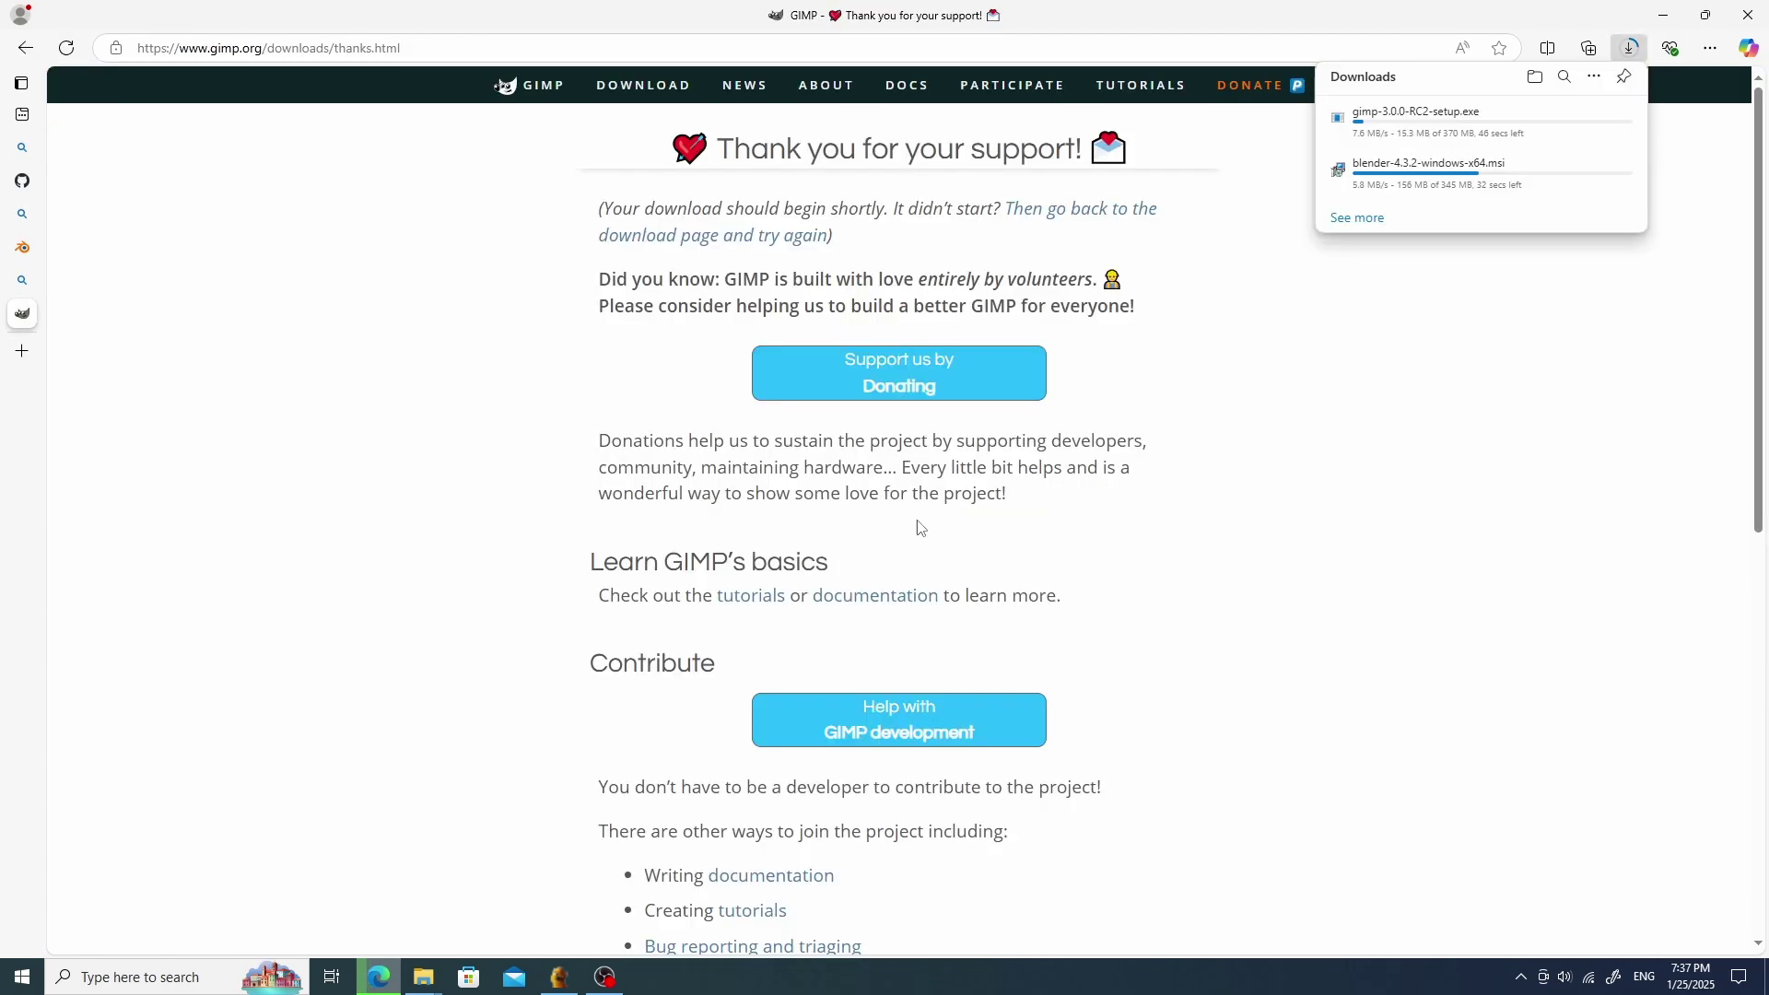
left_click(18, 288)
Search 'fluffy quack mod manager' and download Fluffy Manager 5000 from the FluffyQuack site.
left_click(234, 110)
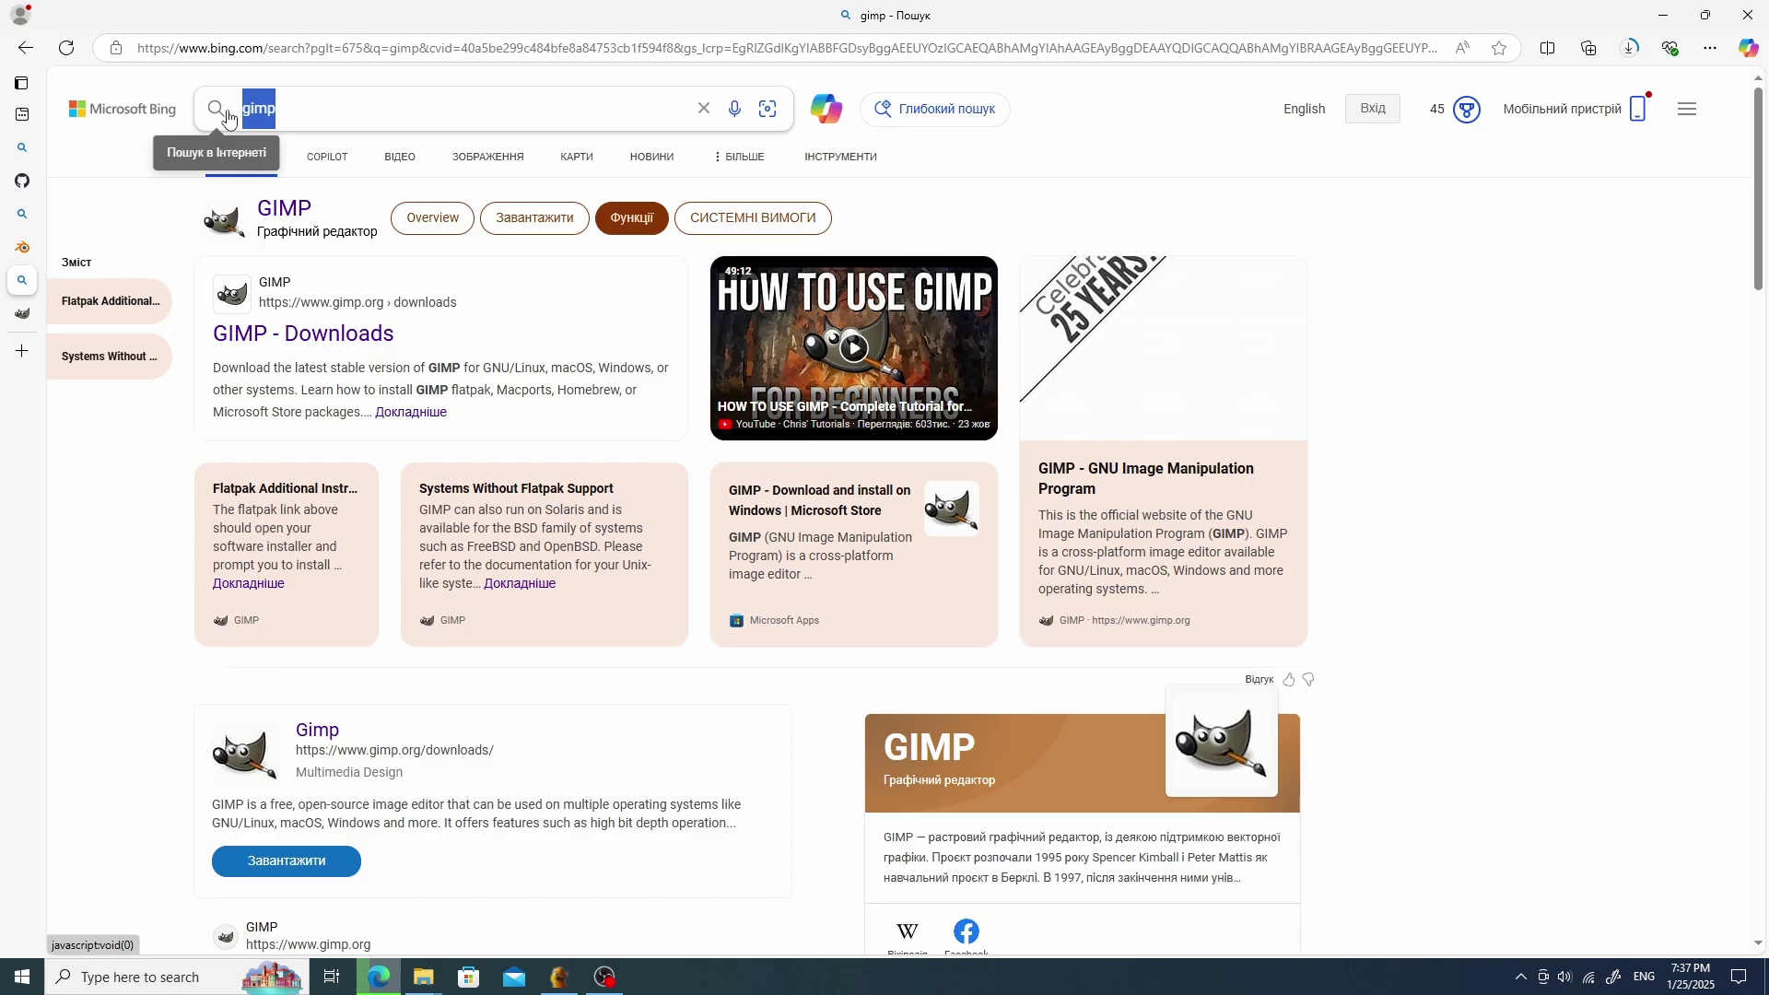
type("flu")
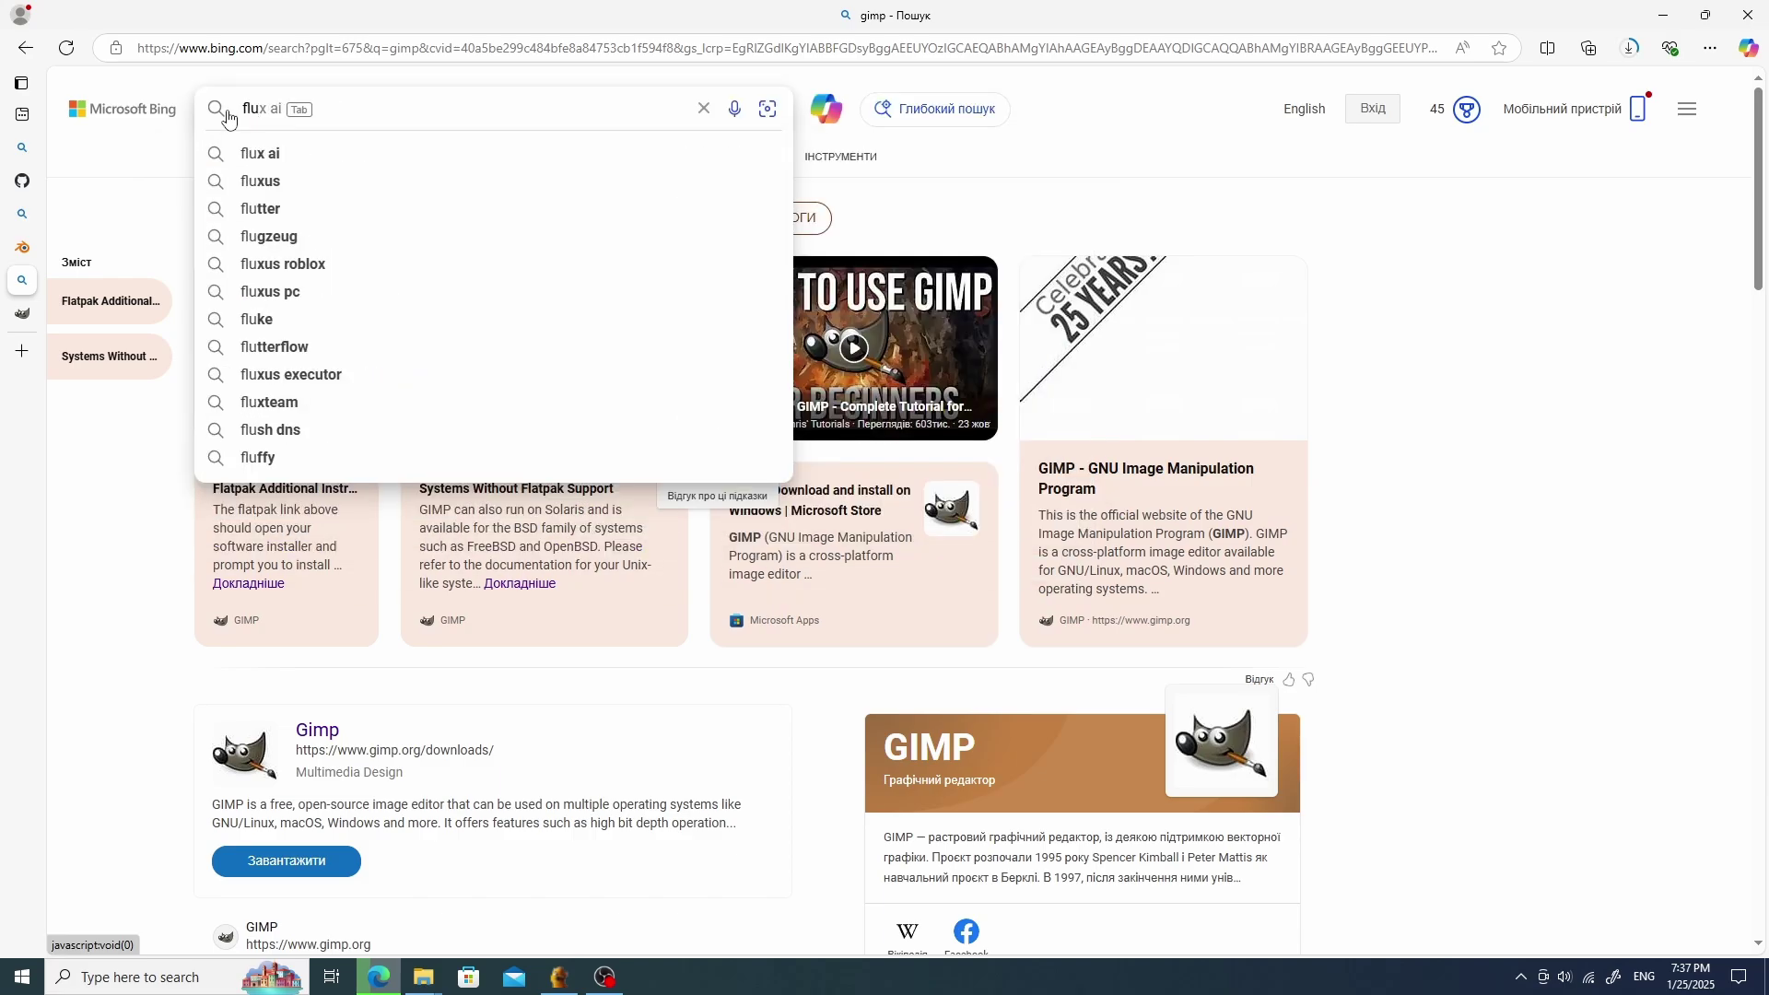
type("ffy q")
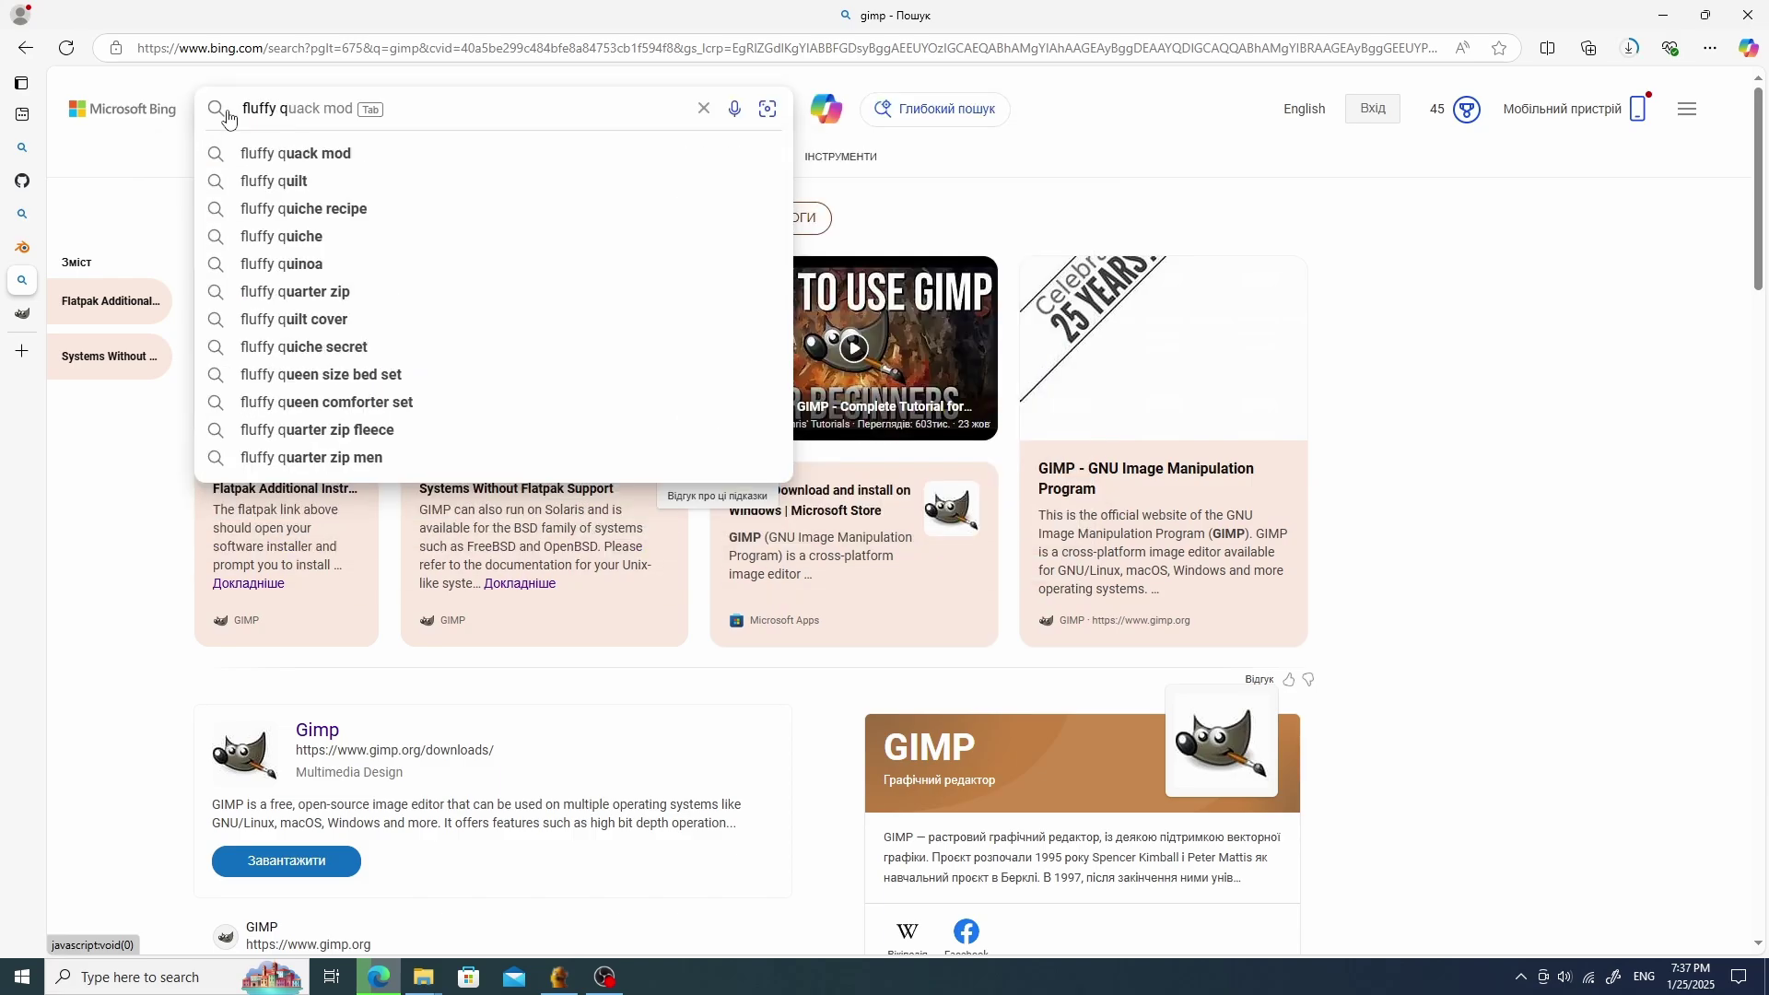
key("Tab")
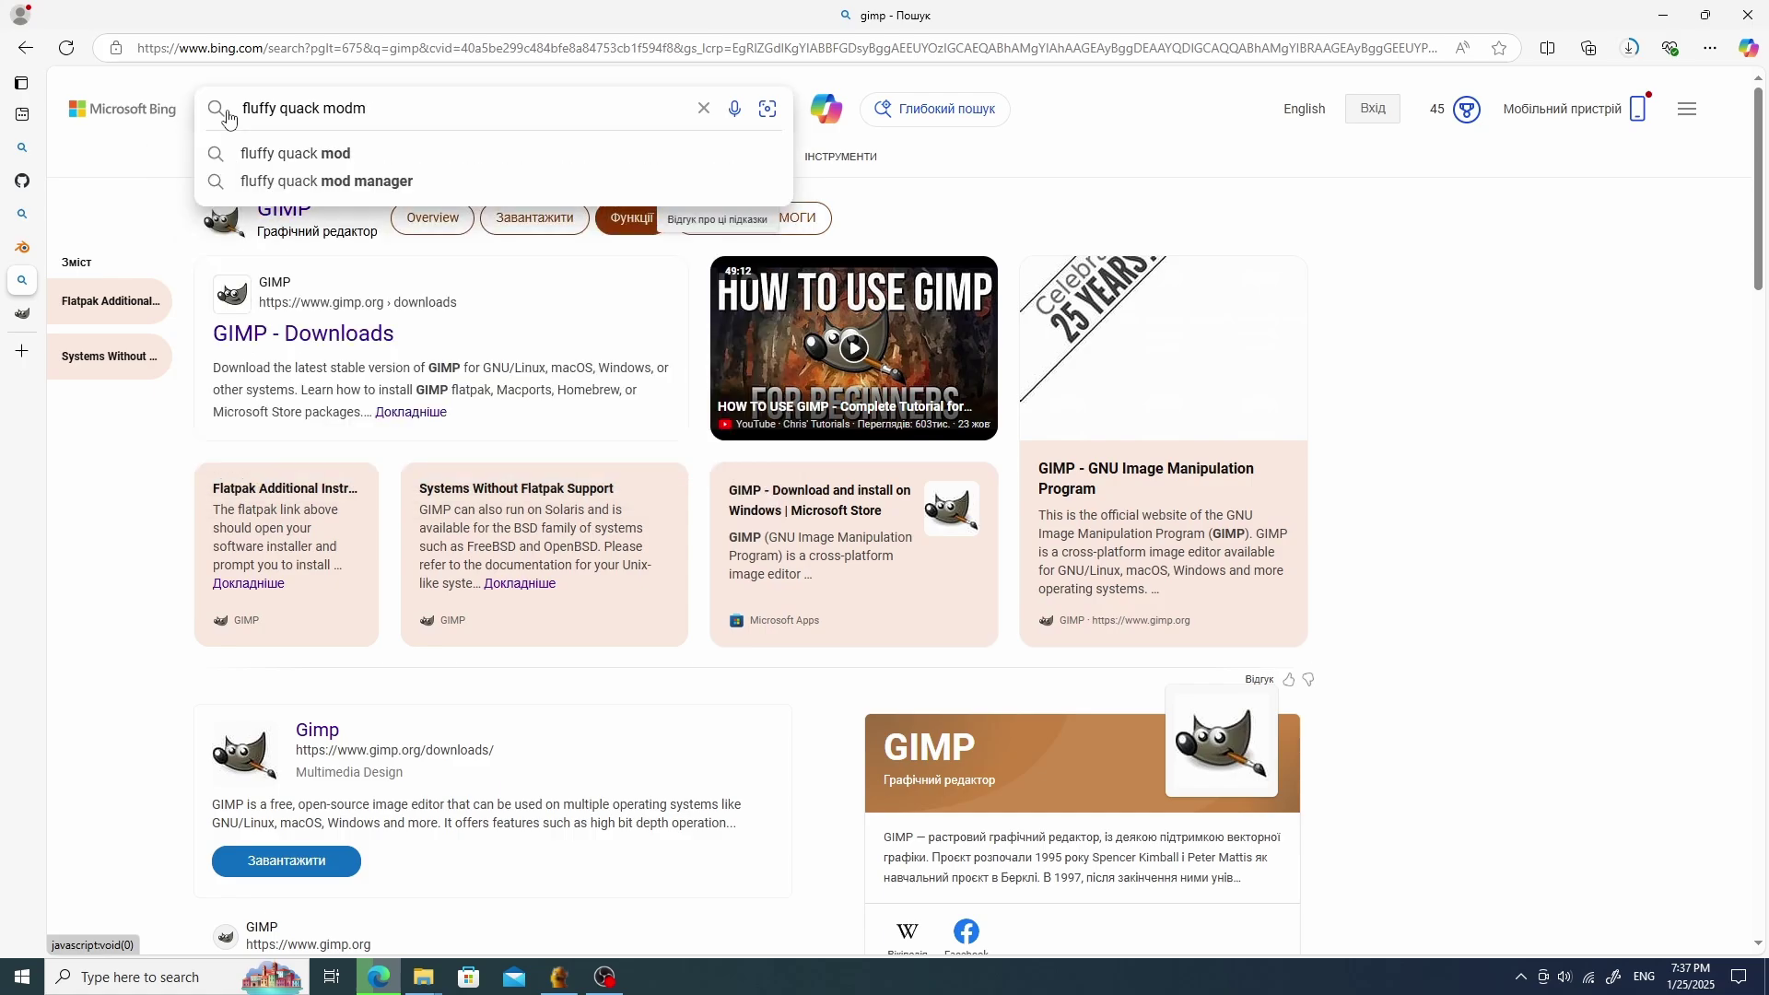
left_click(397, 180)
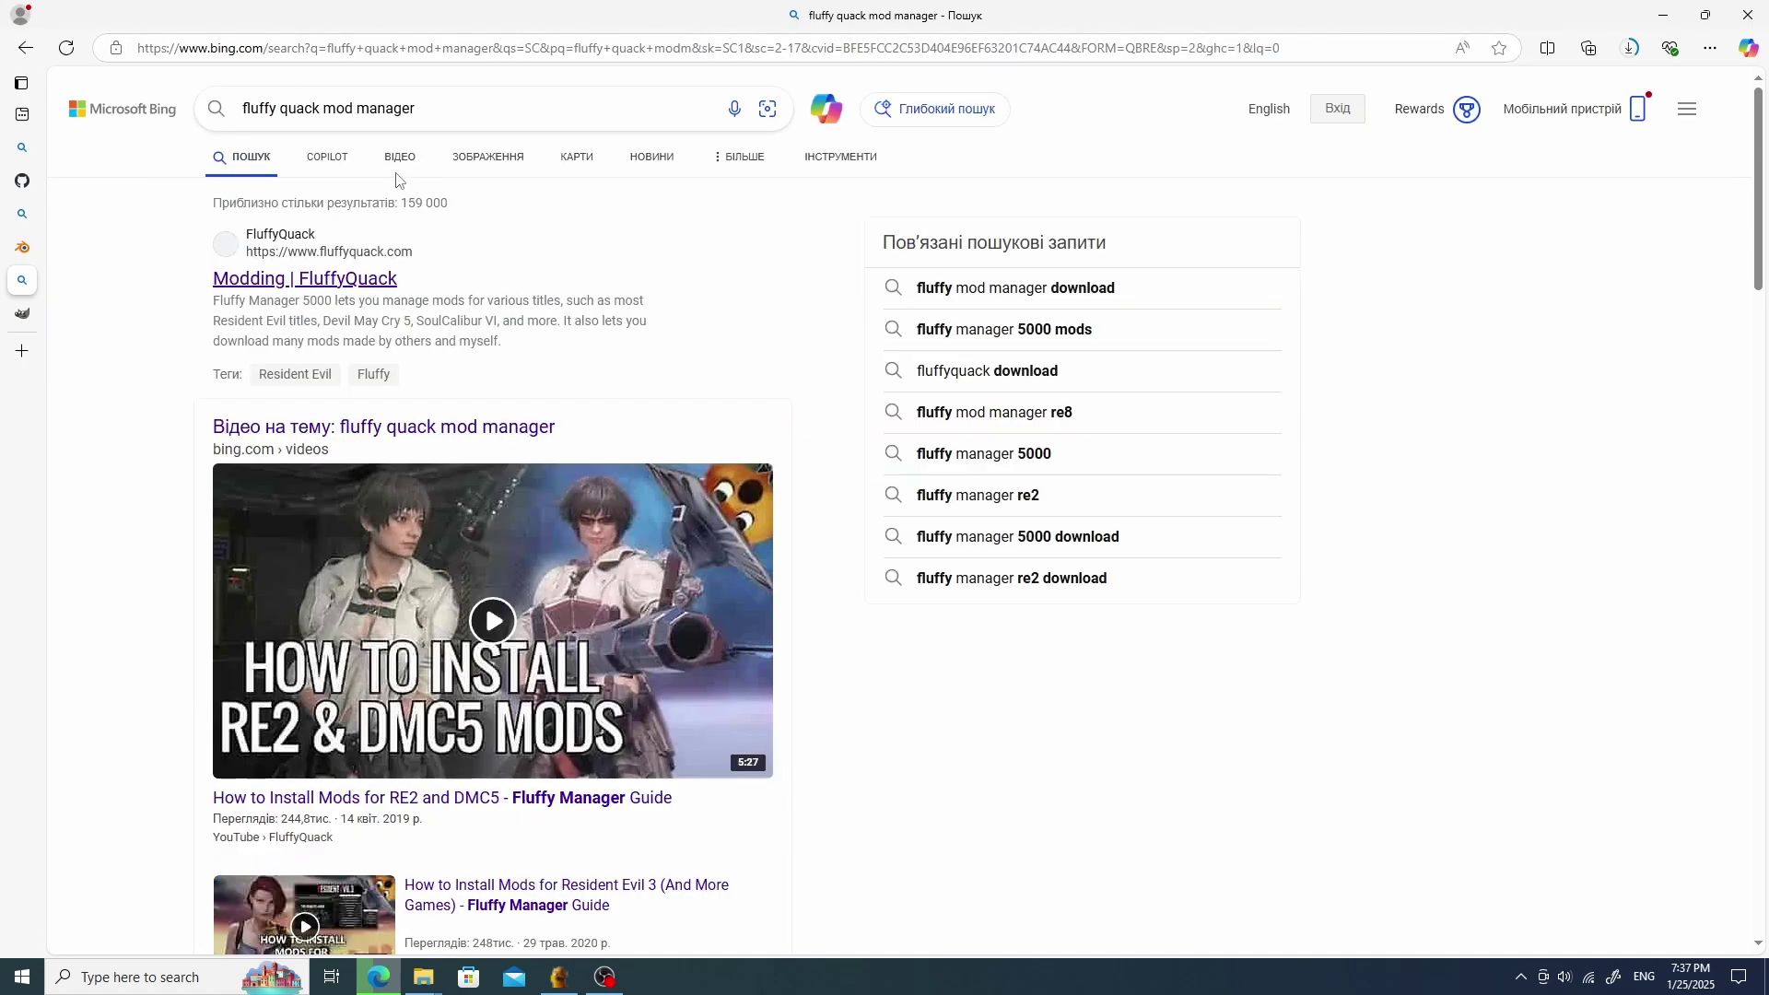
left_click(365, 280)
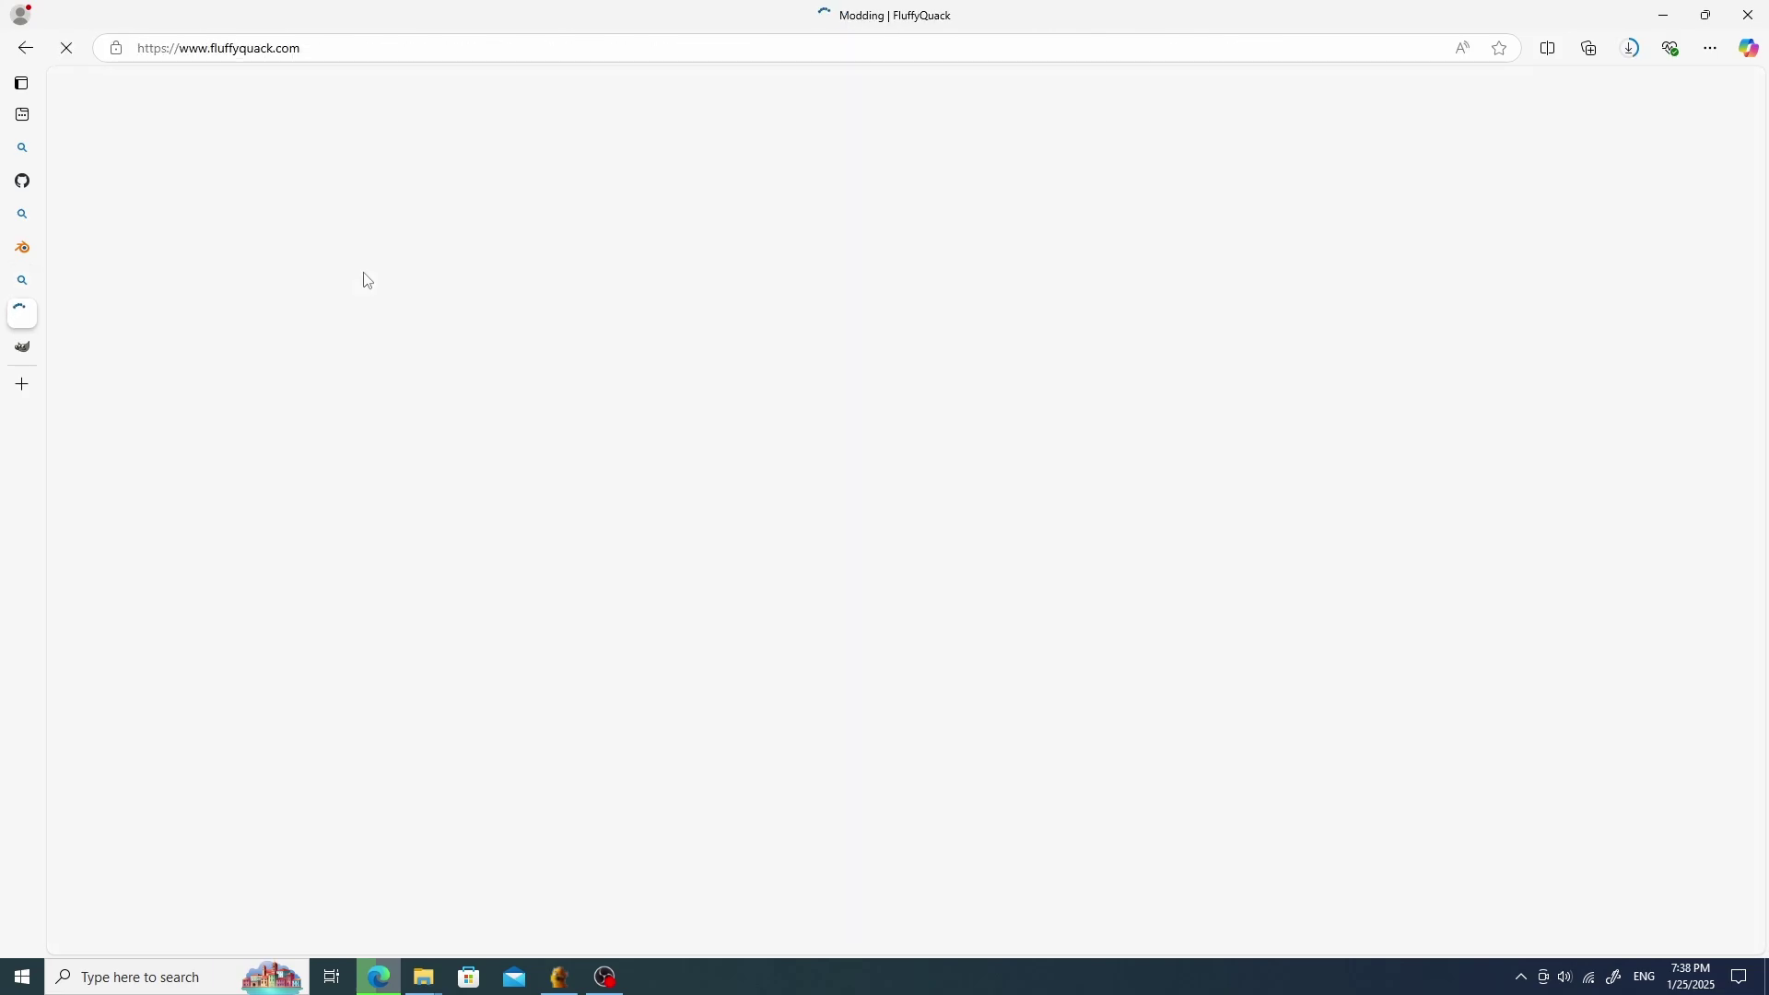
scroll(451, 281, "down", 2)
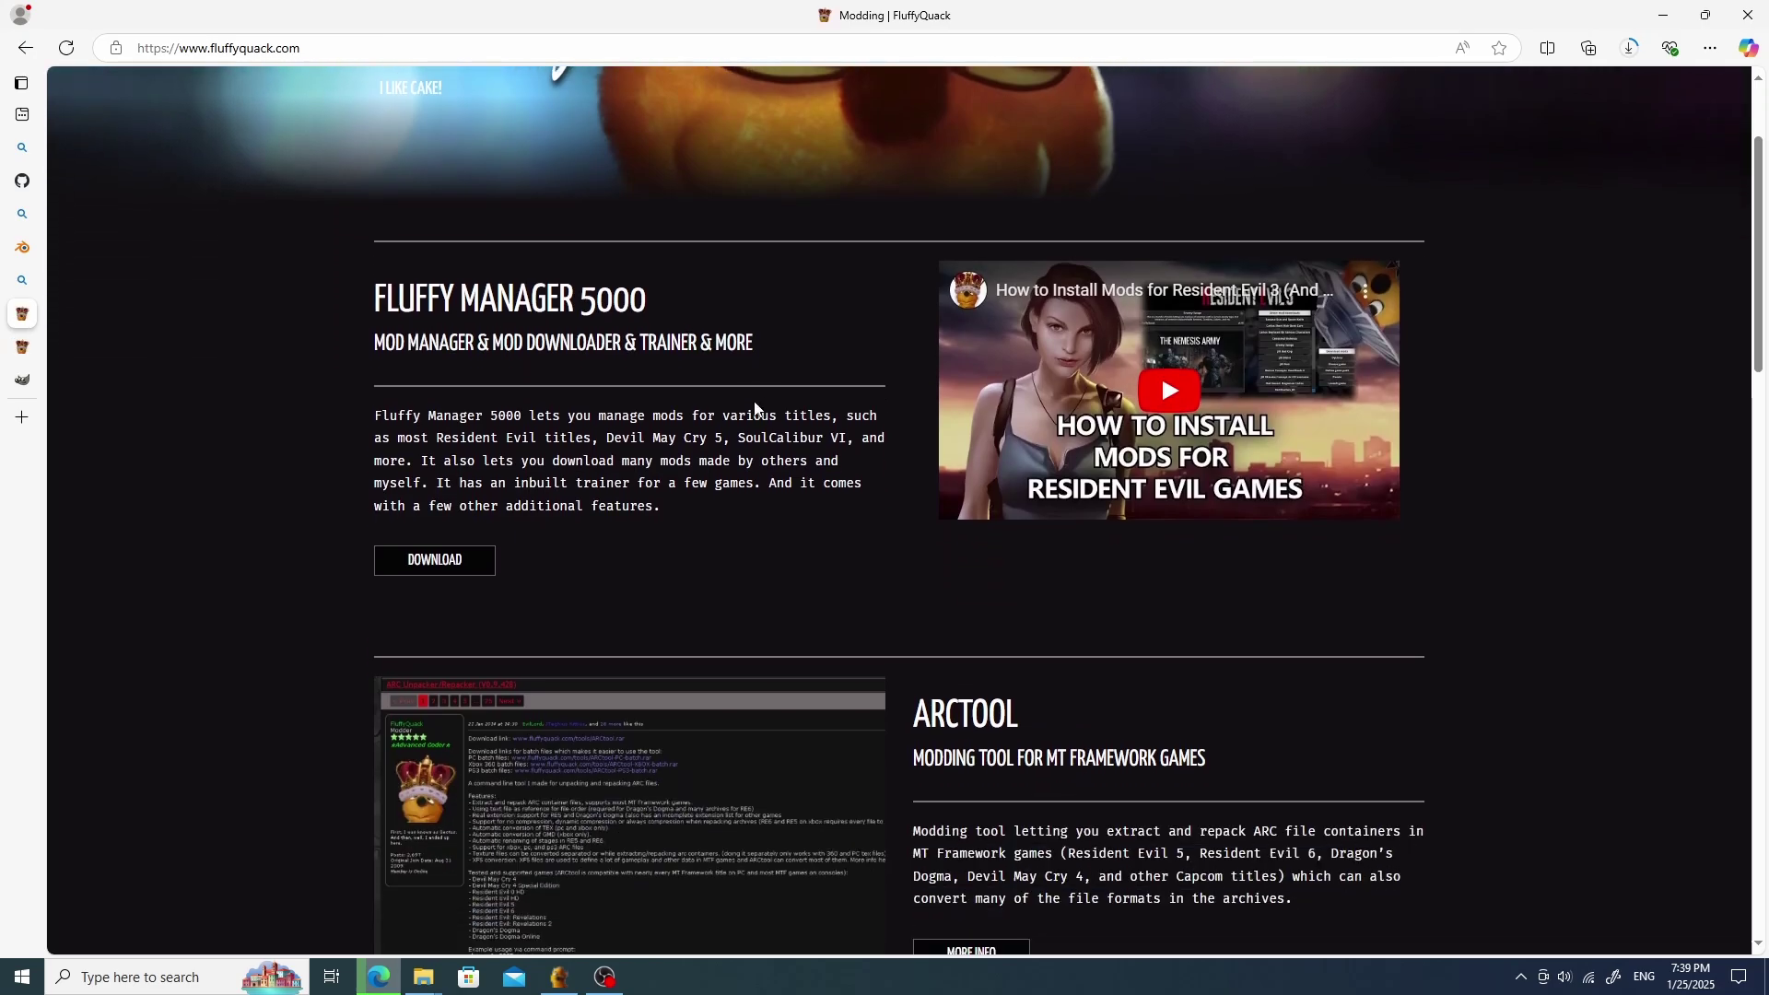
left_click(457, 562)
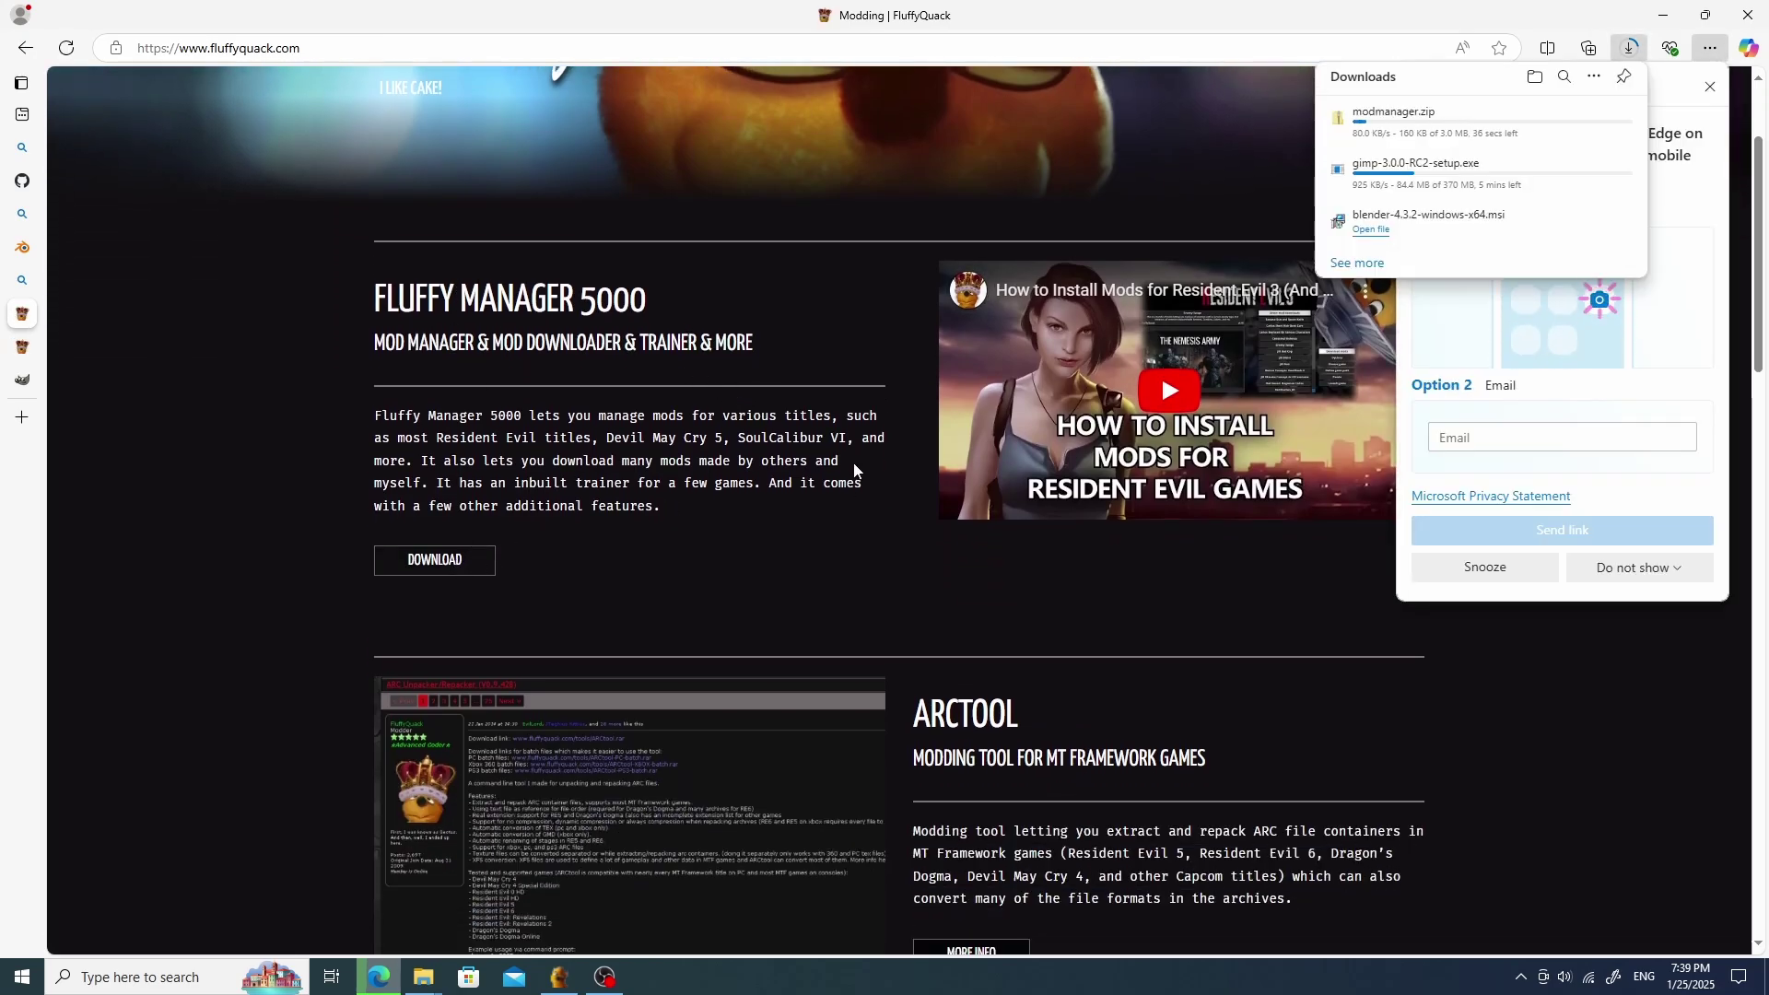
Dismiss the Edge mobile promo and launch the downloaded blender-4.3.2-windows-x64.msi installer.
left_click(1712, 88)
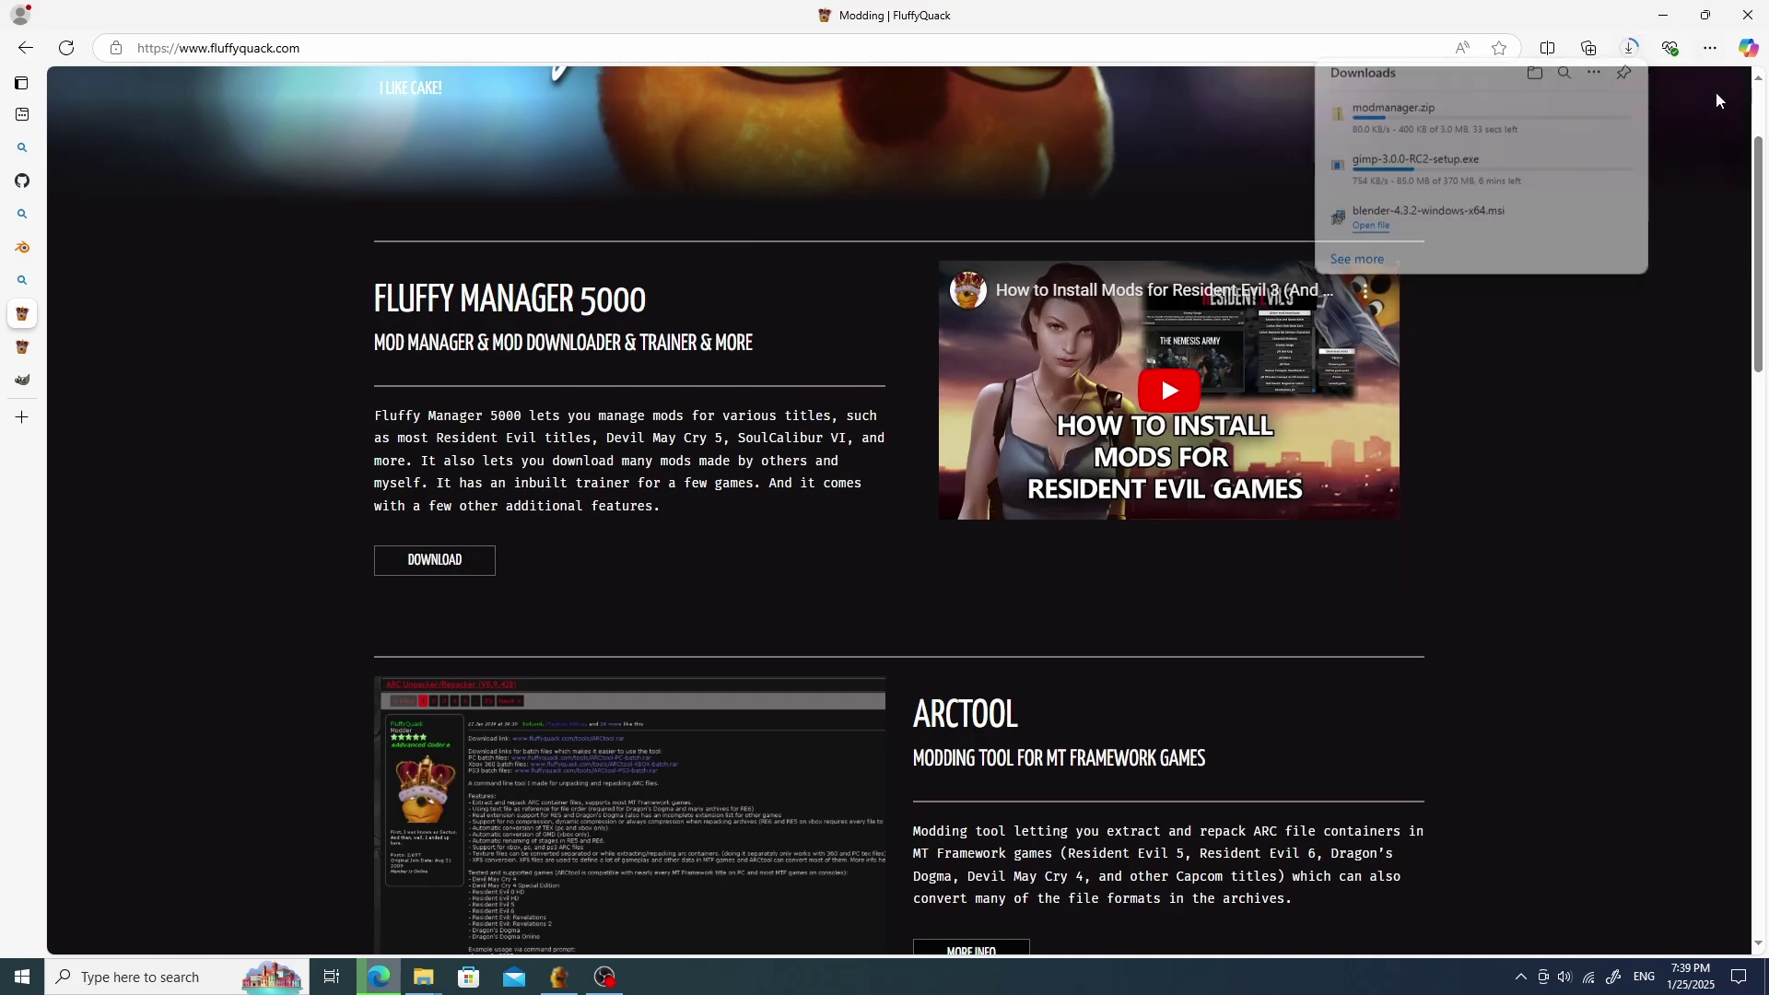
left_click(1639, 50)
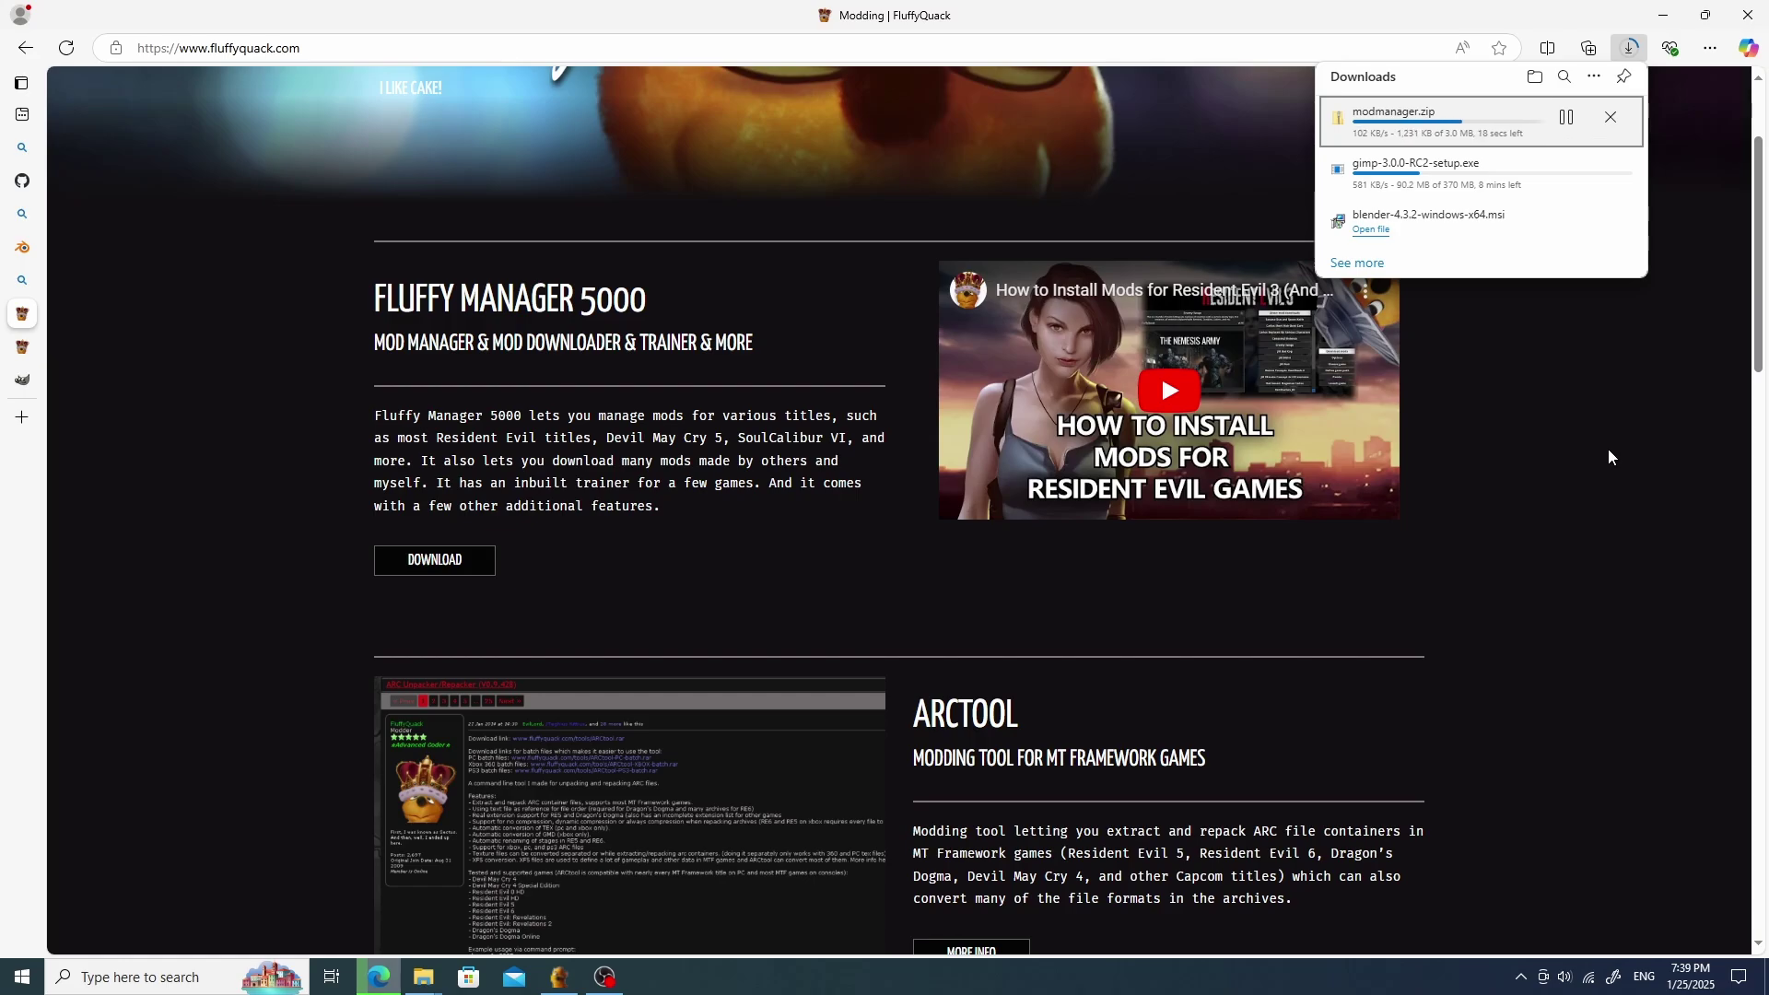
left_click(1370, 229)
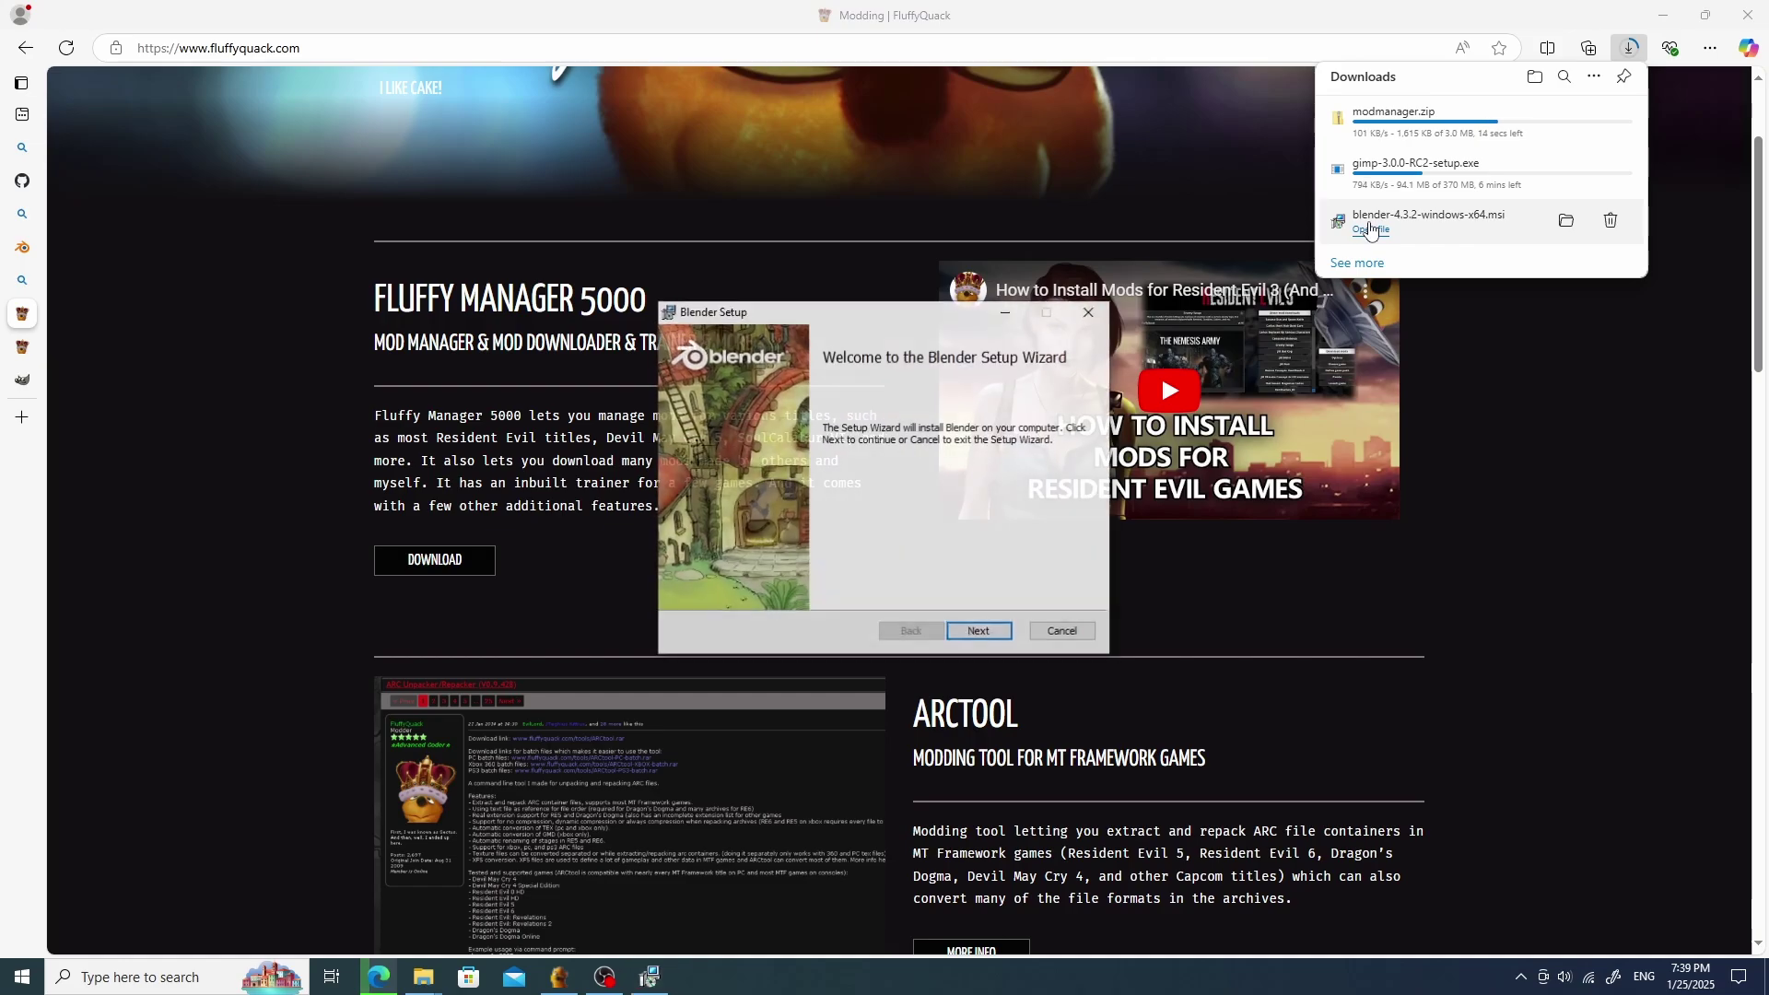
Accept the GPL licence, install Blender with default features, then return to the albam_redux GitHub tab.
left_click(977, 633)
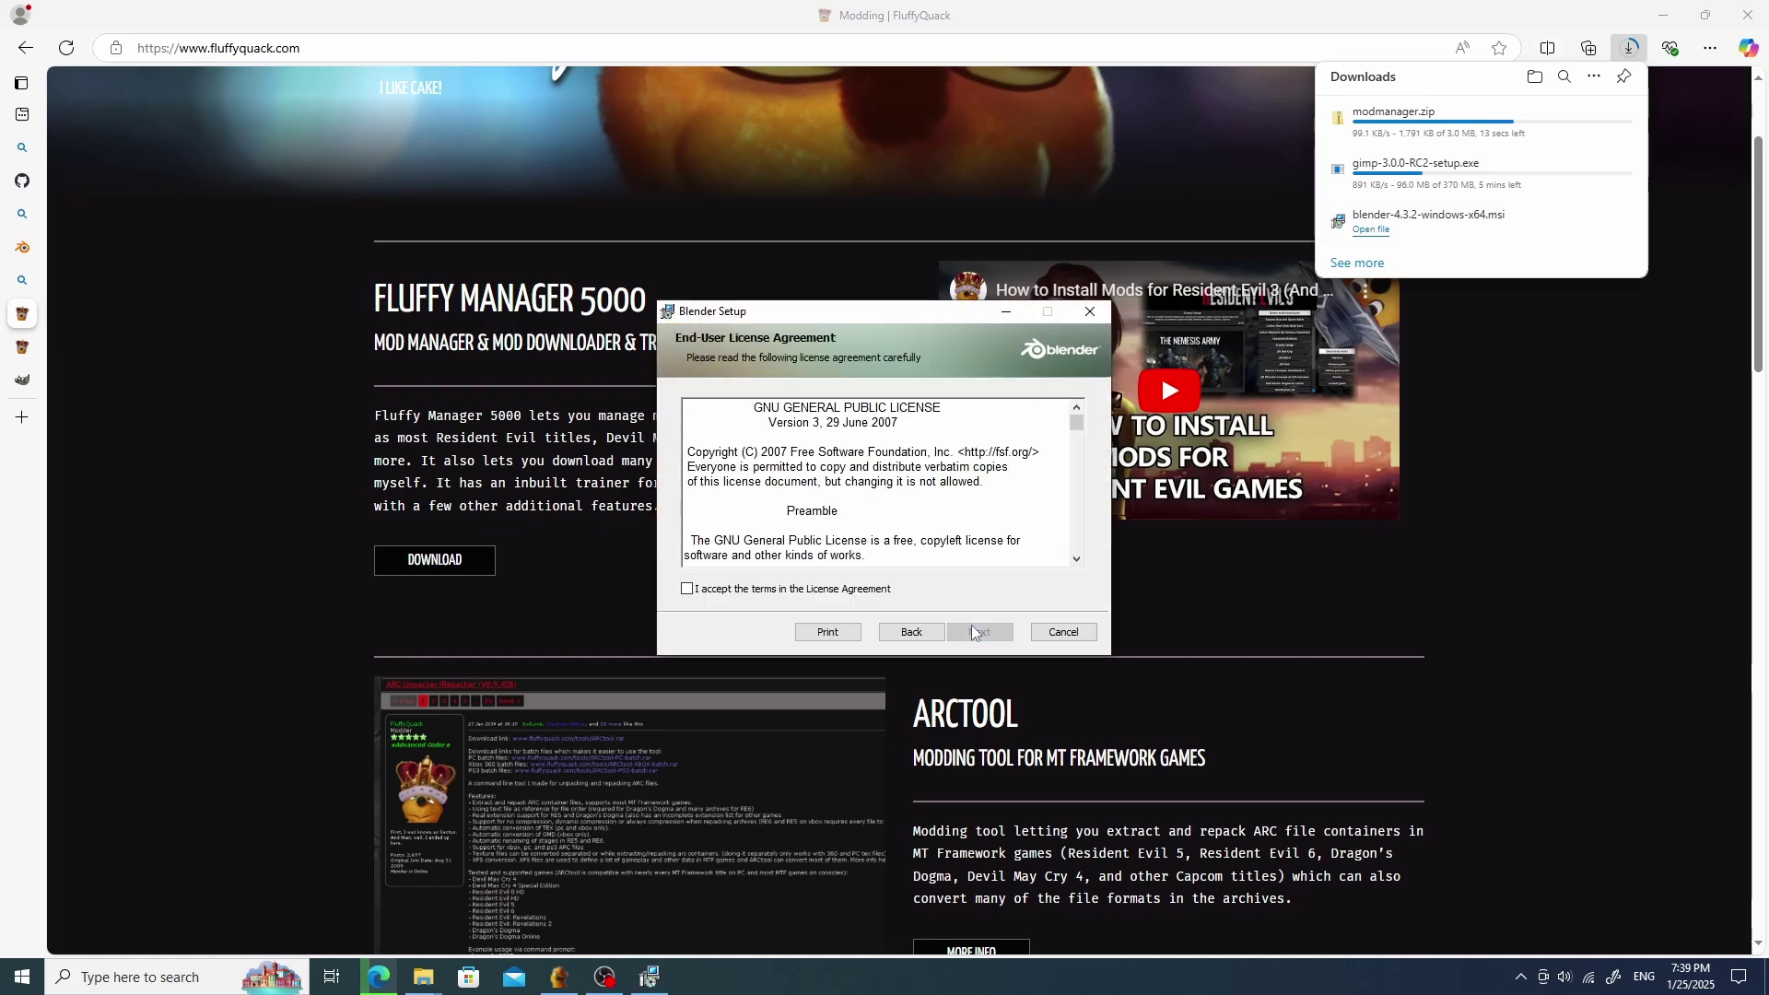
left_click(808, 595)
left_click(965, 632)
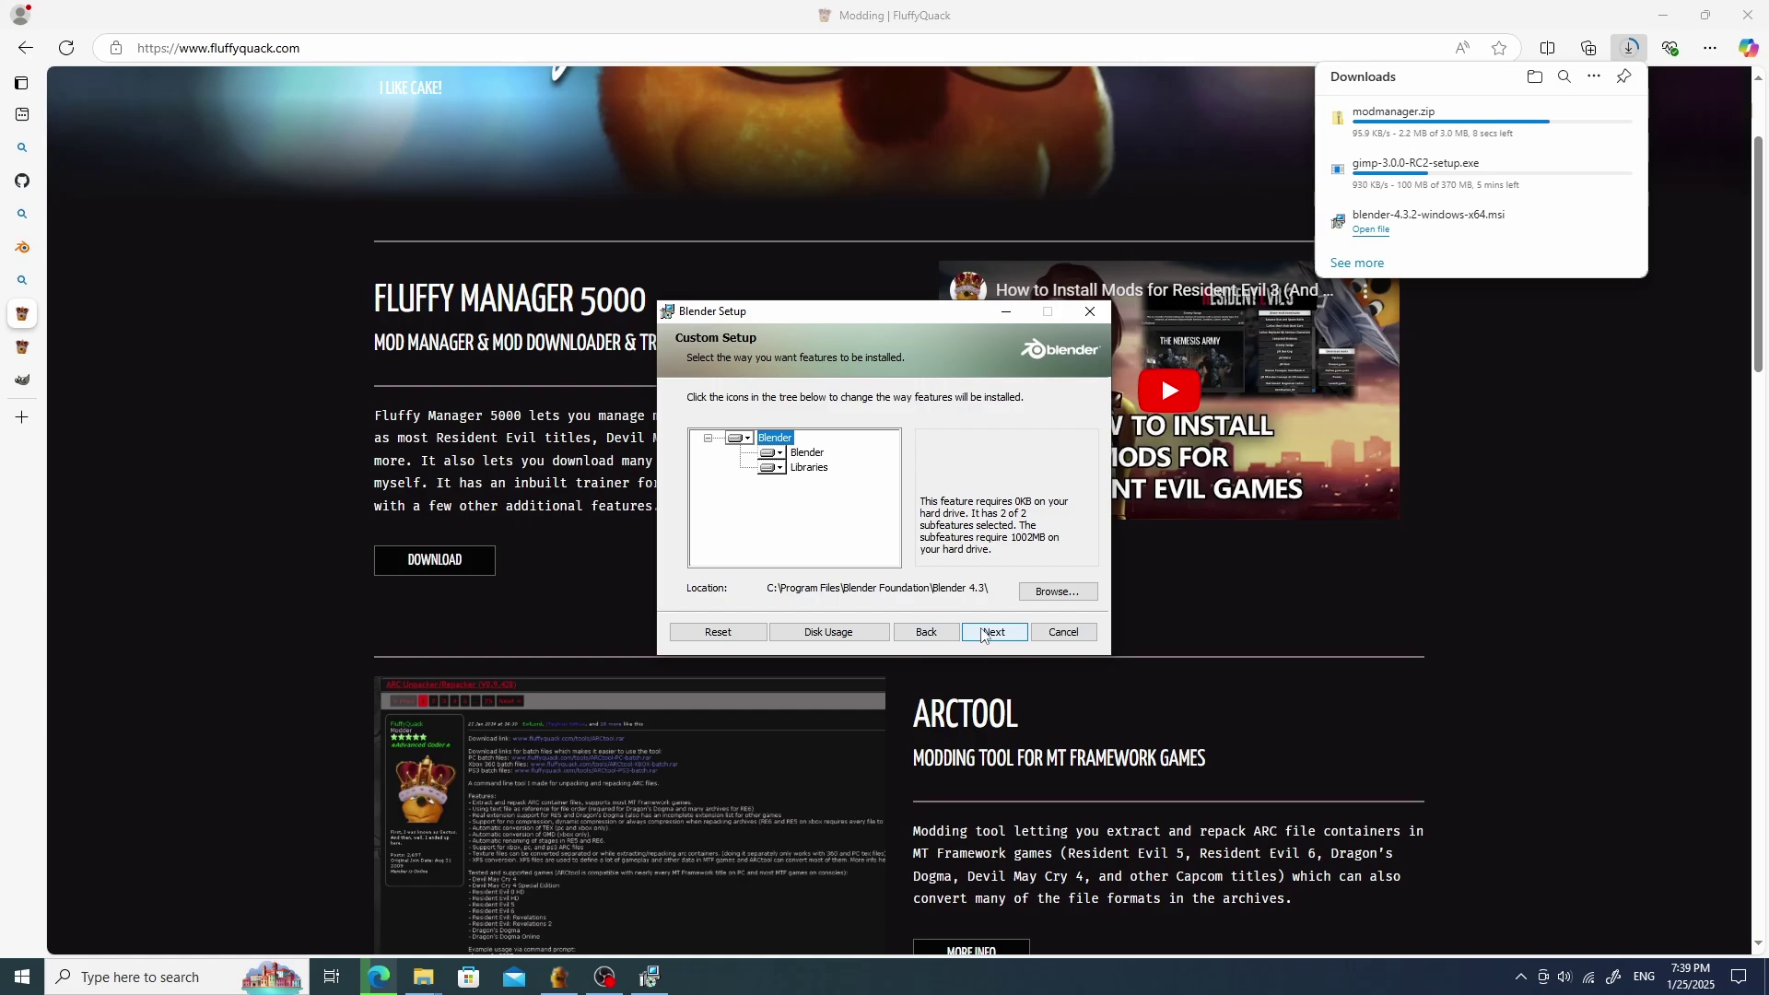
left_click(982, 634)
left_click(981, 632)
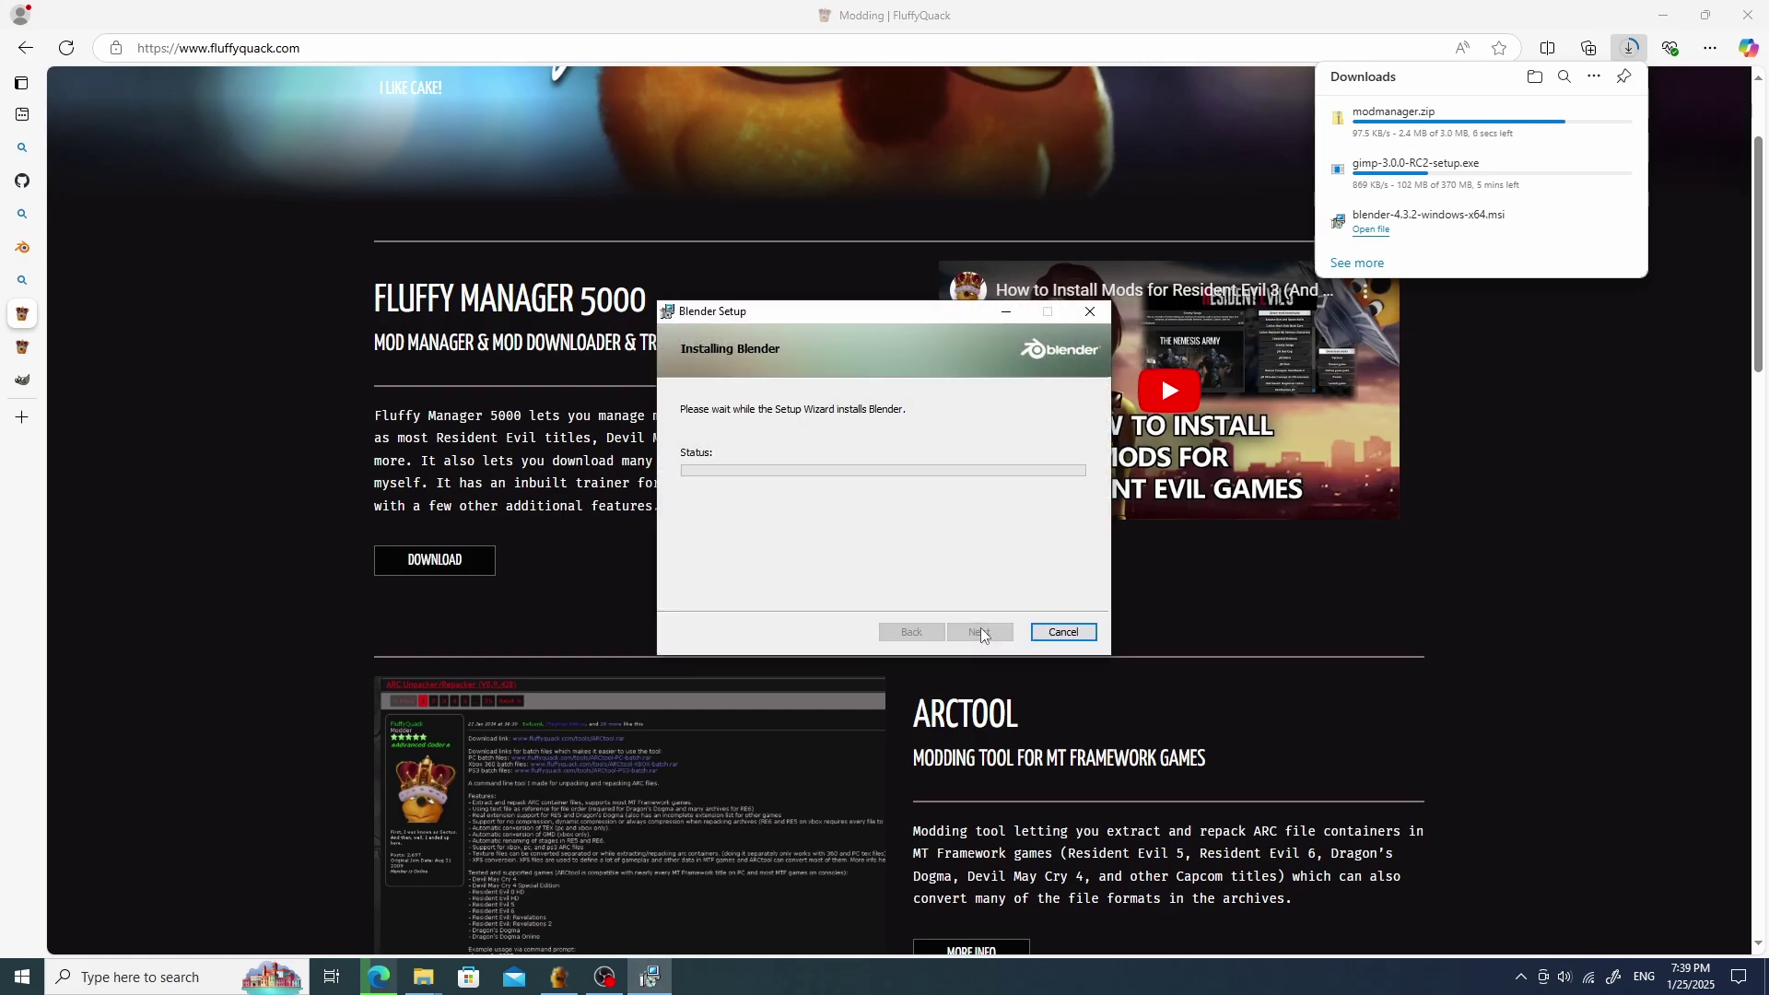
left_click(23, 180)
scroll(992, 425, "up", 2)
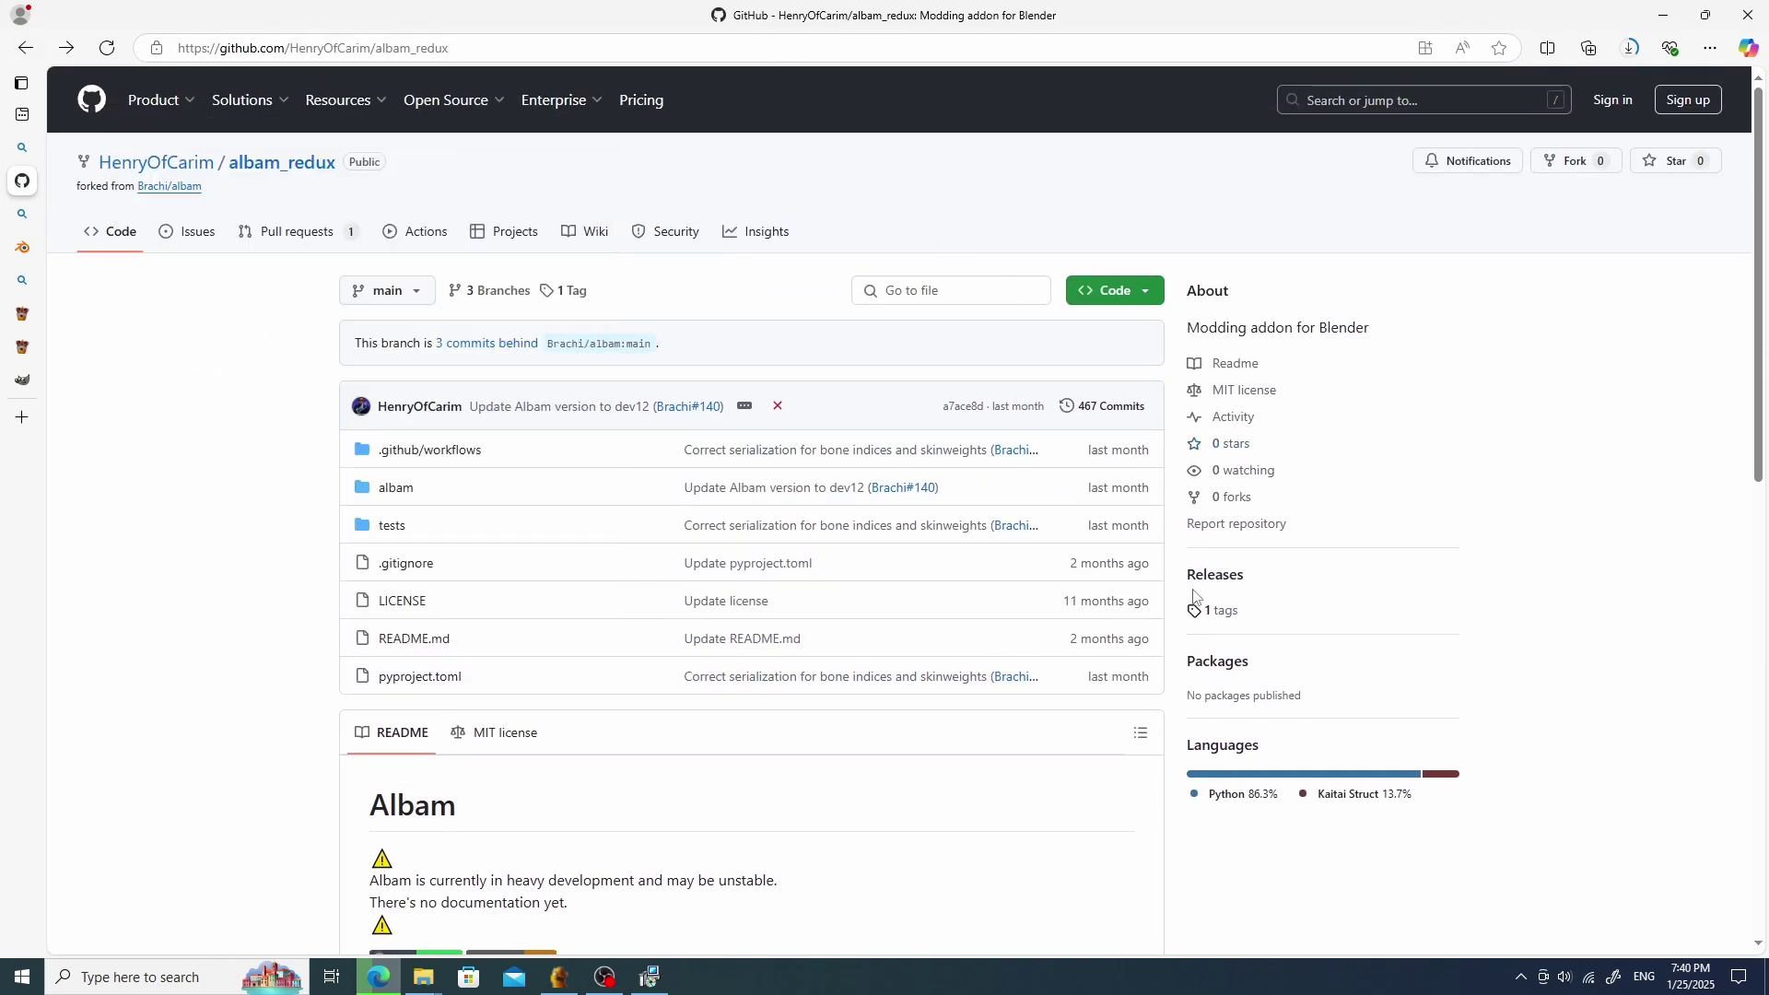
Download albam-0.4.dev12.zip from the 0.4-dev12 release assets, then minimize Edge.
left_click(1212, 612)
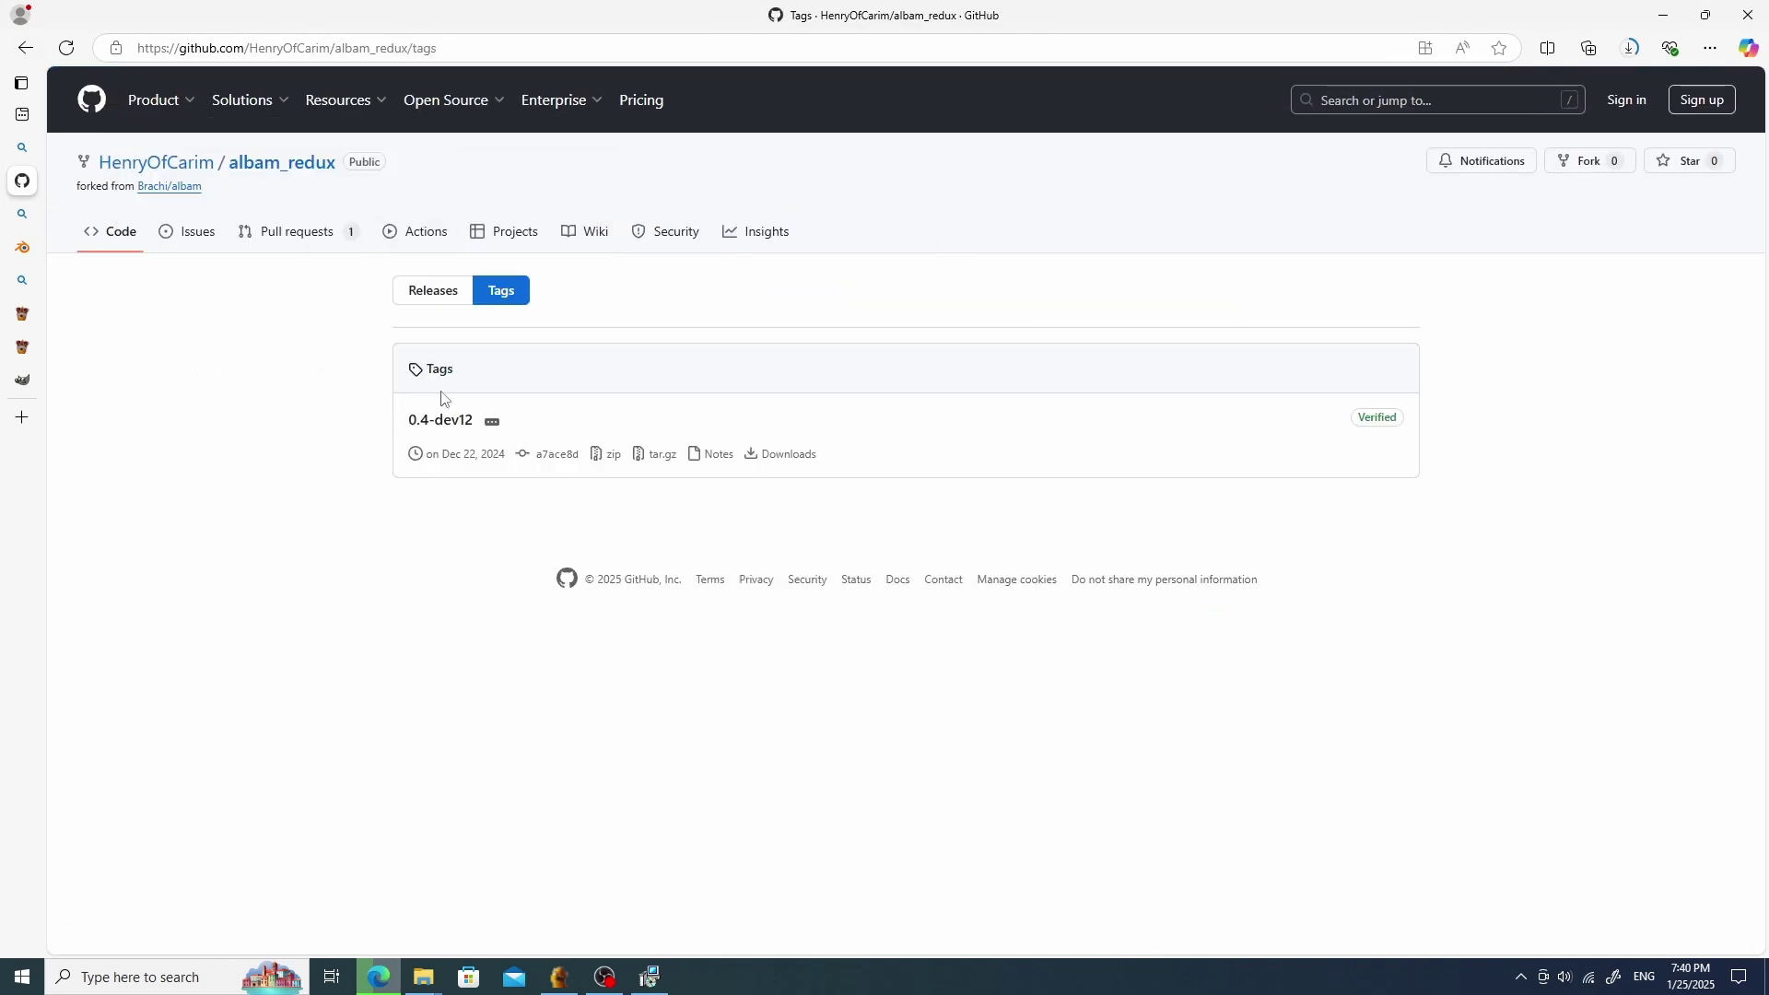
left_click(438, 422)
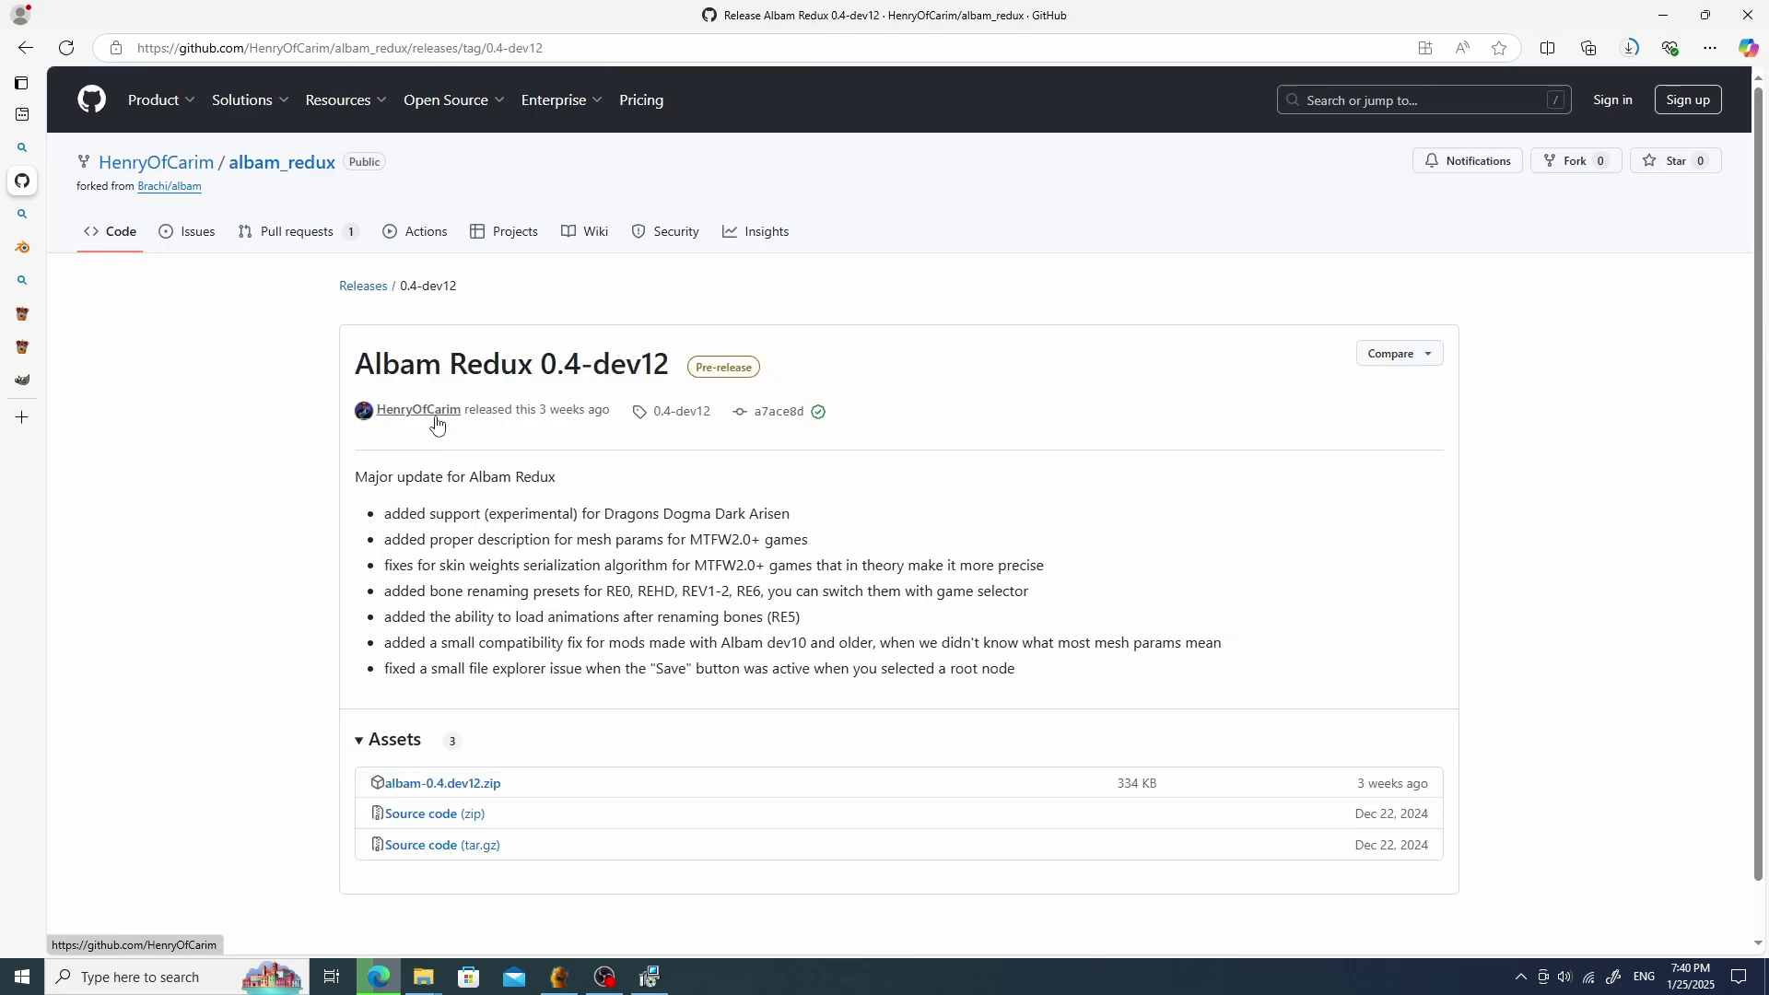
scroll(696, 378, "down", 1)
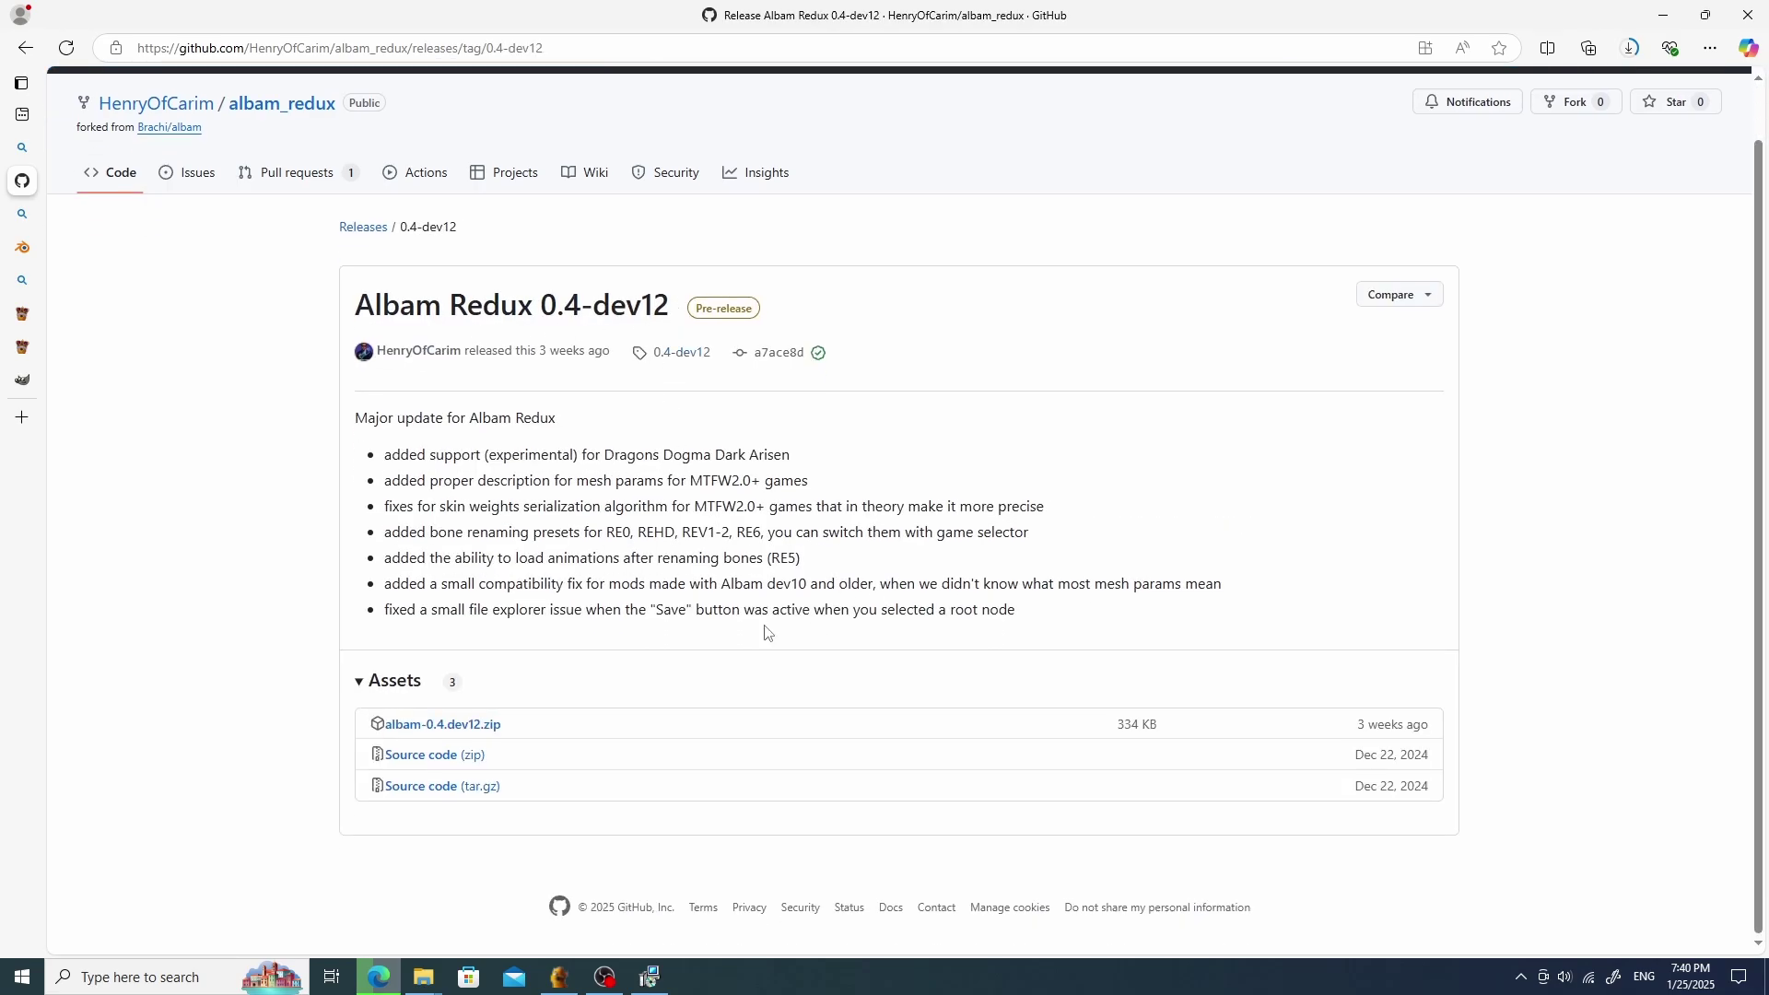
left_click(475, 728)
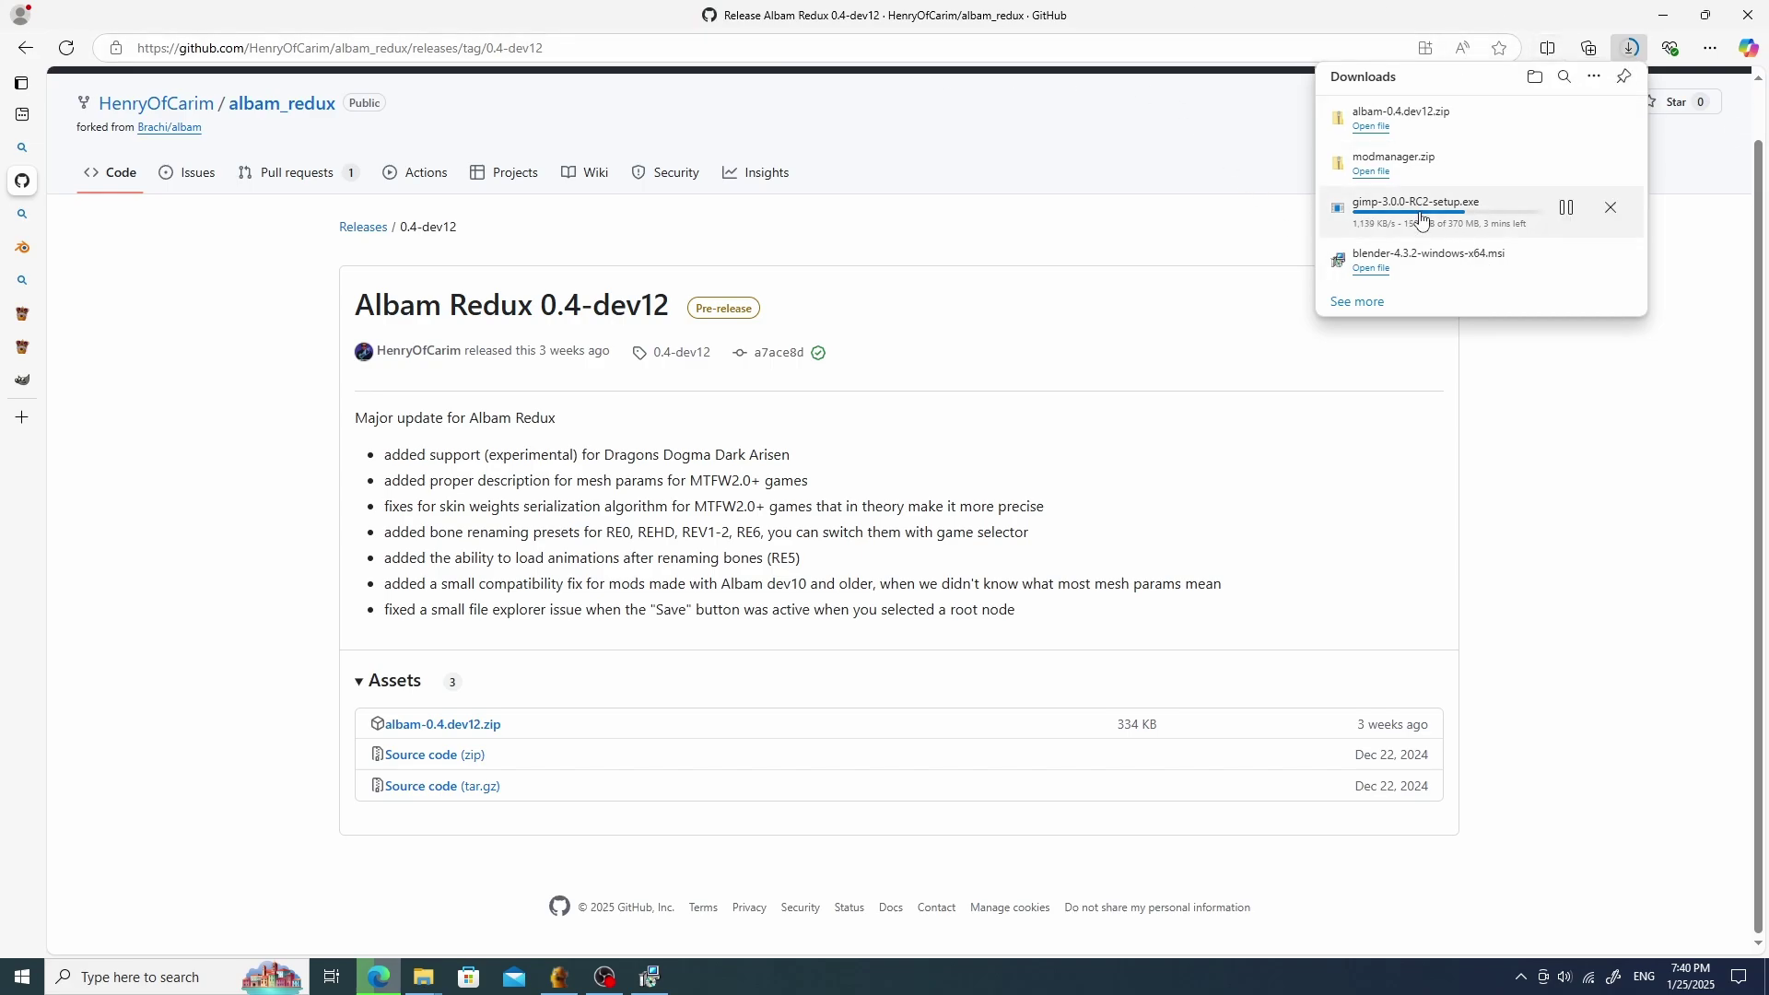
left_click(1663, 11)
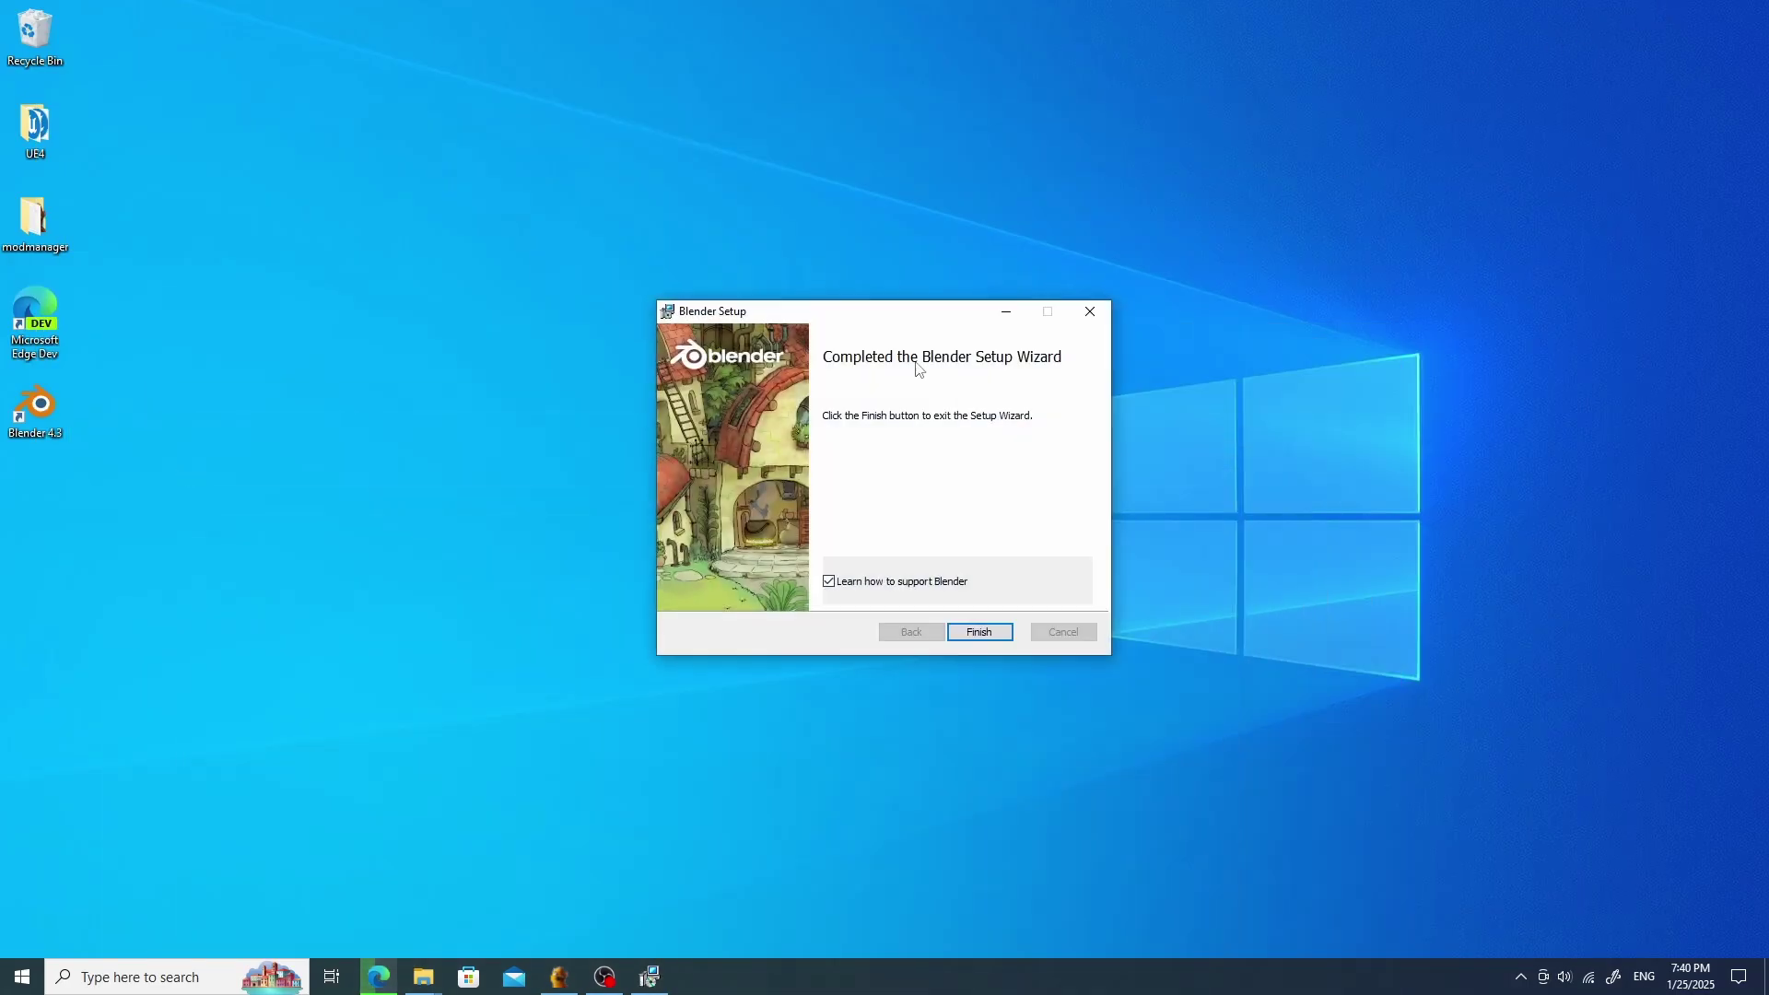
Finish setup with 'Learn how to support Blender' unchecked, then launch Blender 4.3 from its desktop shortcut.
left_click(941, 583)
left_click(984, 632)
double_click(20, 398)
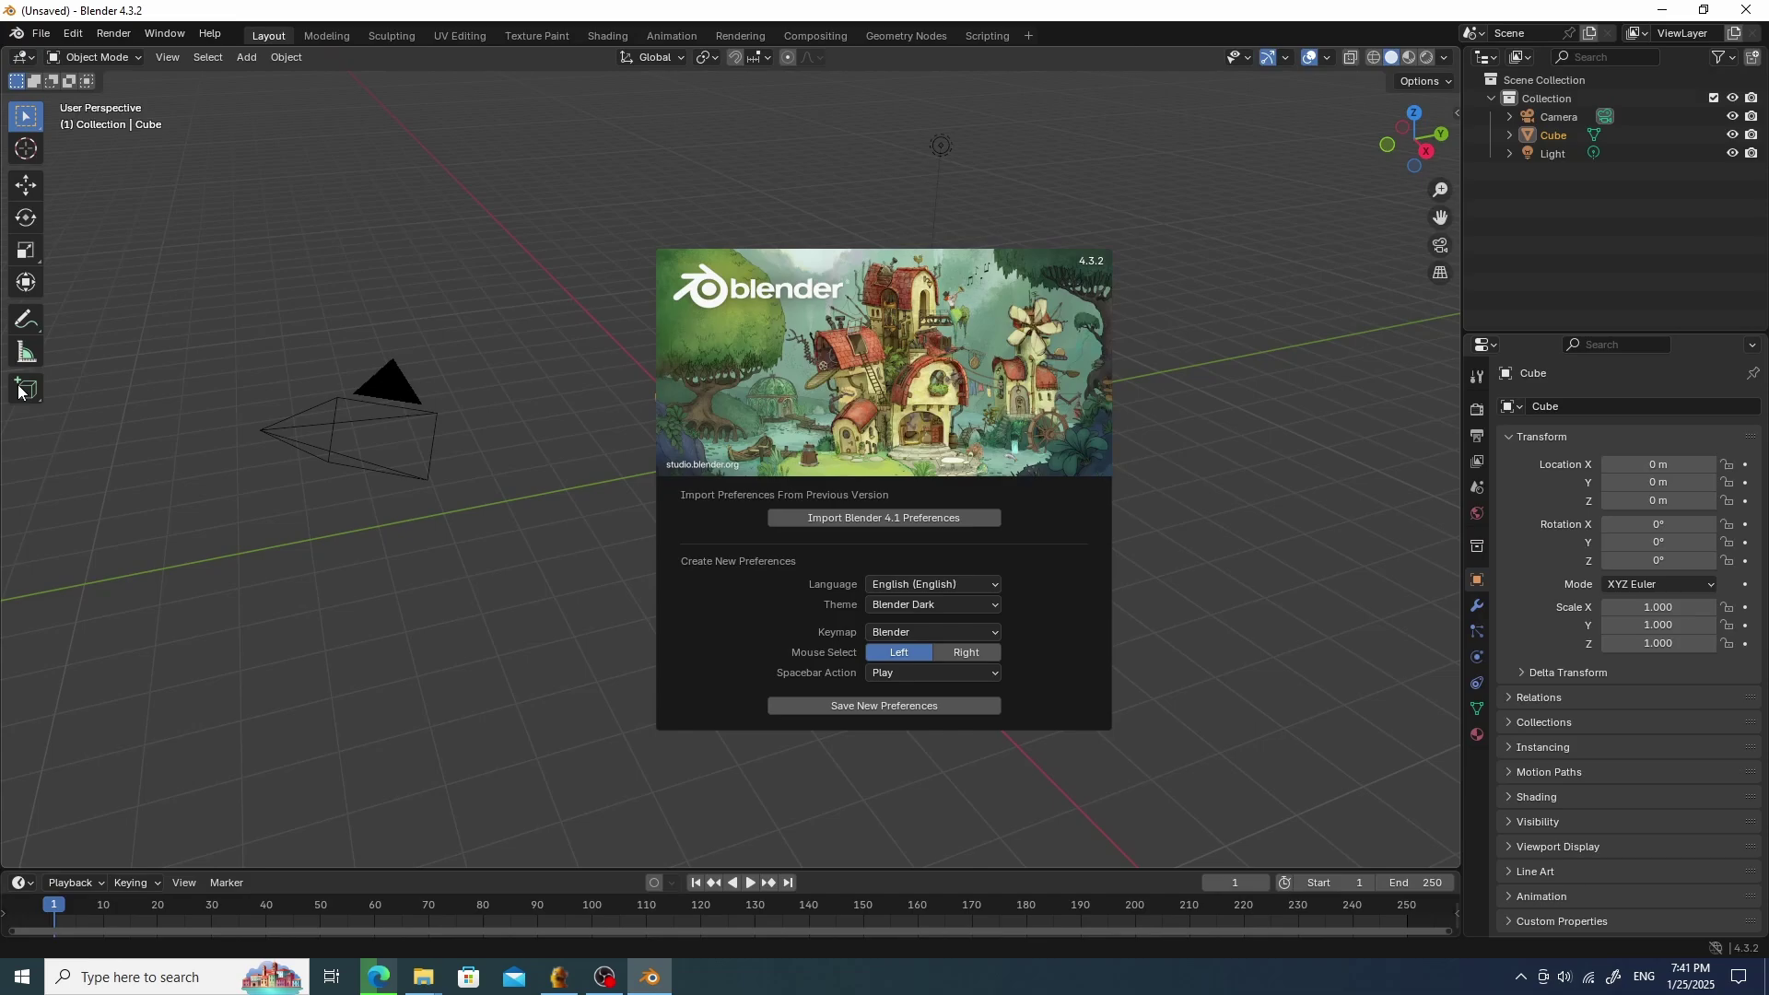
Dismiss the splash and choose 'Install from Disk...' in Preferences > Add-ons.
left_click(461, 229)
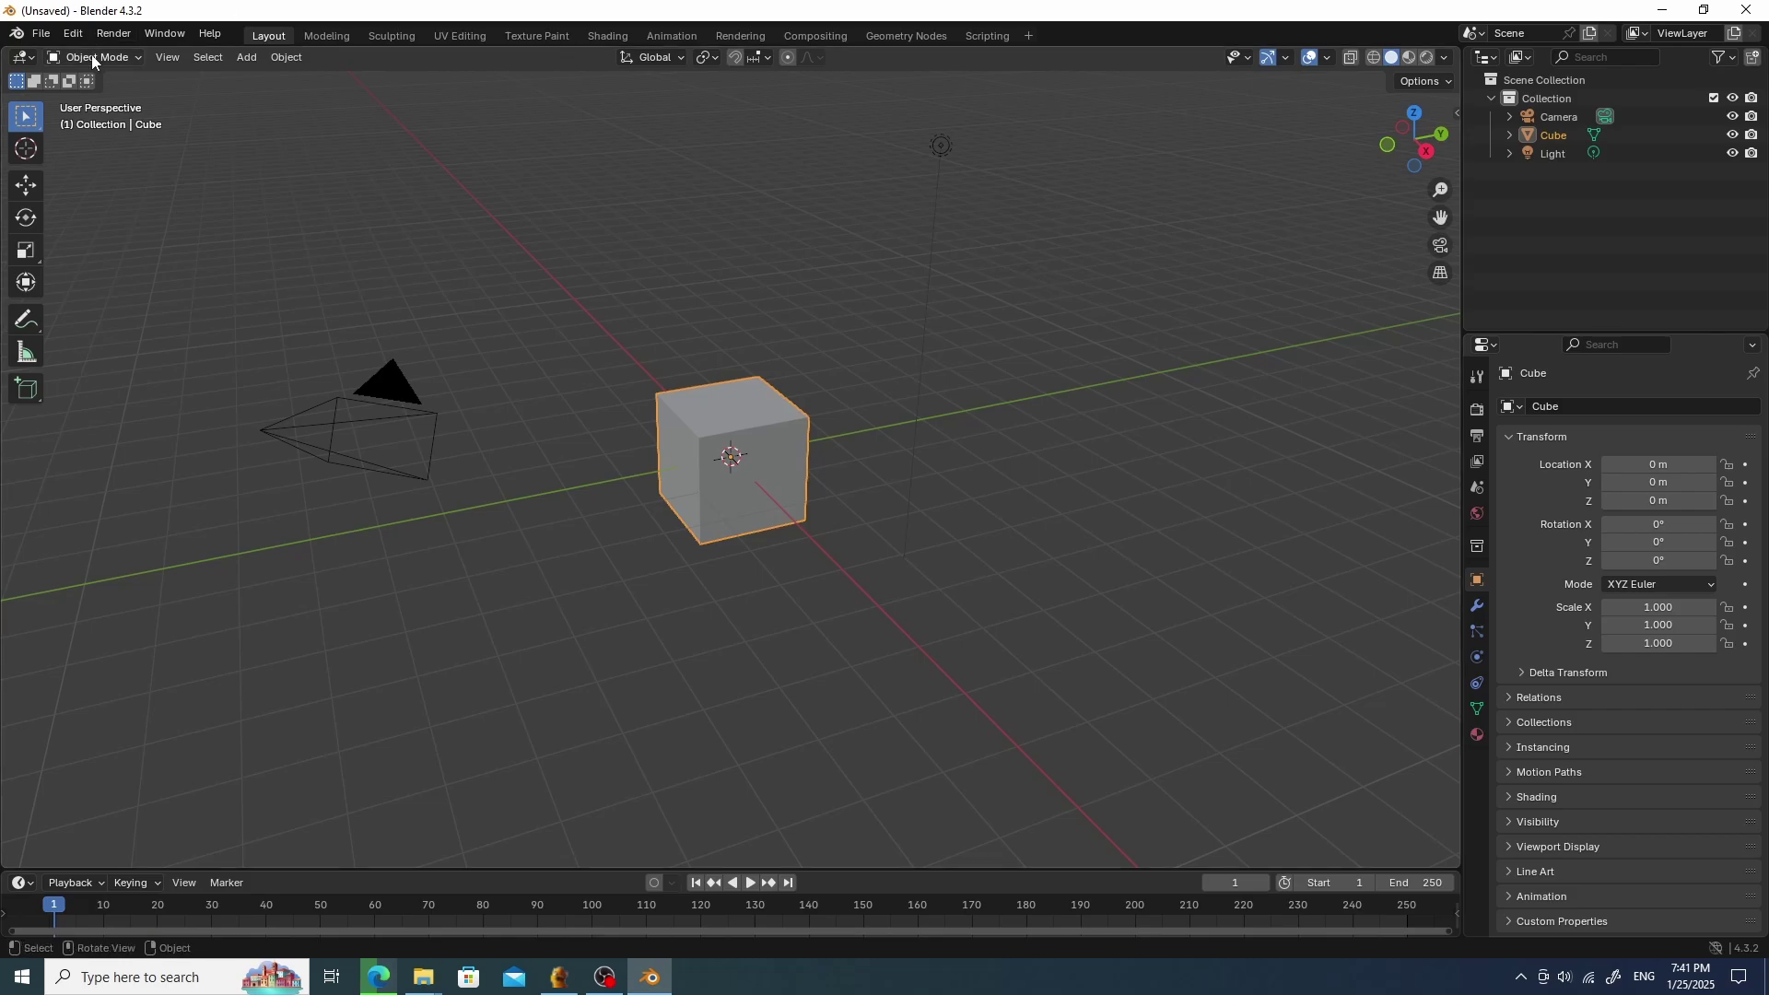
left_click(41, 33)
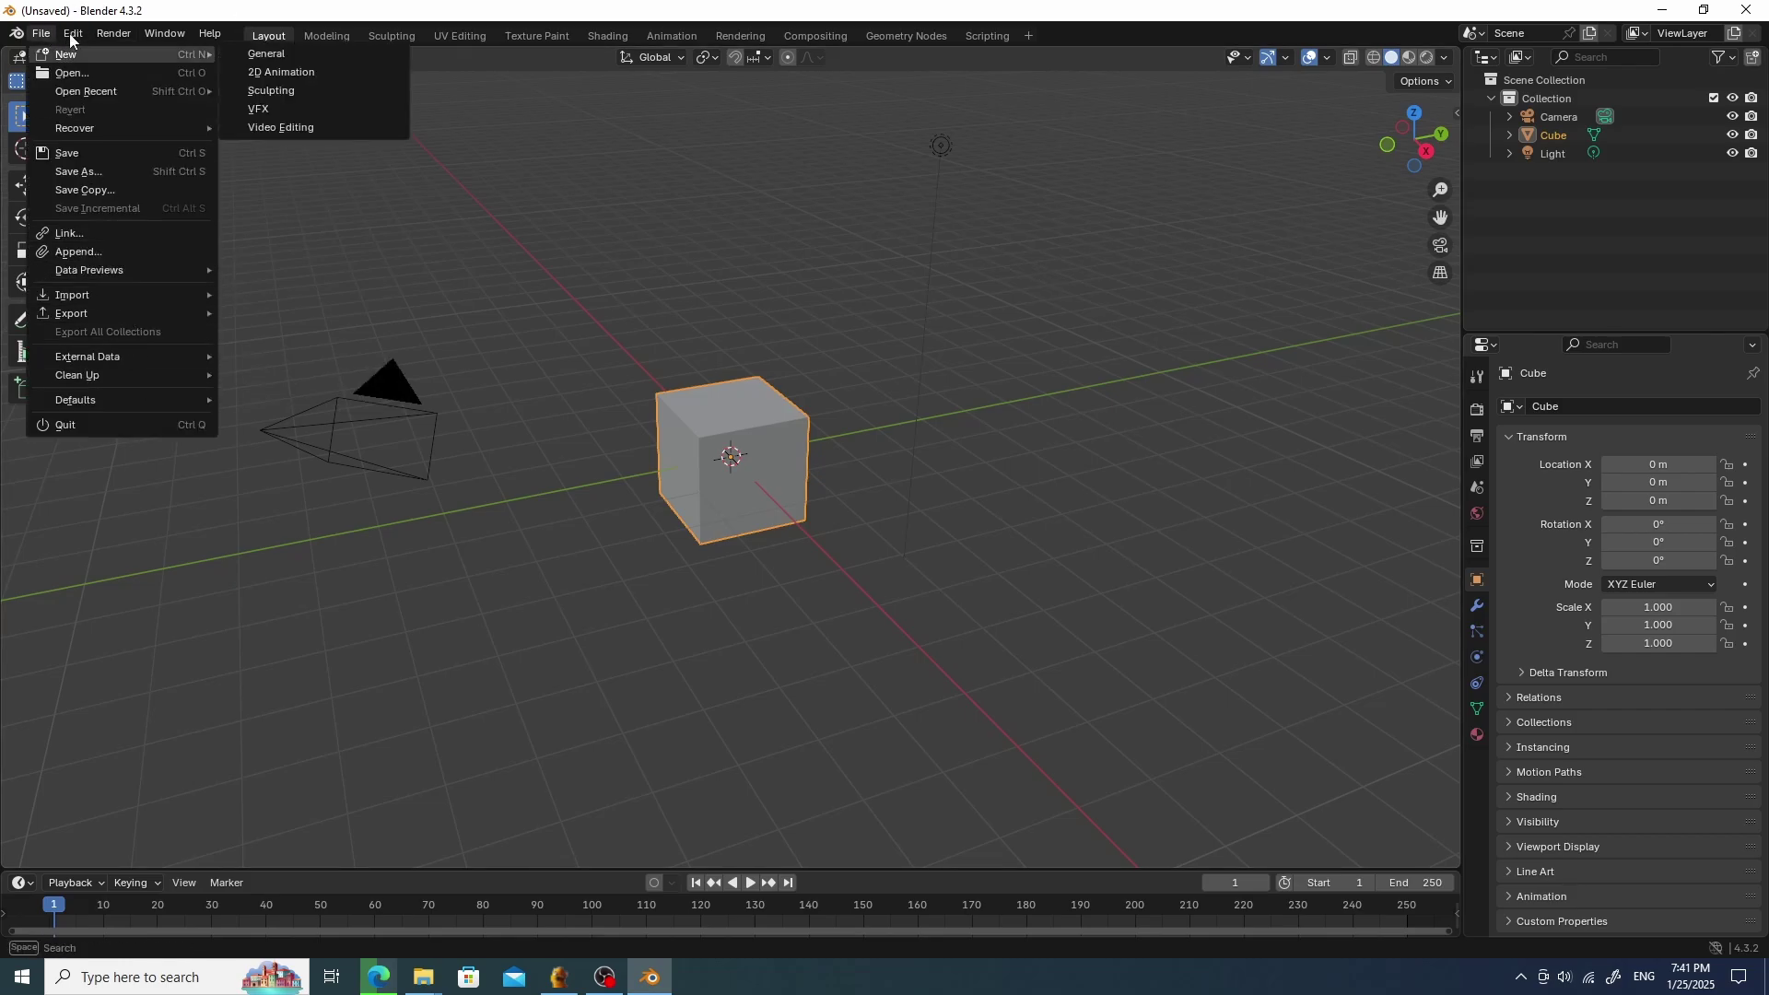
mouse_move(73, 33)
left_click(169, 270)
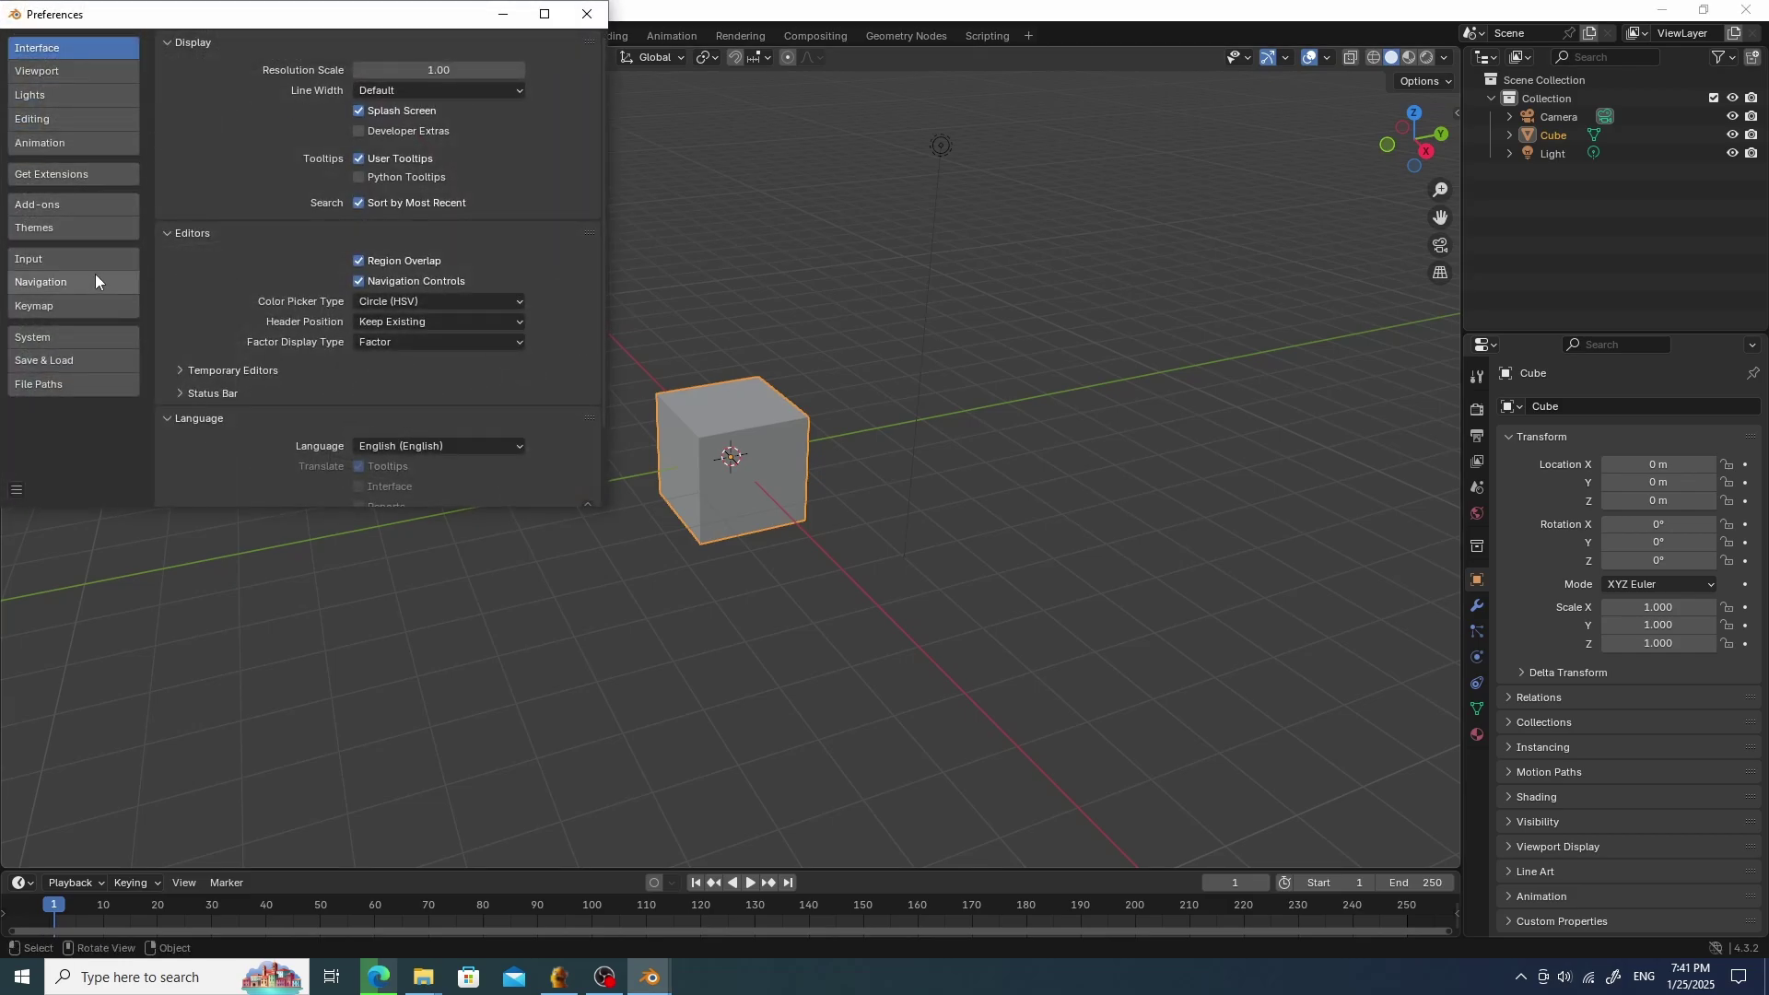
left_click(79, 205)
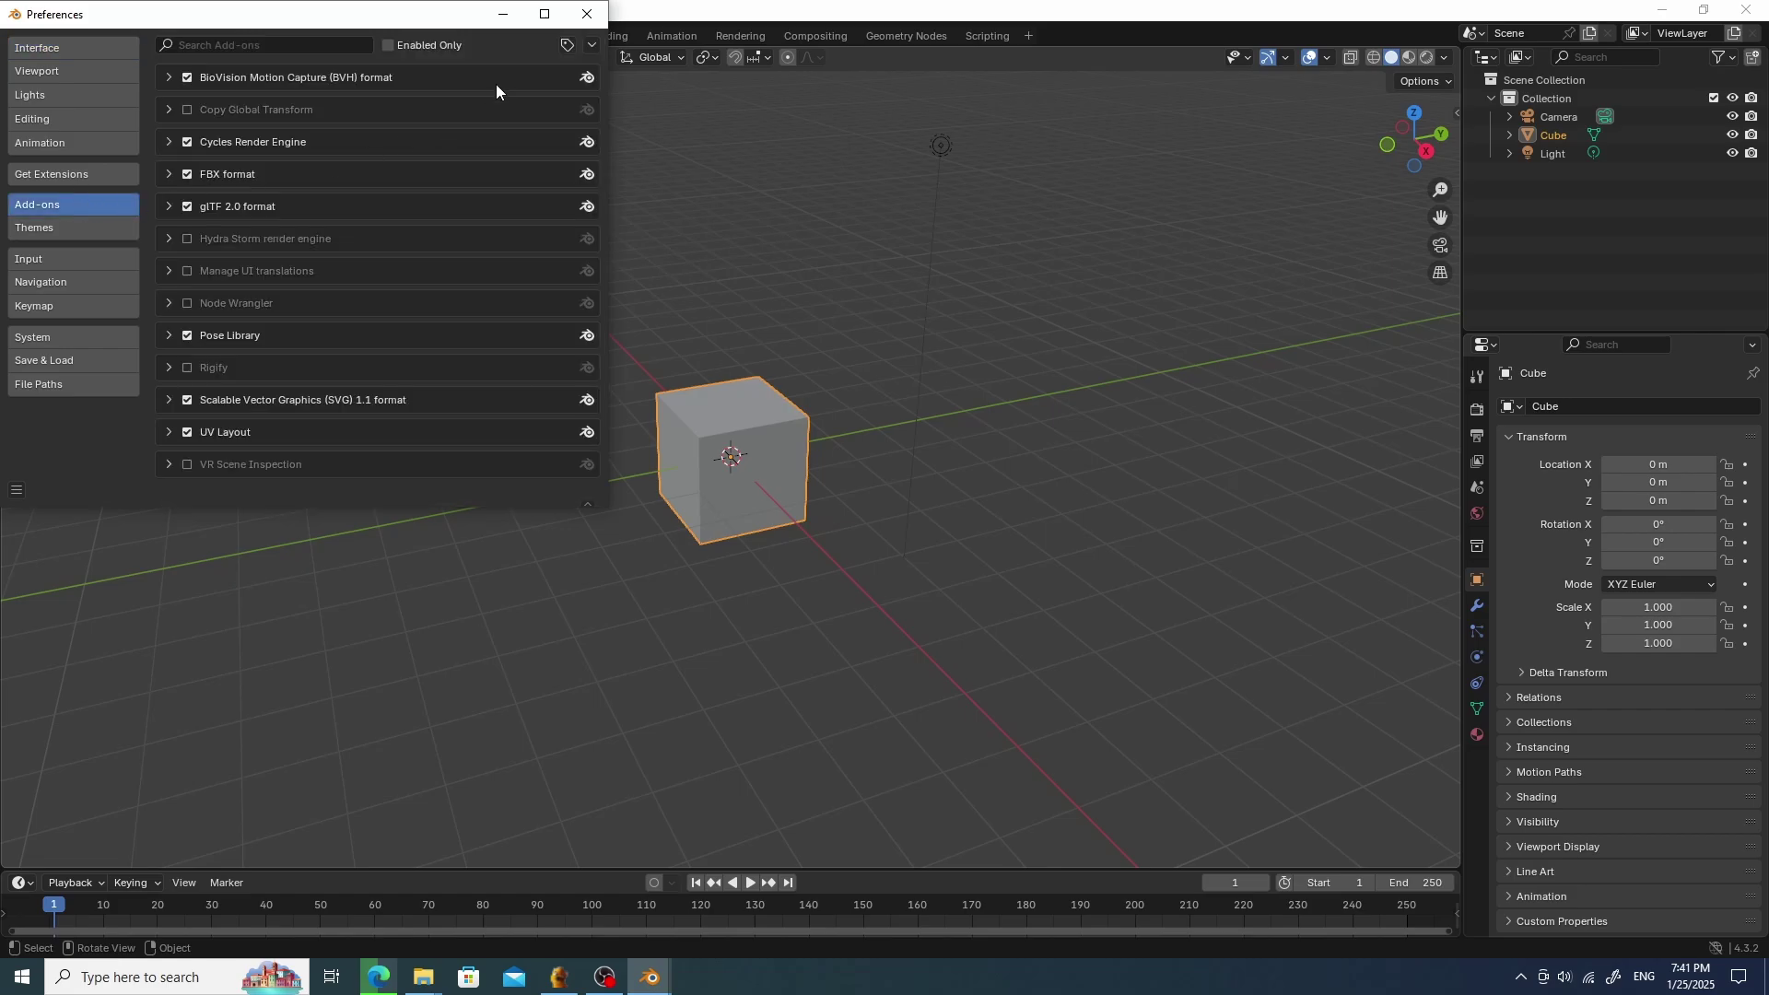
left_click(590, 45)
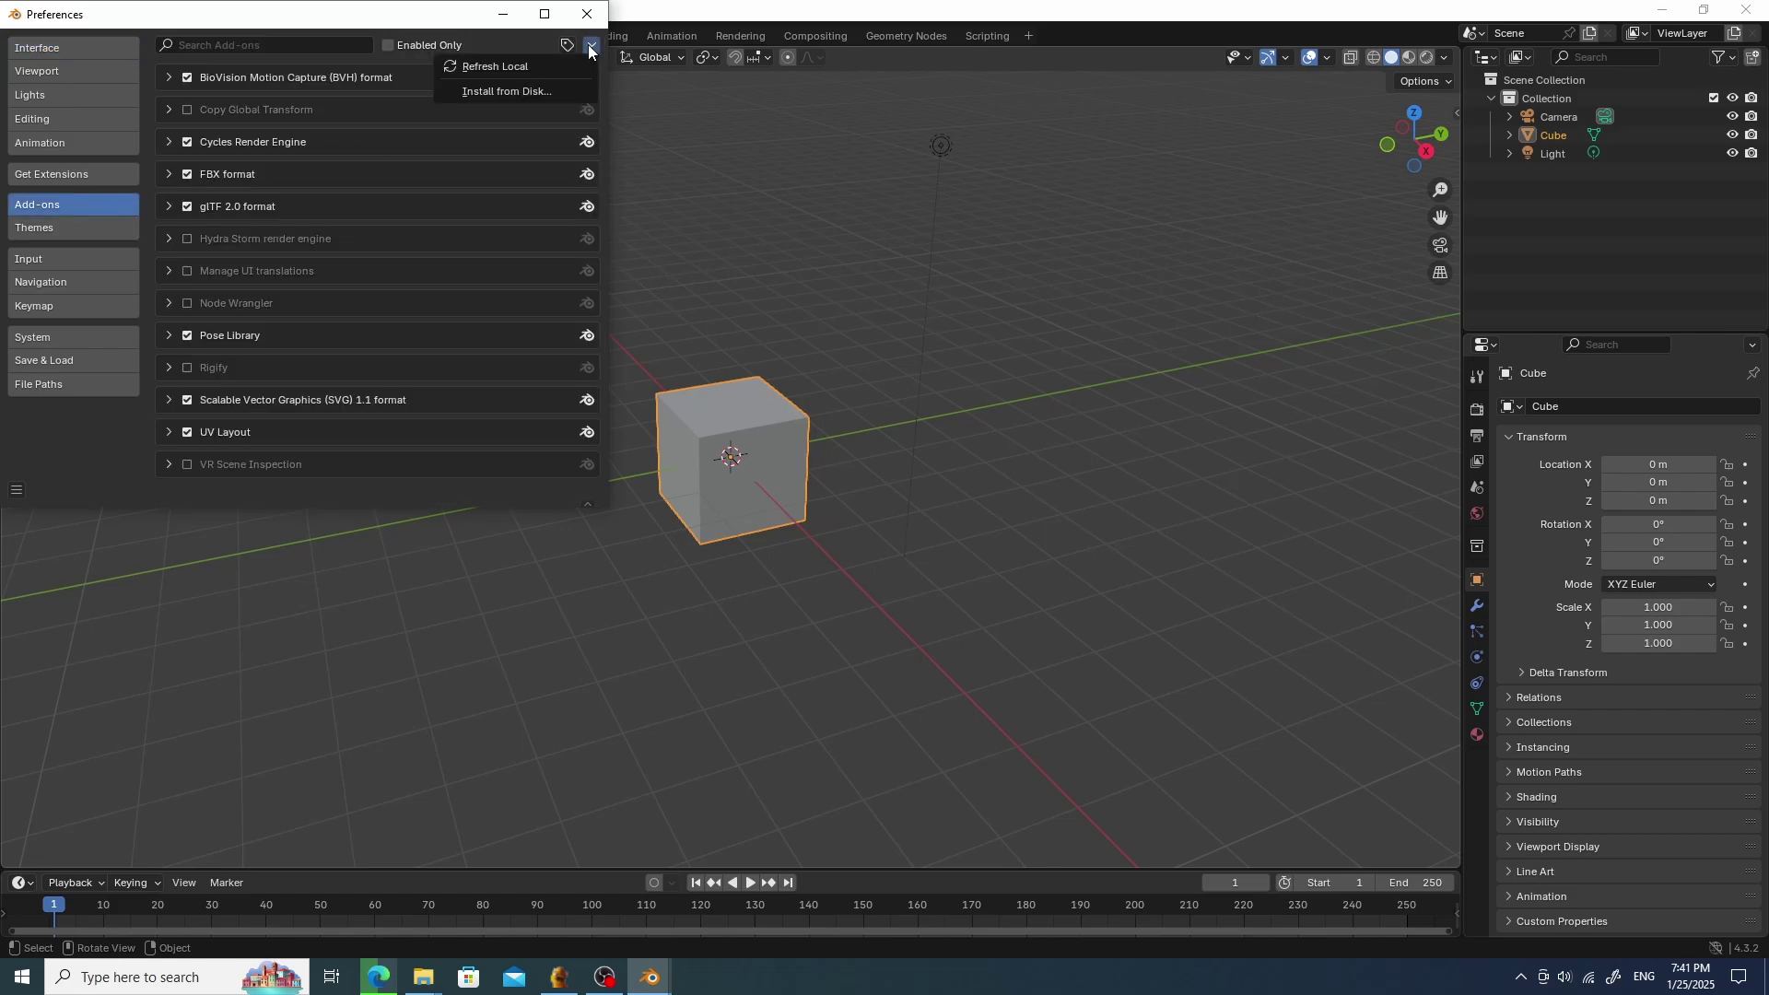
left_click(528, 92)
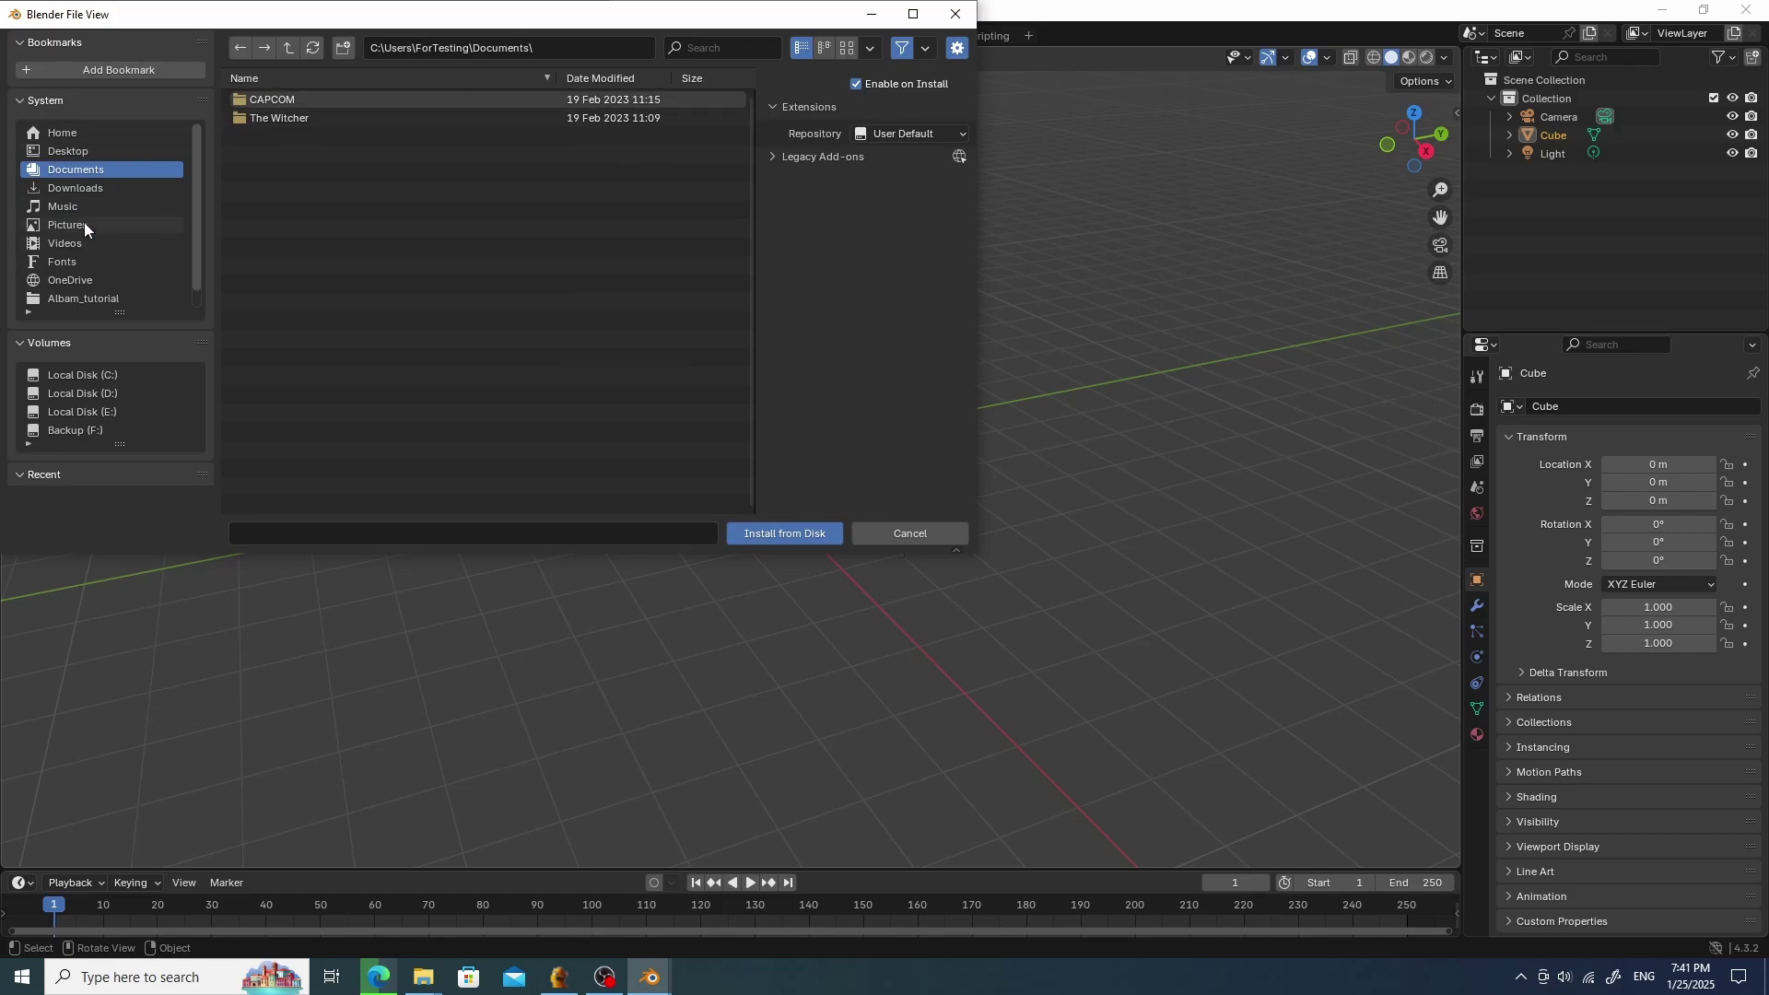
Install albam-0.4.dev12.zip from the Downloads folder and close Preferences.
left_click(74, 188)
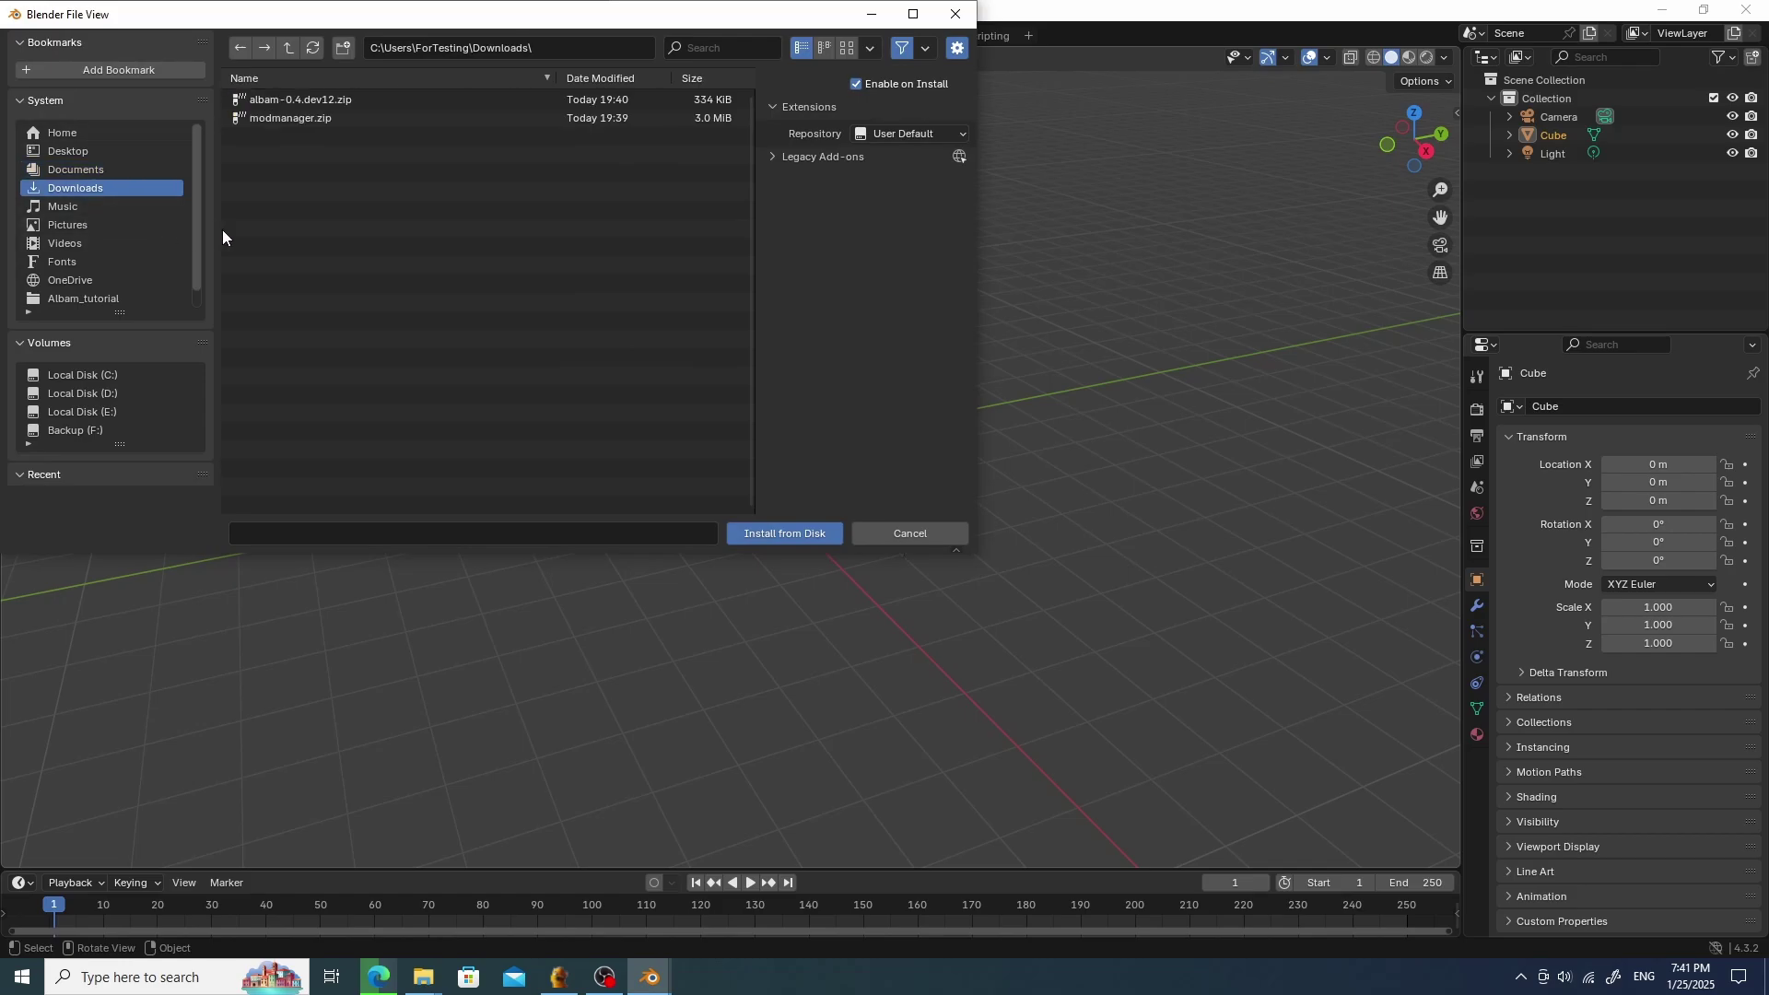
double_click(337, 104)
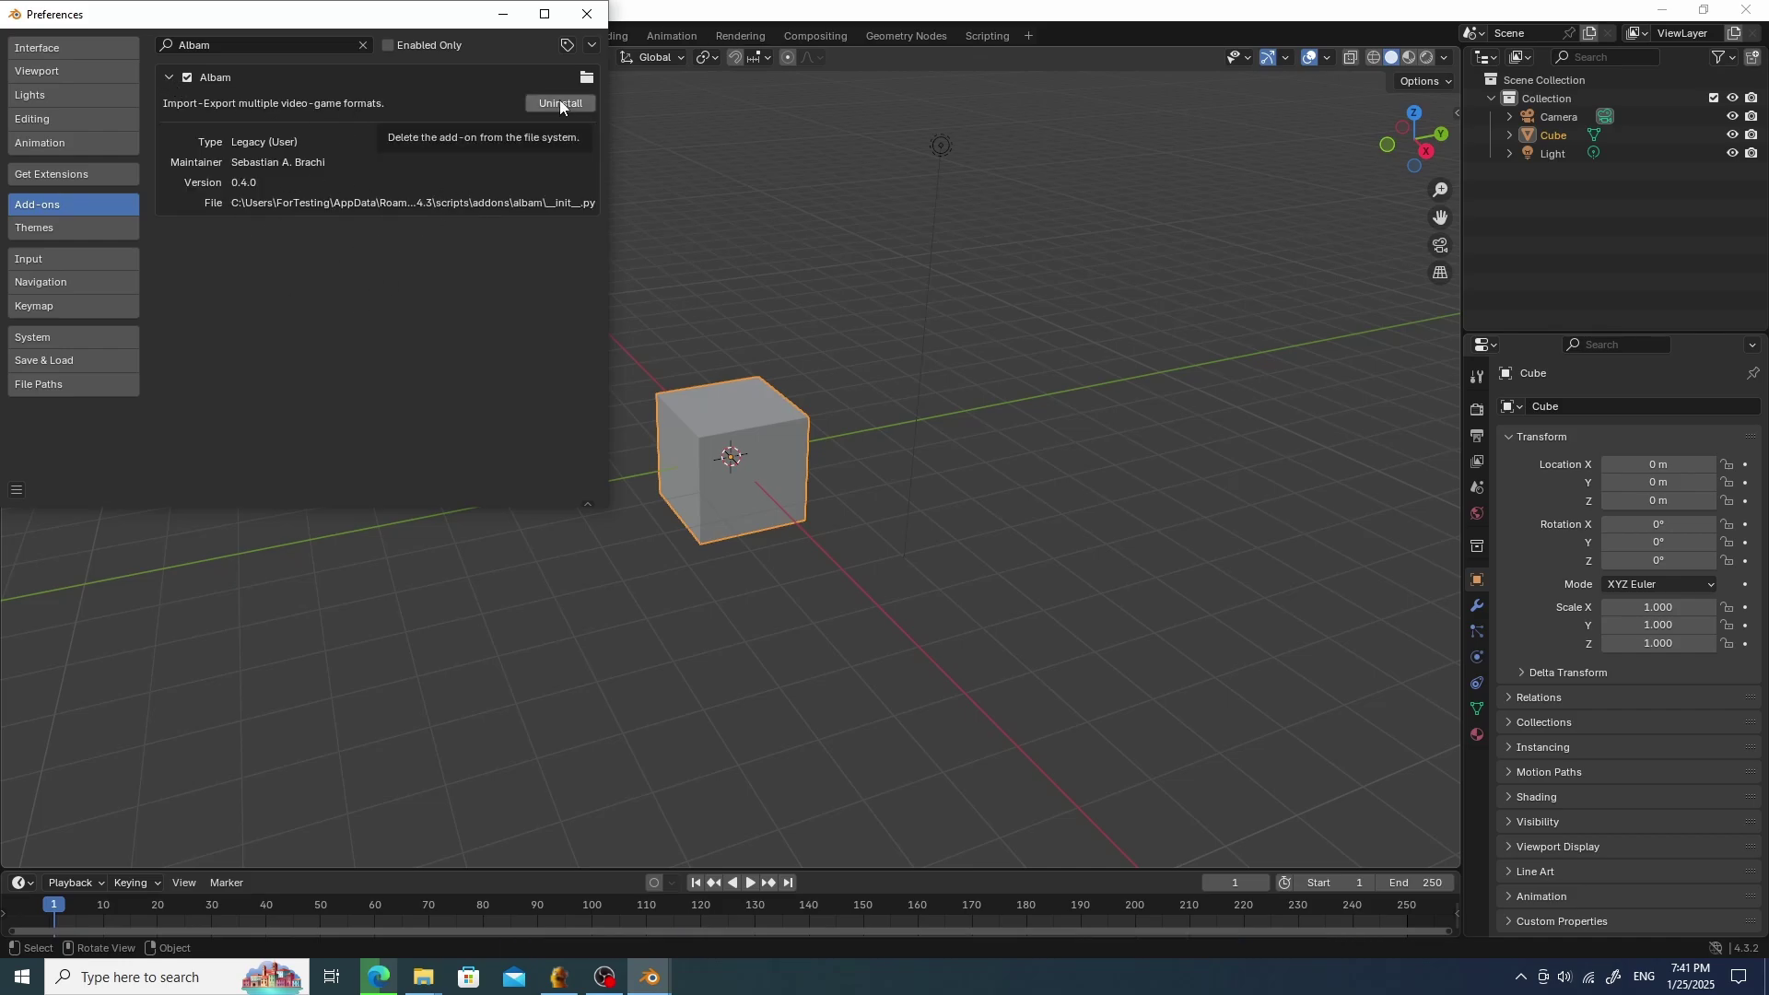
left_click(587, 14)
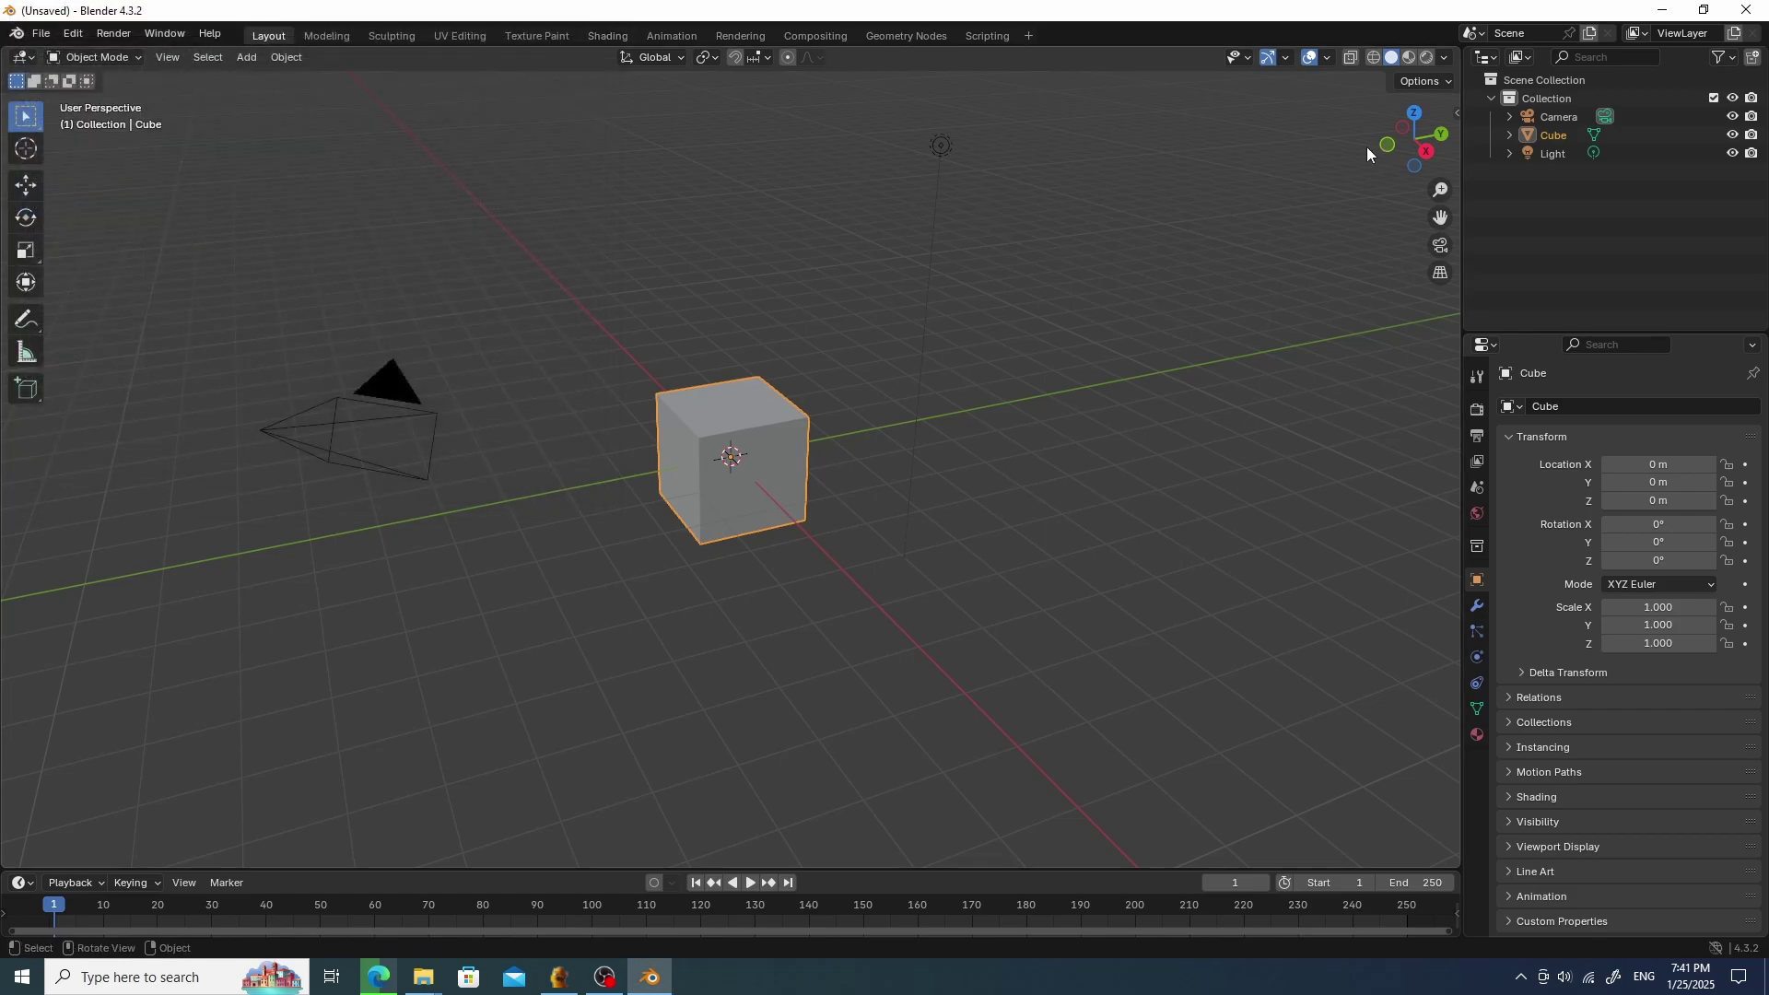
Open the Albam sidebar tab, widen it, and toggle the Tools and Export sections.
left_click(1458, 113)
left_click(1451, 263)
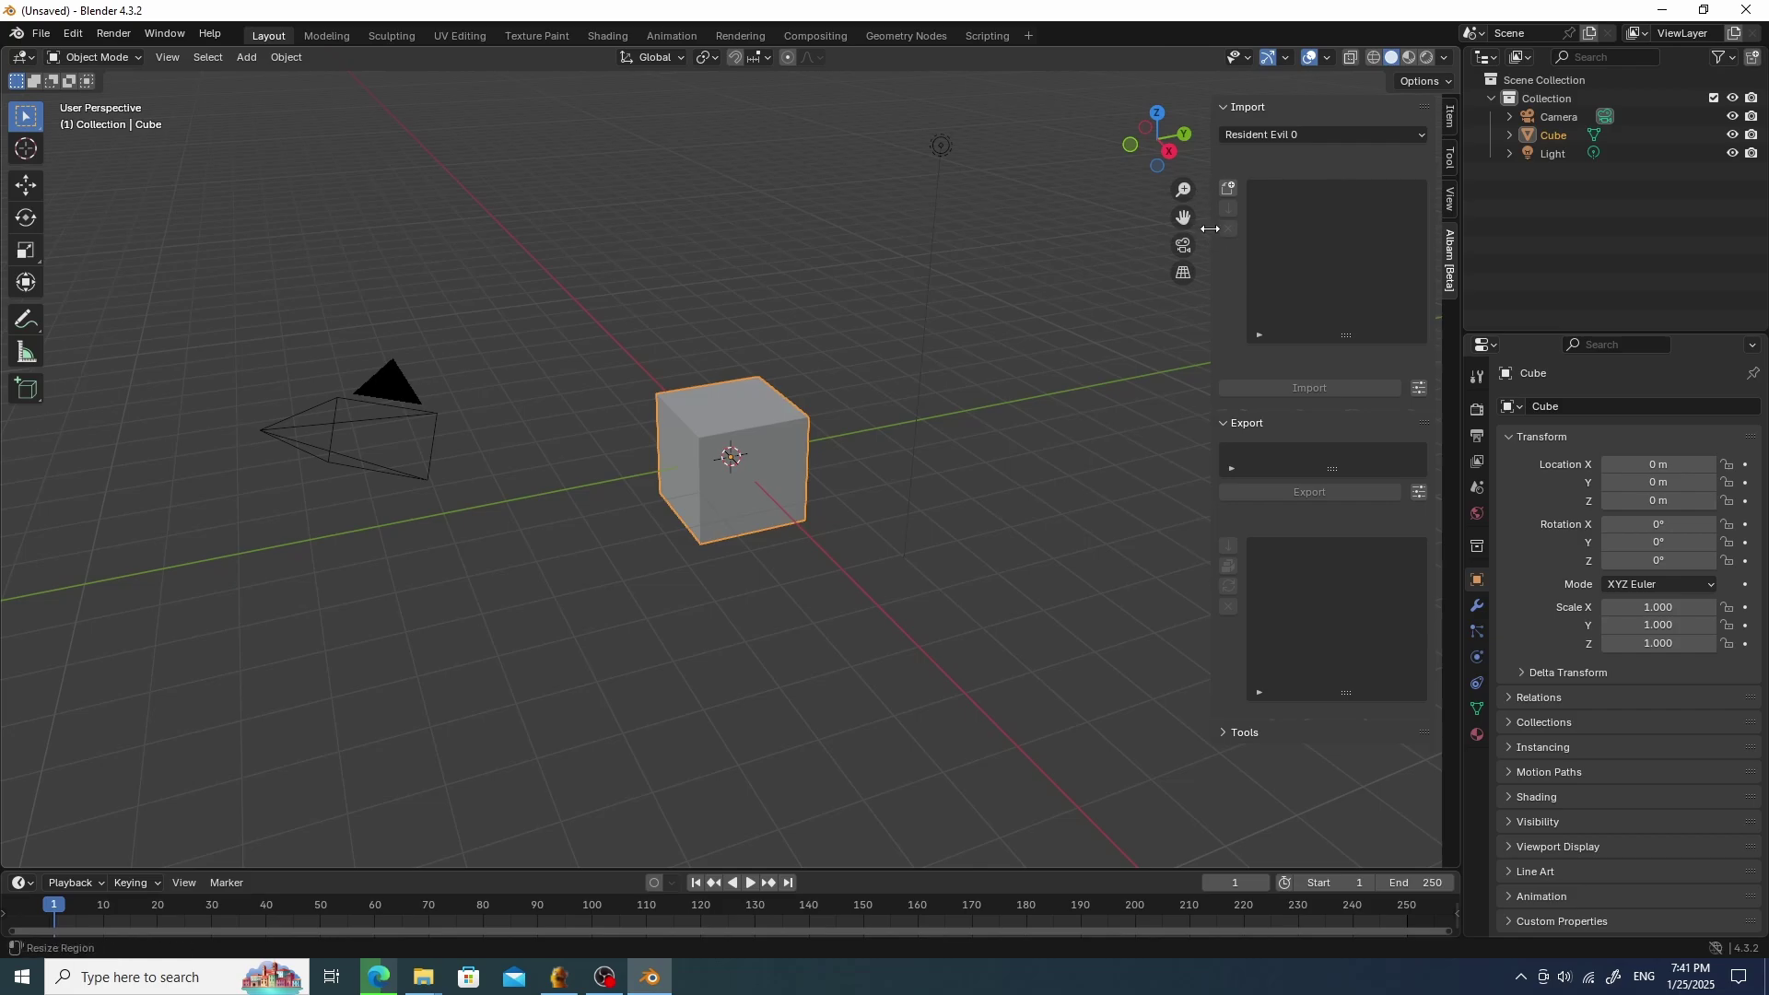
left_click_drag(1213, 230, 1153, 226)
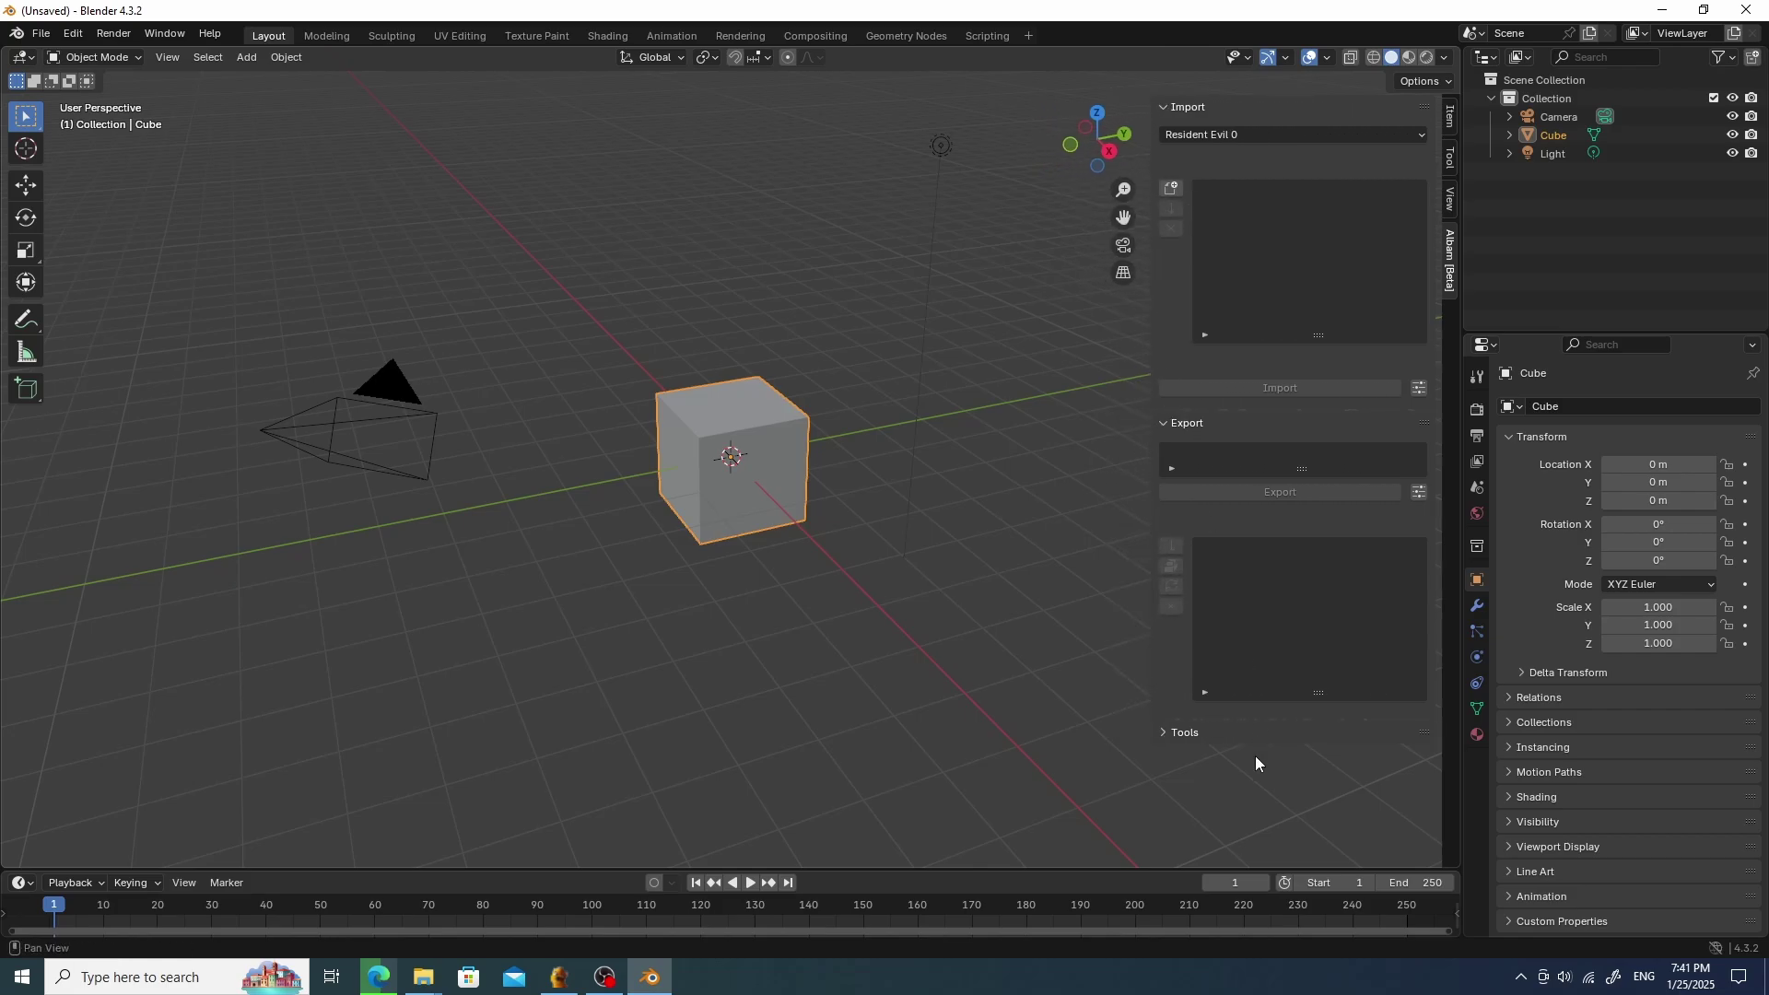
left_click(1207, 737)
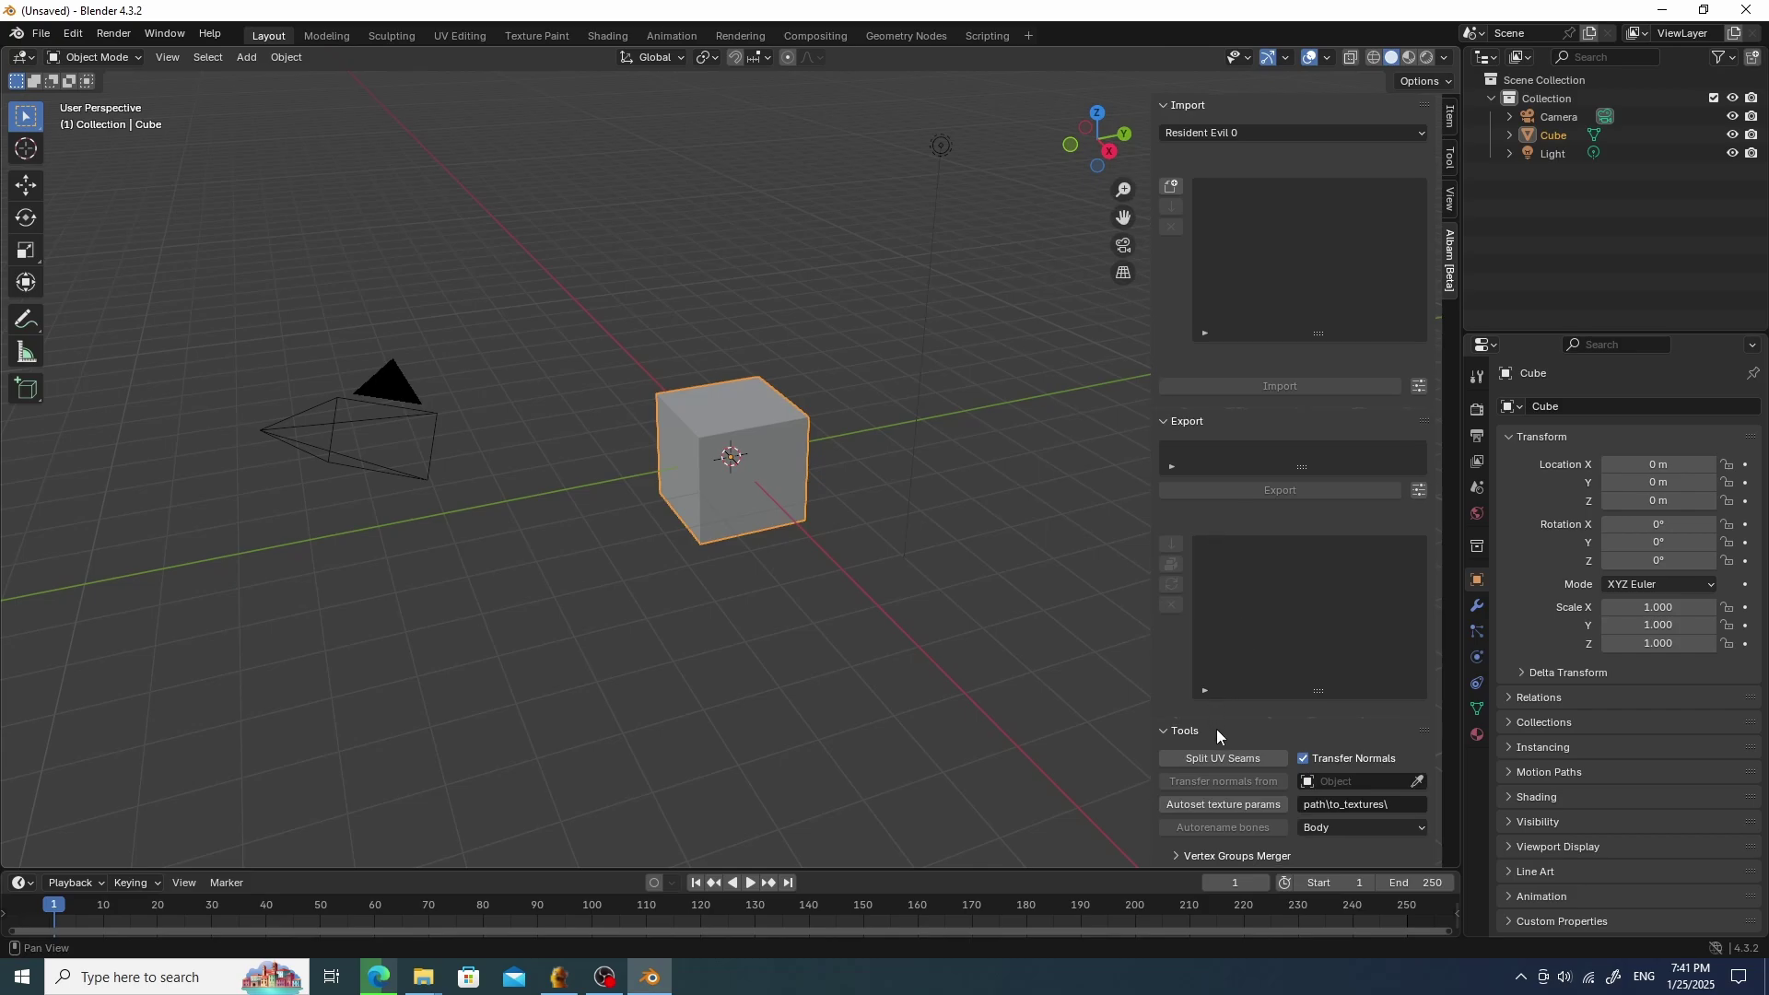
left_click(1217, 731)
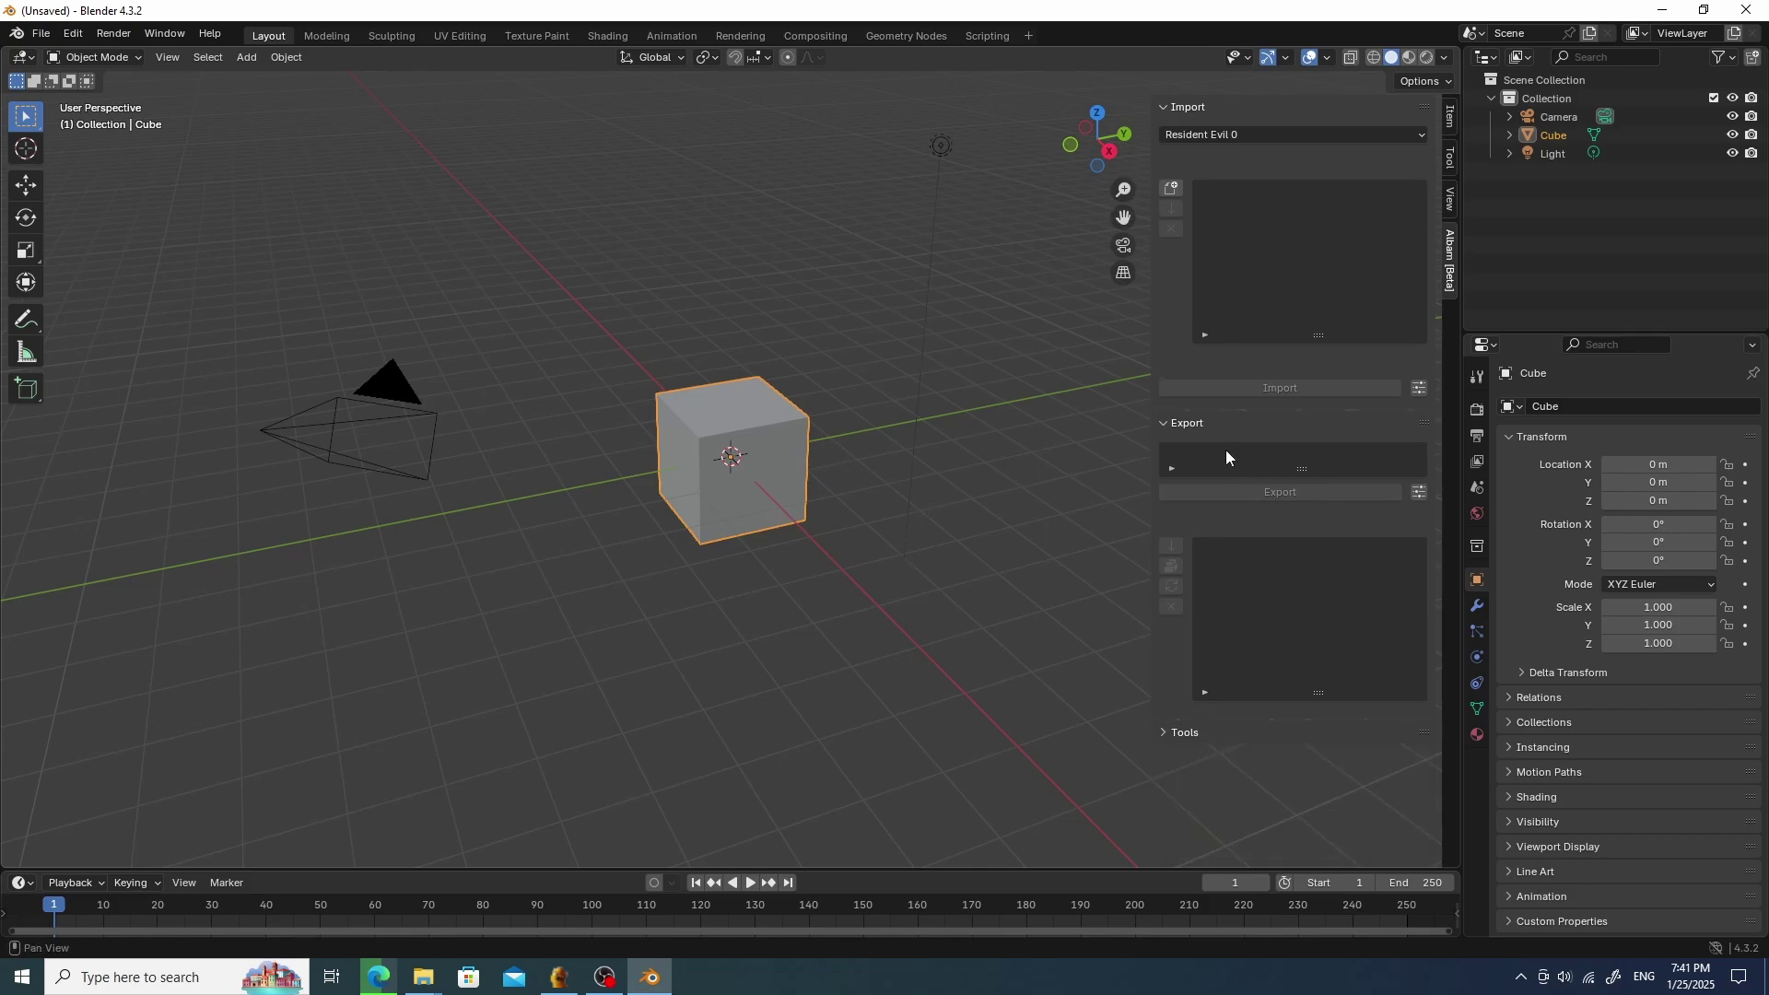
left_click(1165, 425)
left_click(1172, 419)
Select all and delete the camera, cube and light, then choose Resident Evil 5 as the importer's game.
key("a")
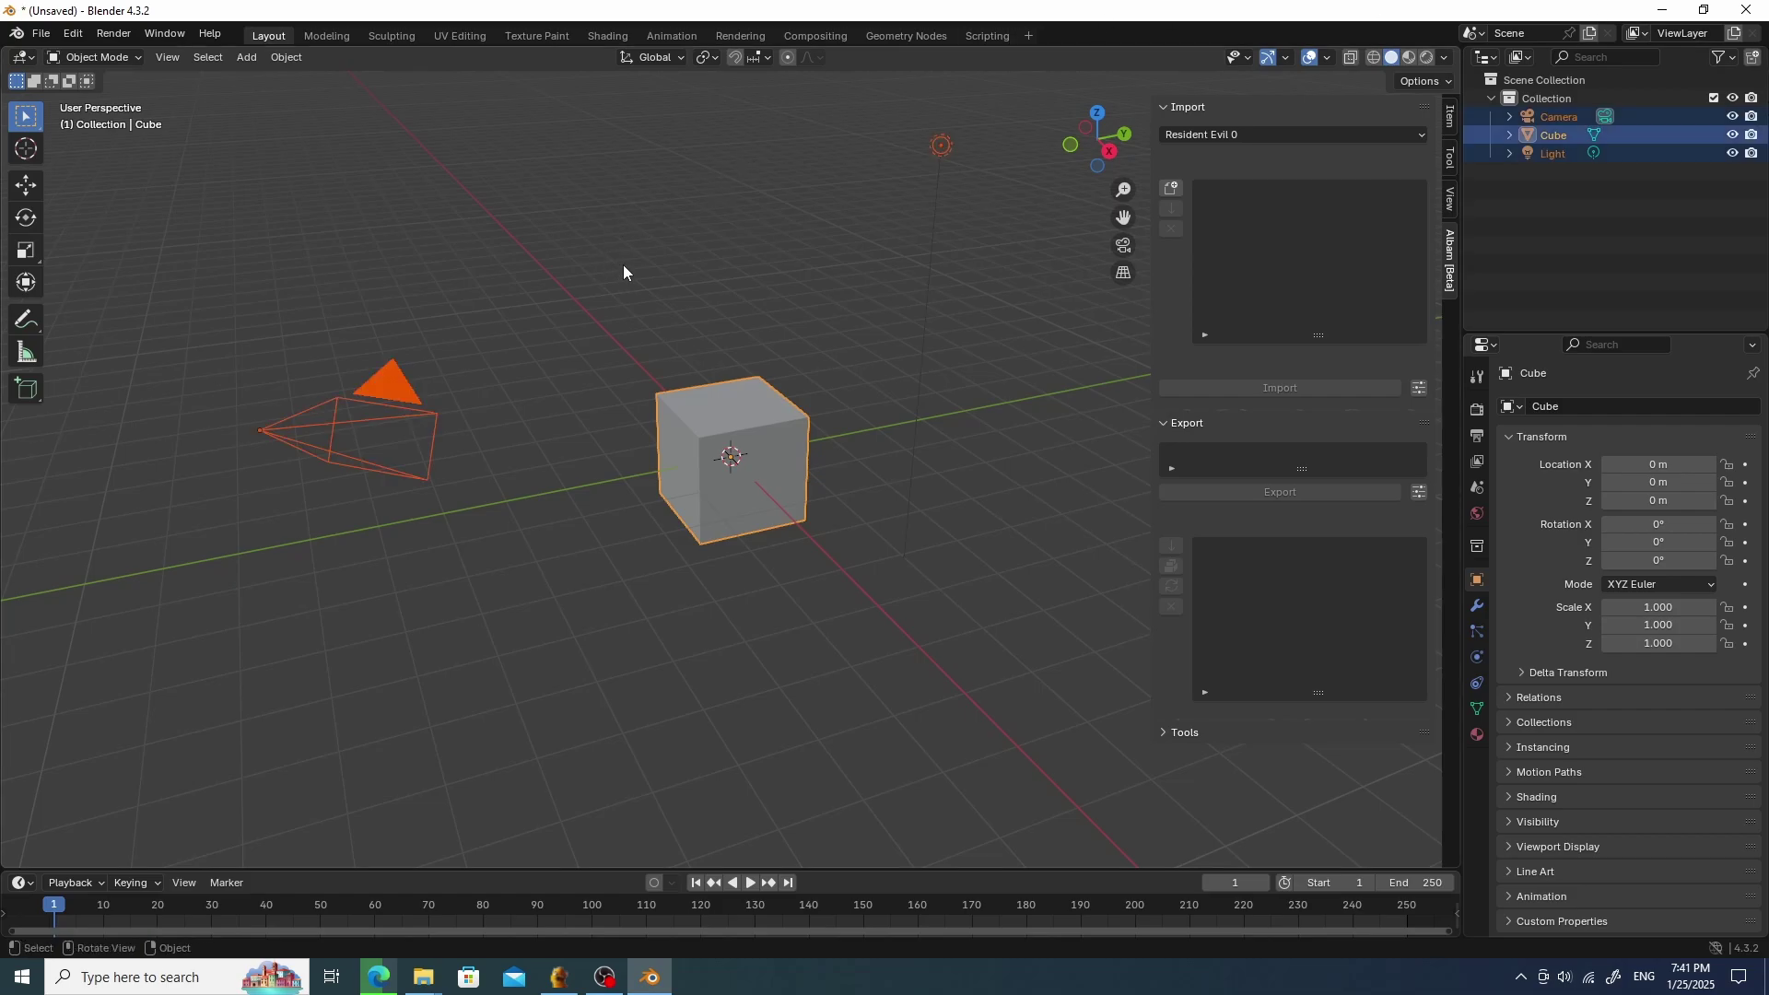
key("x")
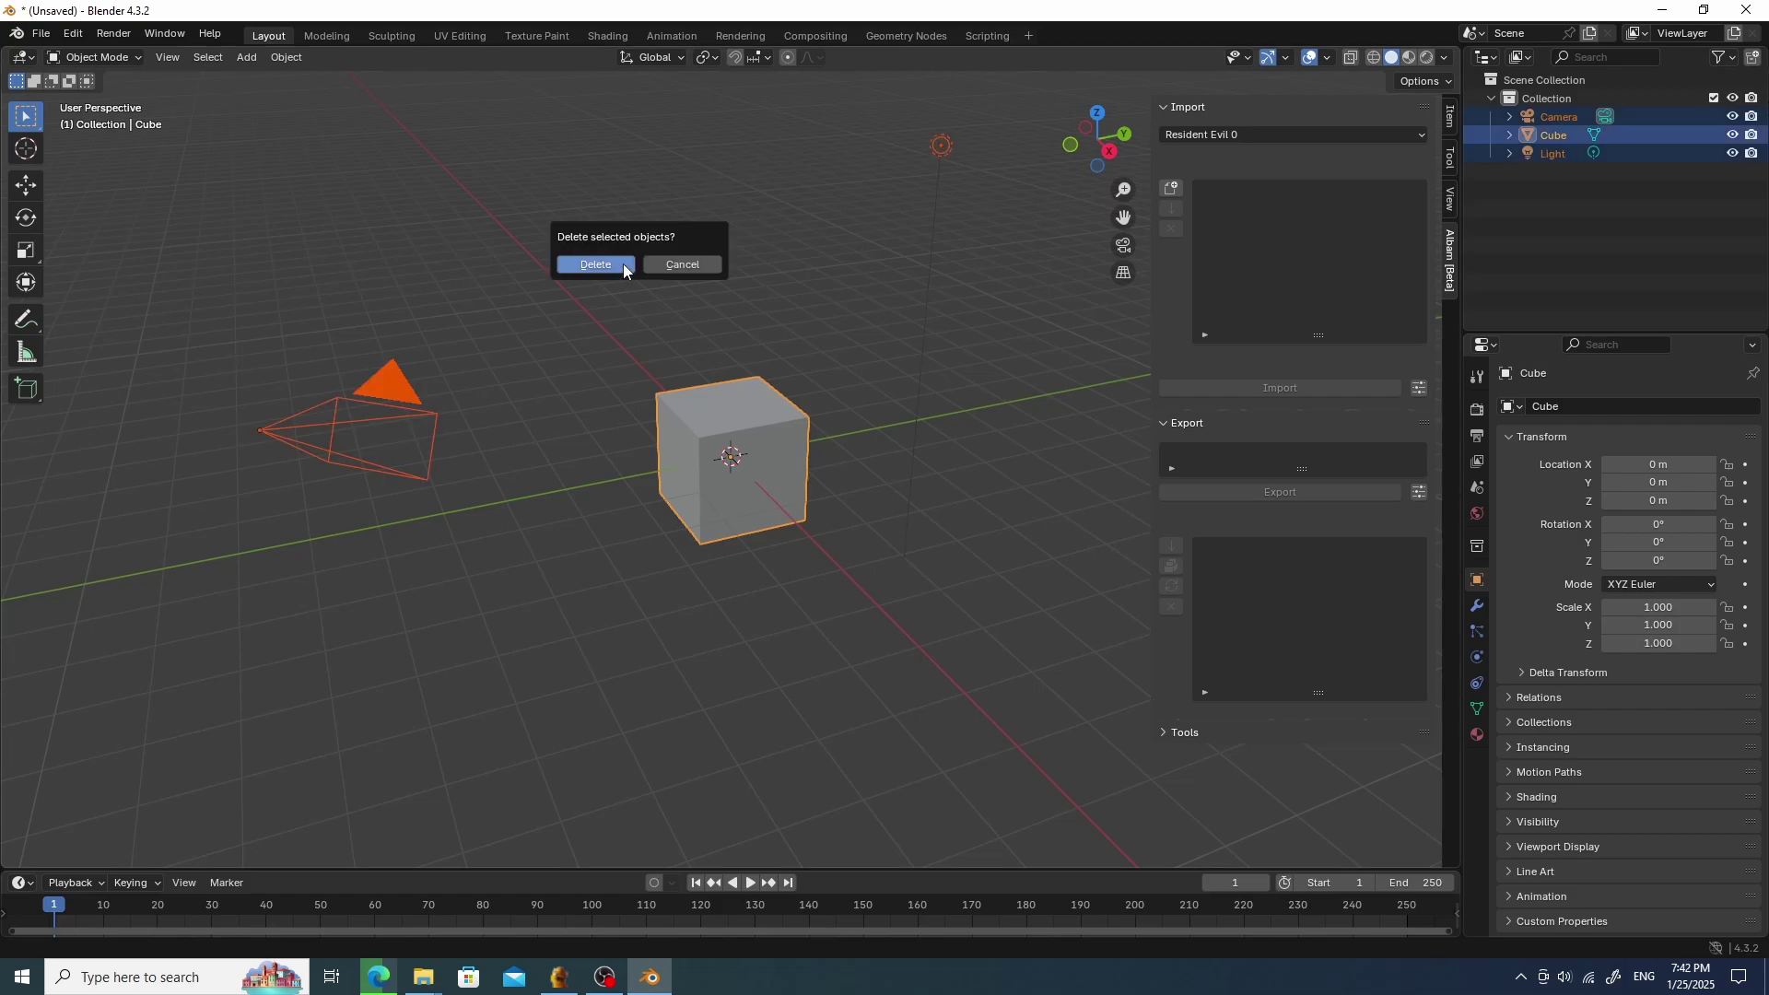
left_click(612, 262)
left_click(1395, 133)
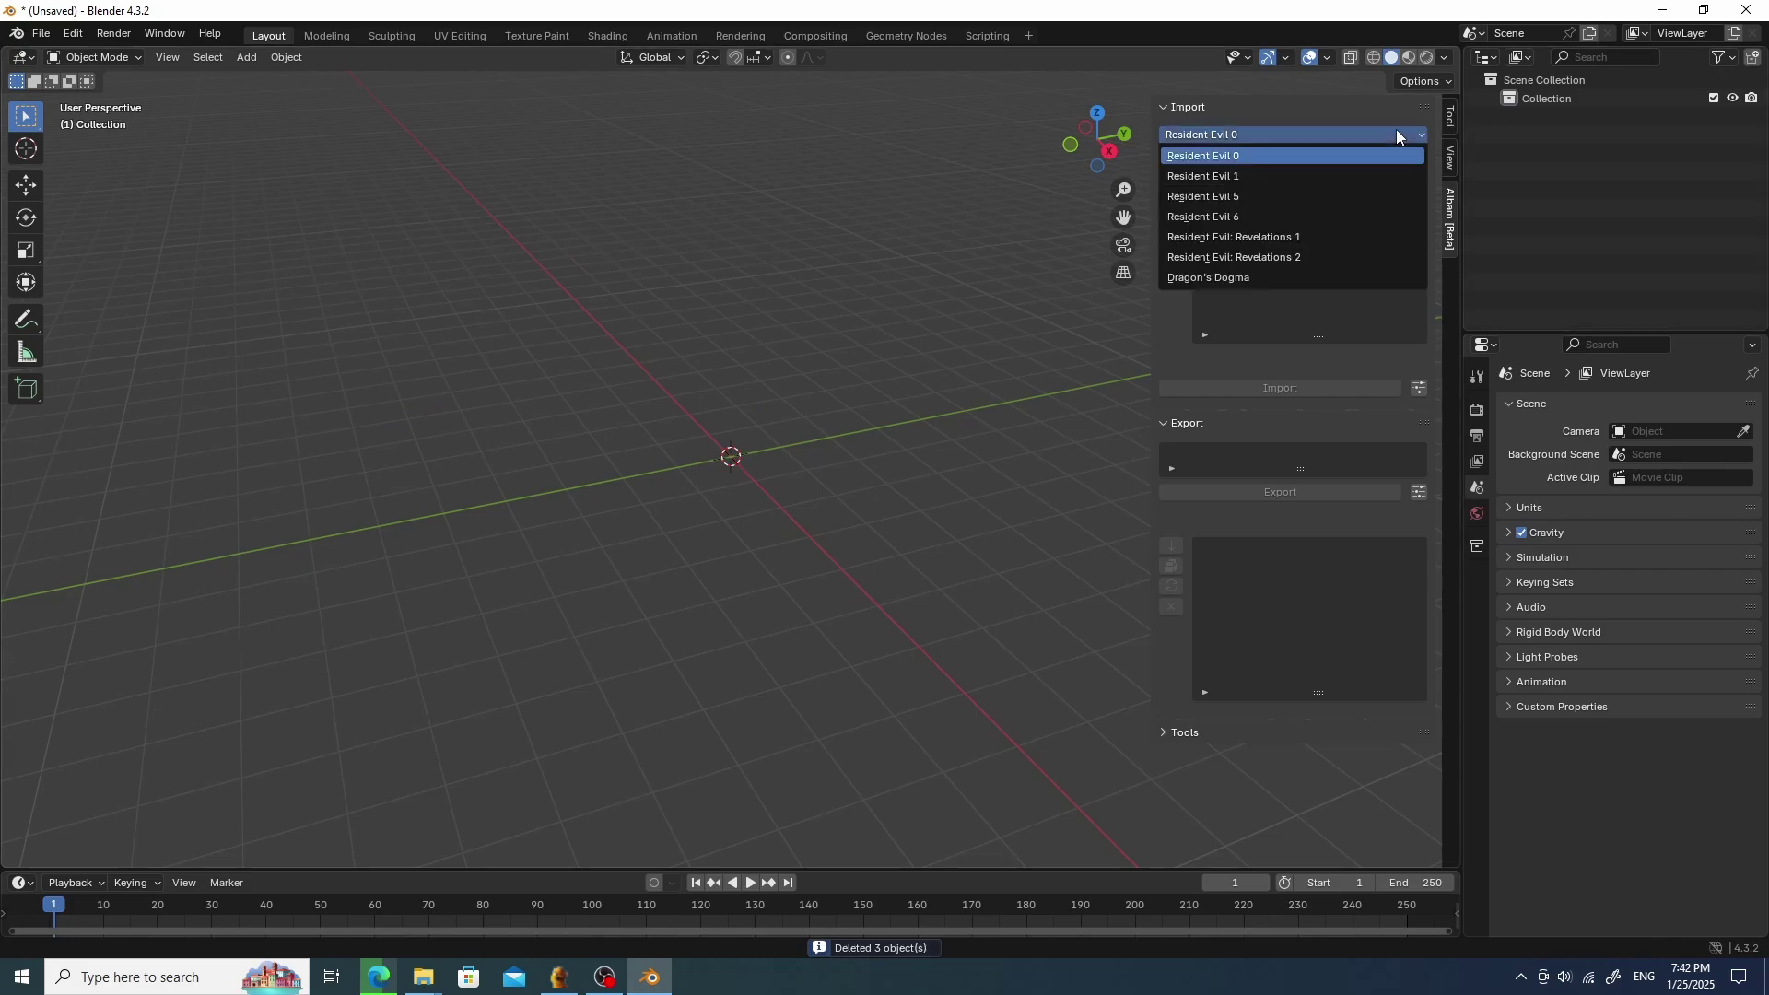
left_click(1295, 197)
In the add-files browser, go to C:\Program Files (x86)\Steam\steamapps.
left_click(1172, 188)
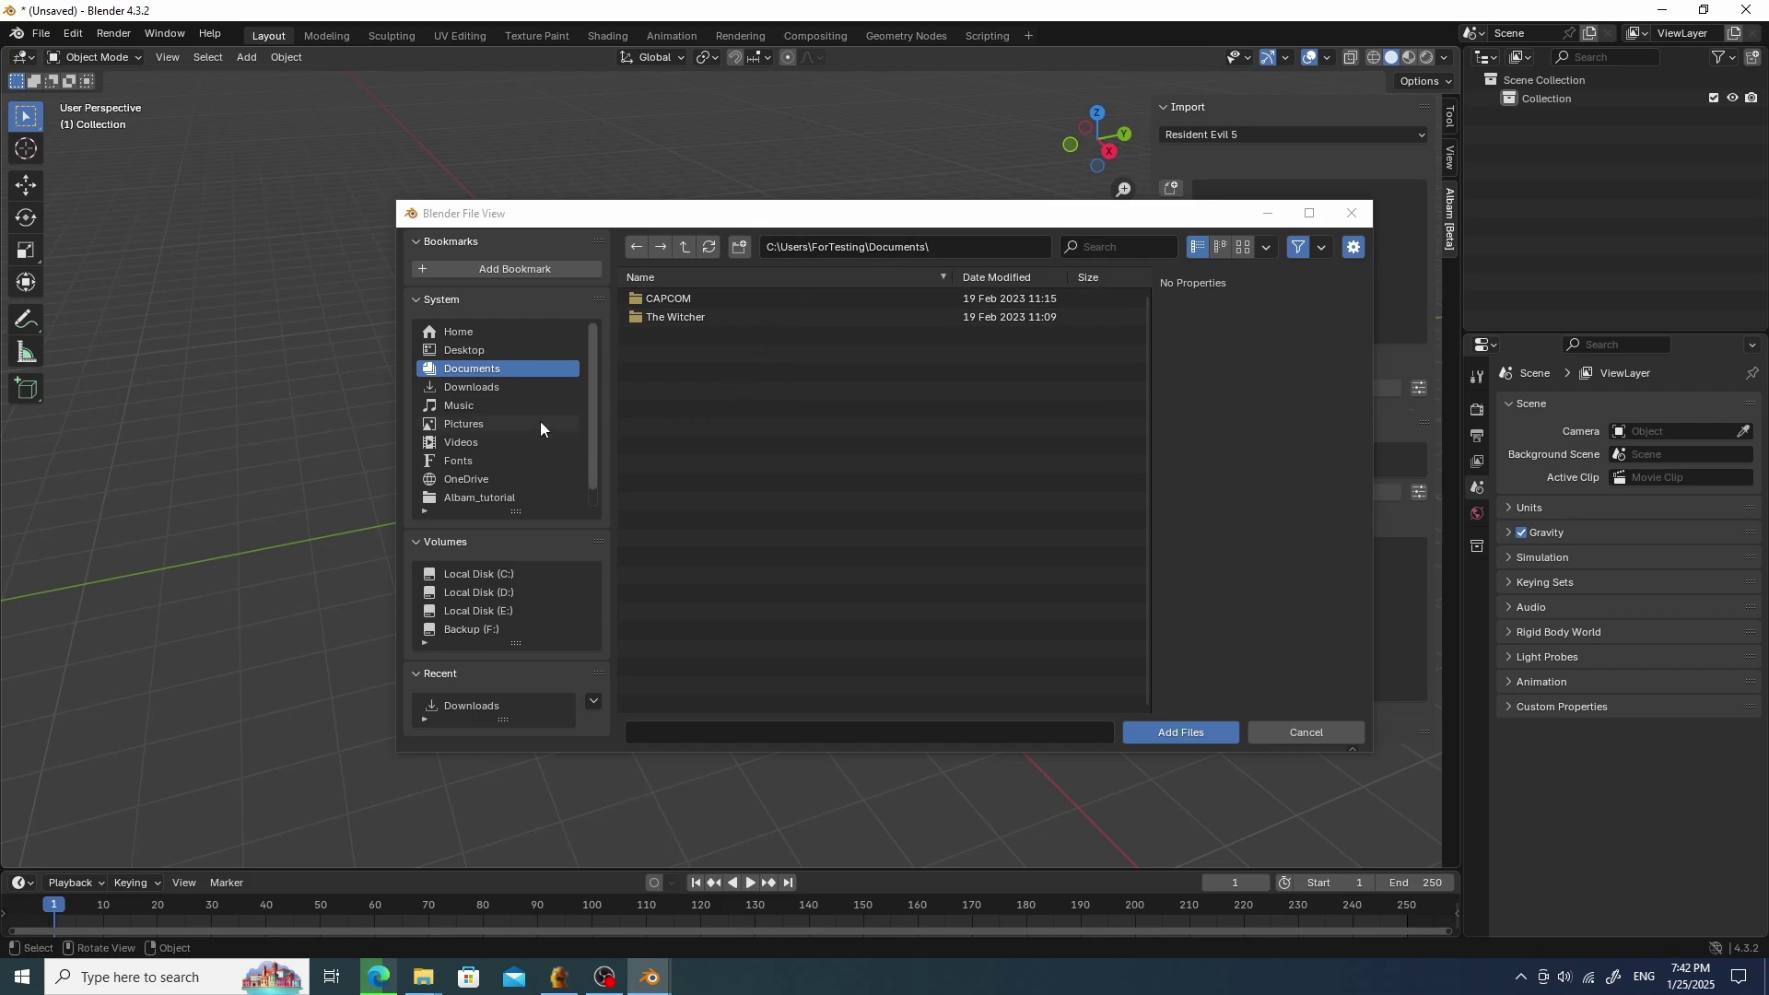
scroll(540, 422, "down", 1)
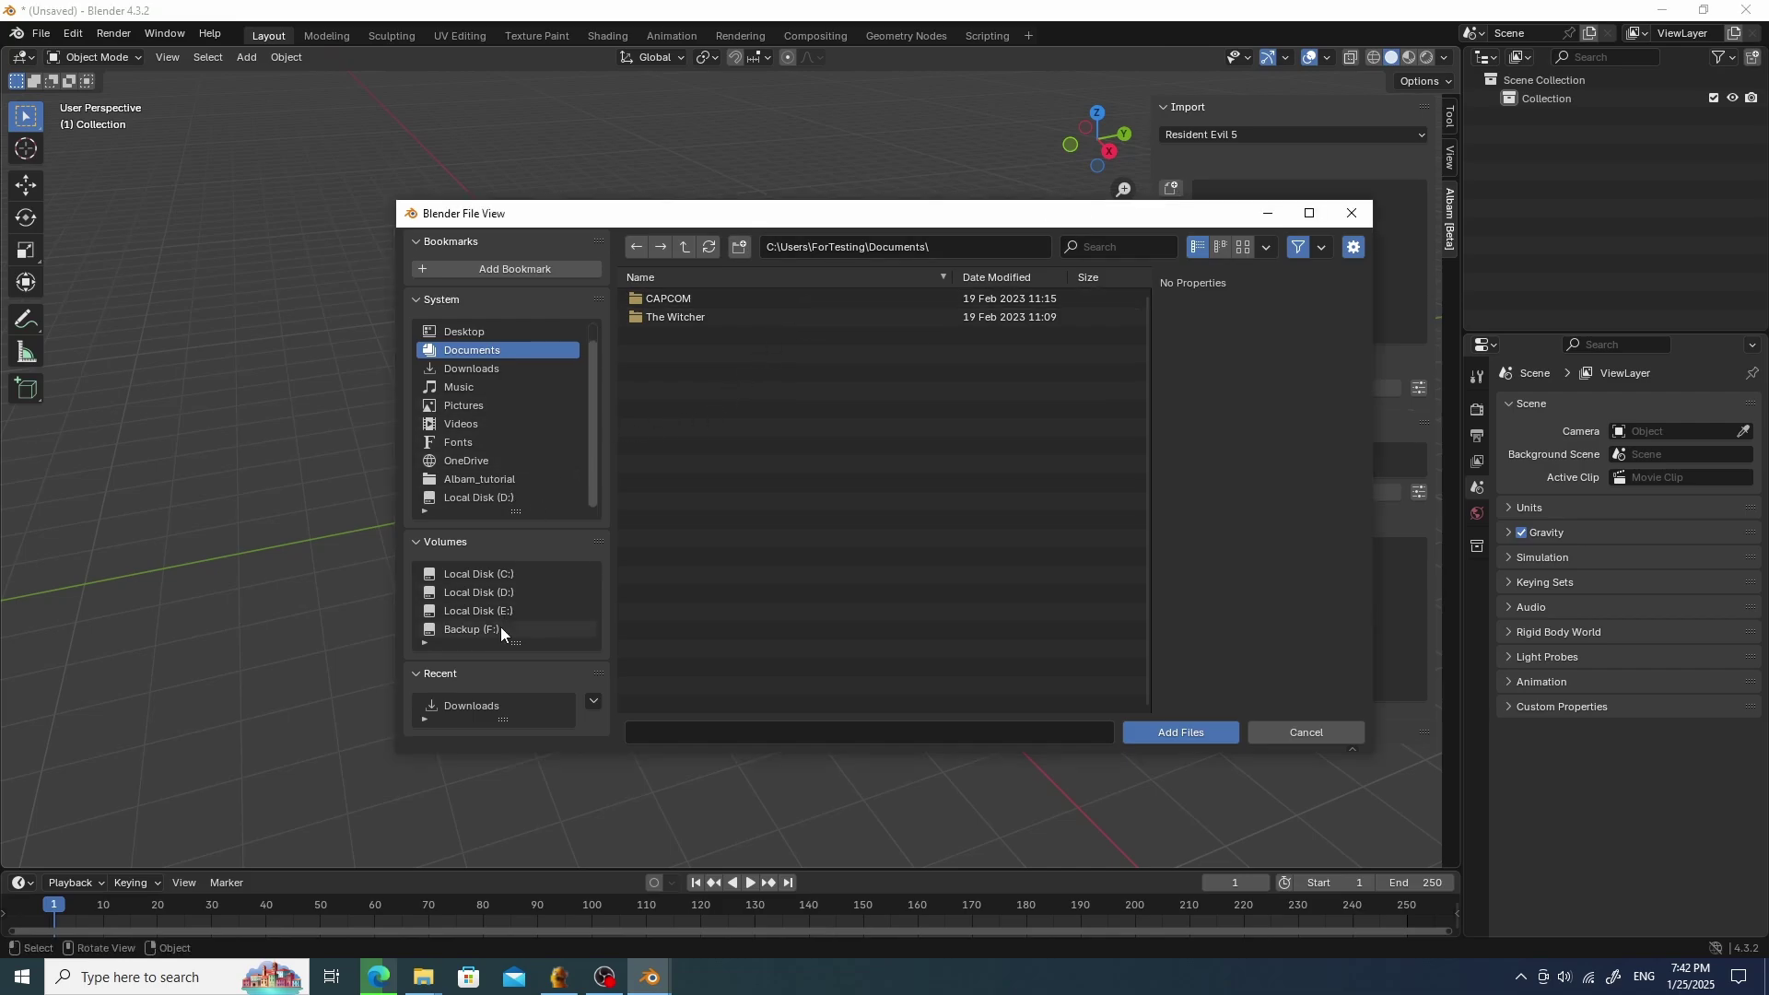
left_click(505, 573)
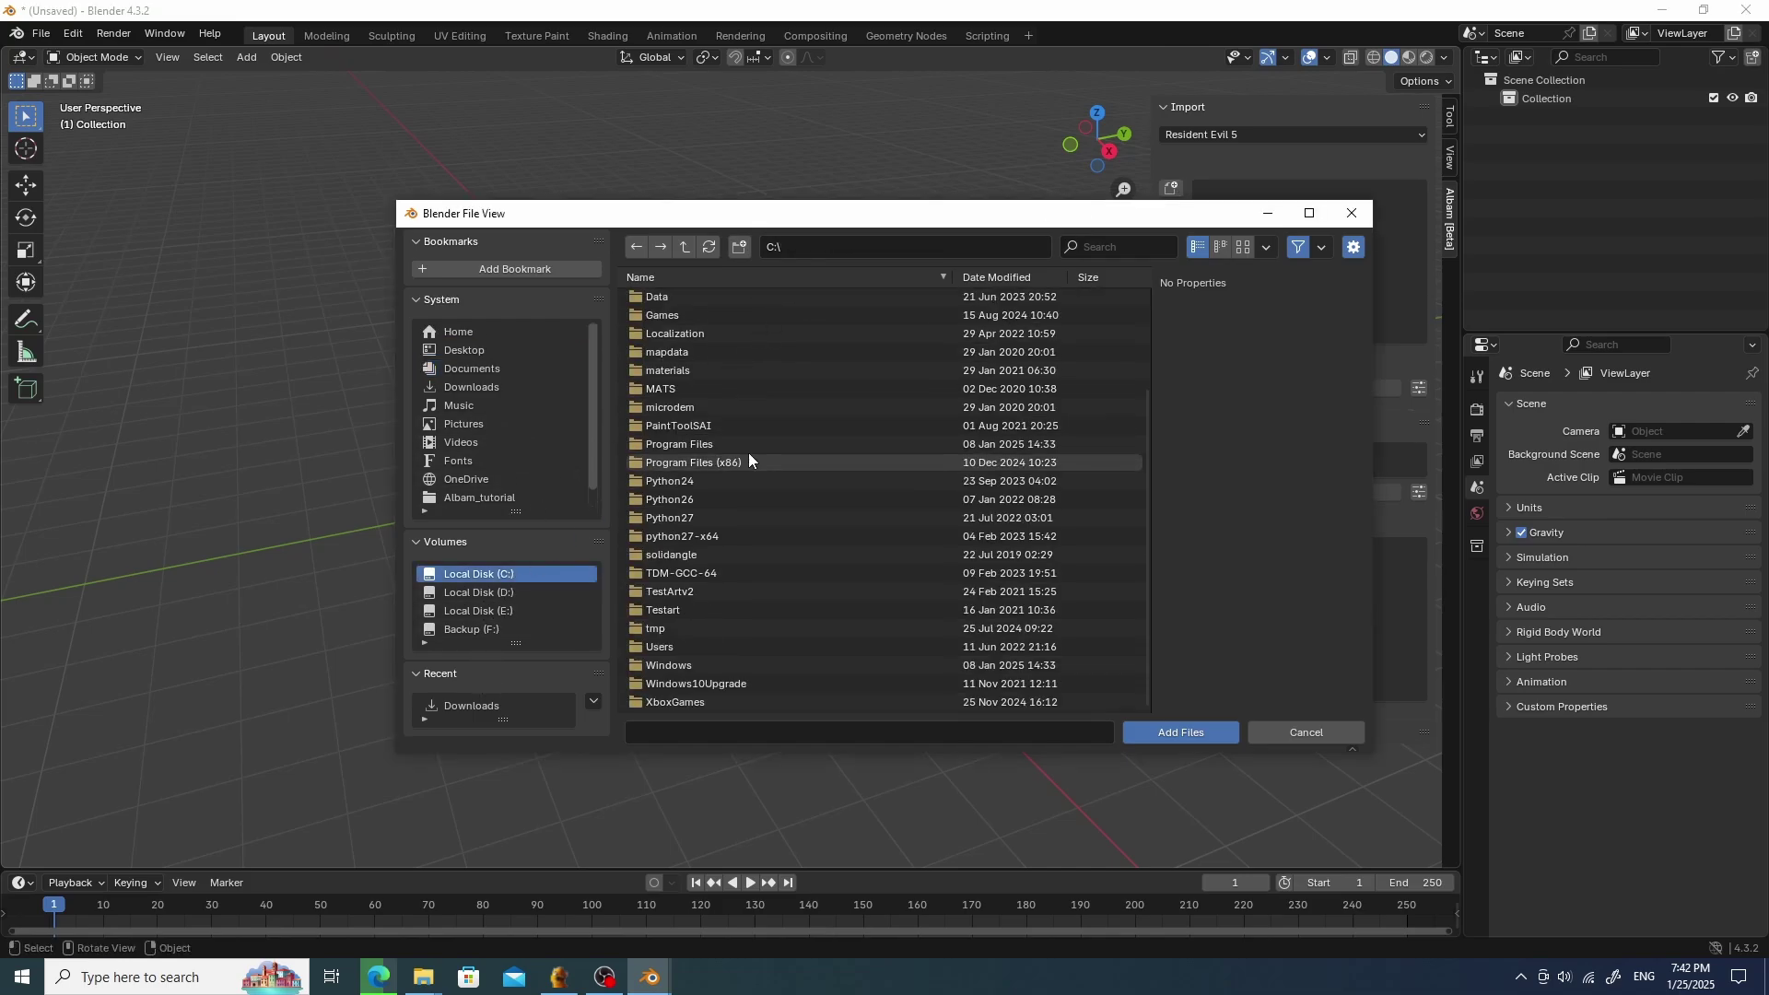
left_click(748, 461)
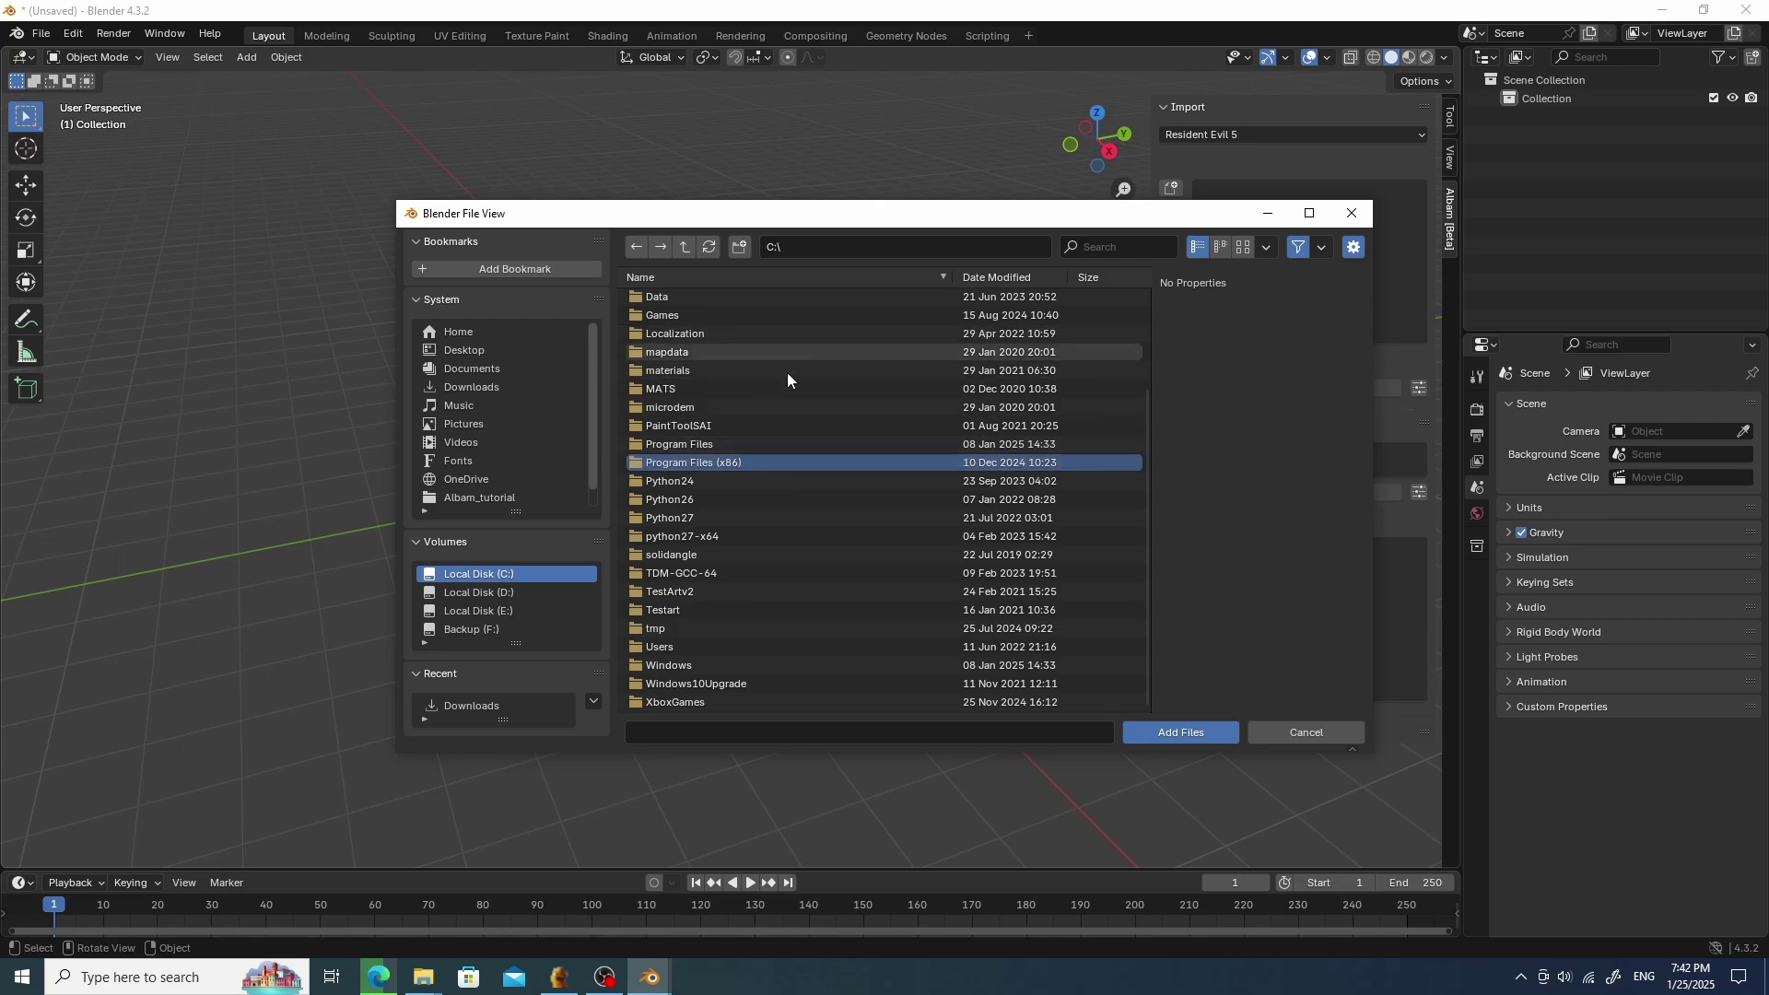
double_click(720, 461)
scroll(761, 461, "down", 5)
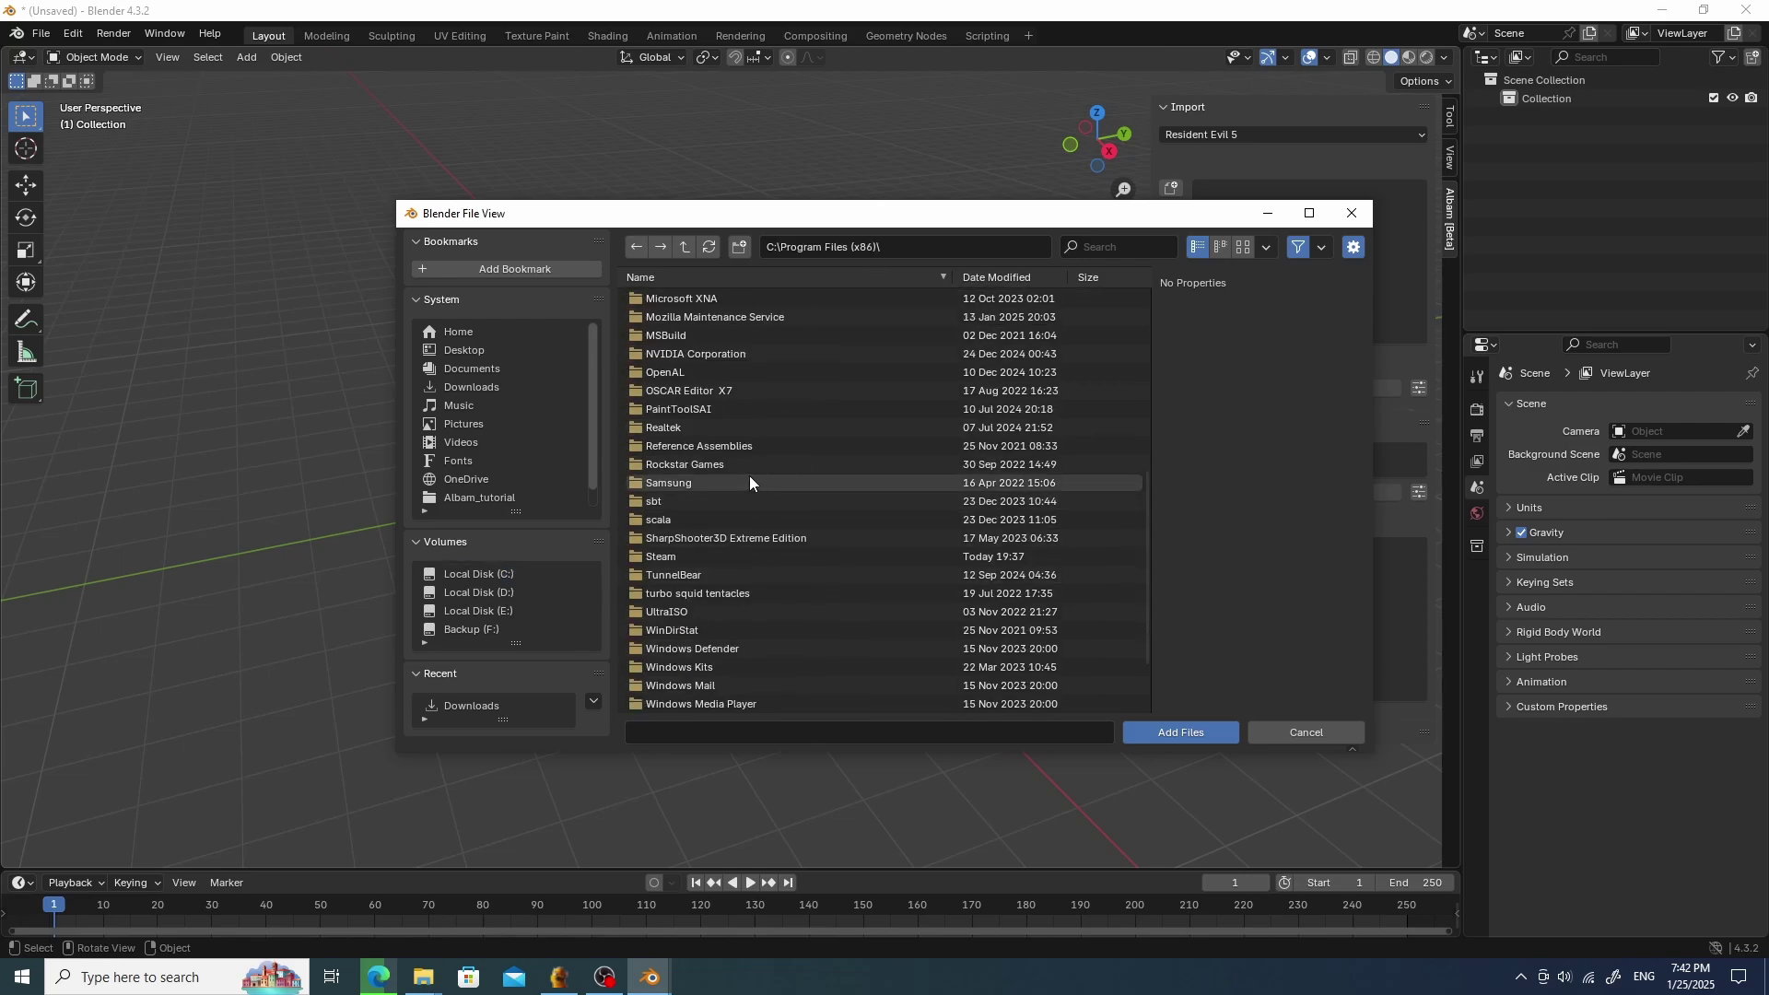
scroll(737, 456, "up", 1)
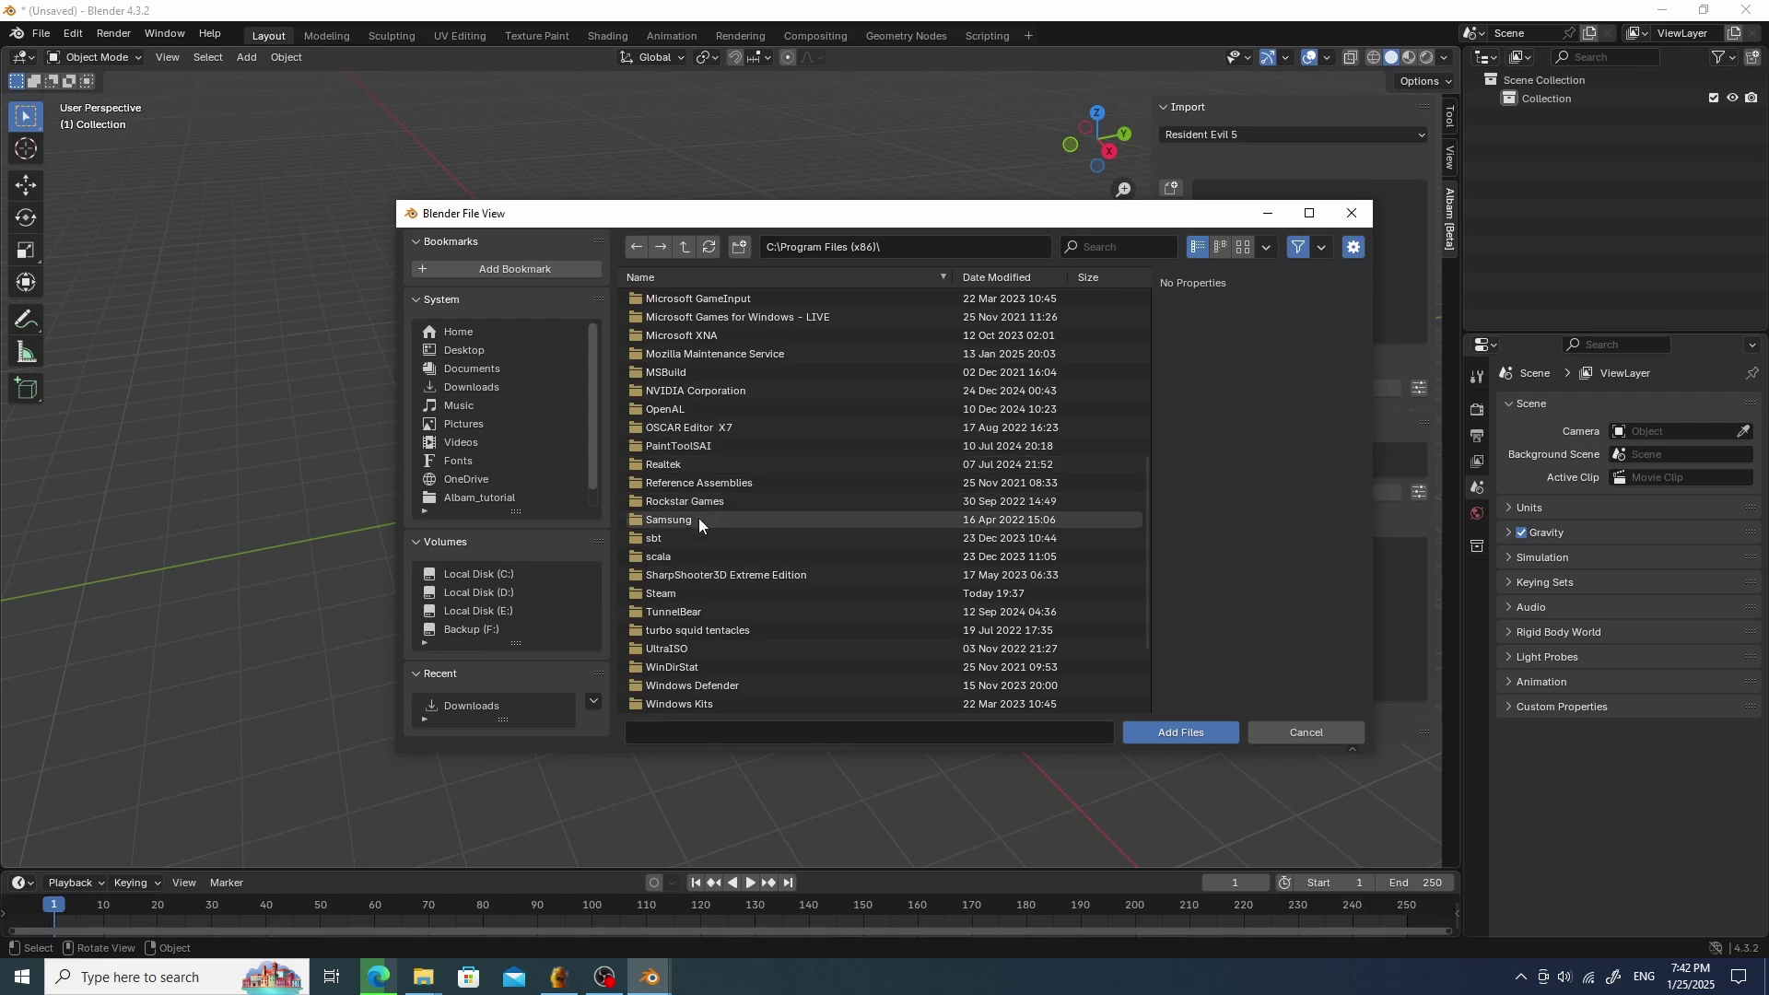
double_click(683, 591)
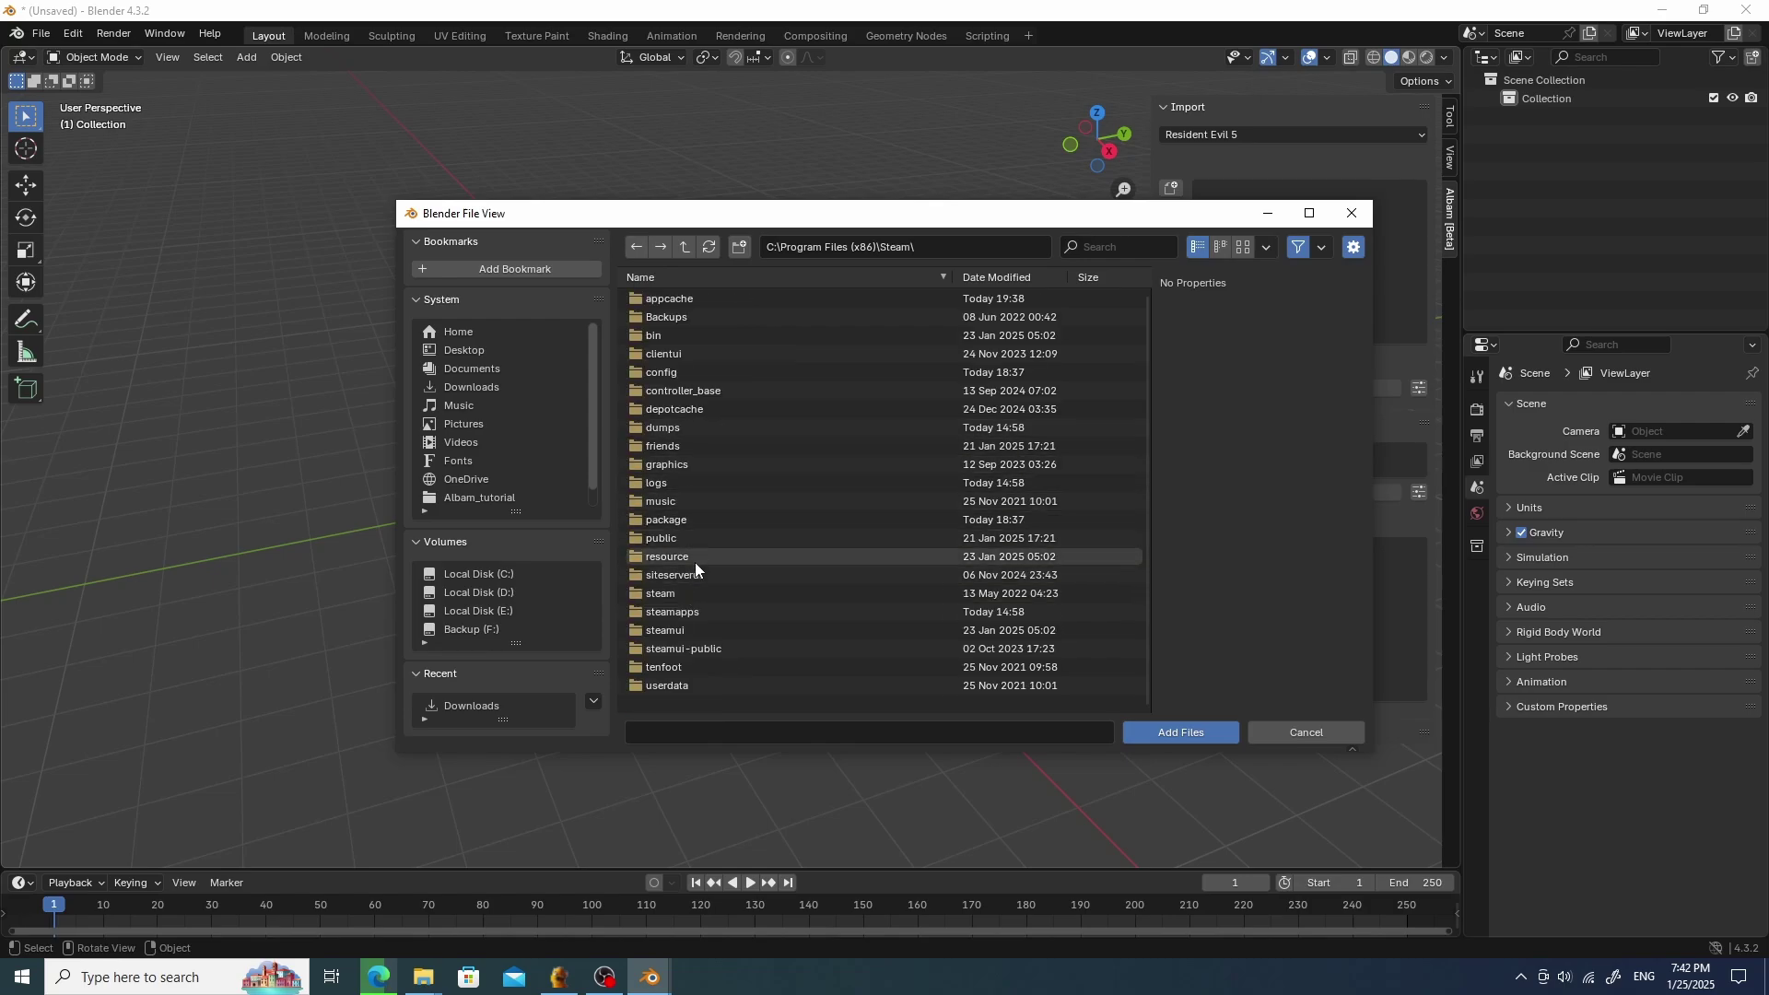
left_click(692, 610)
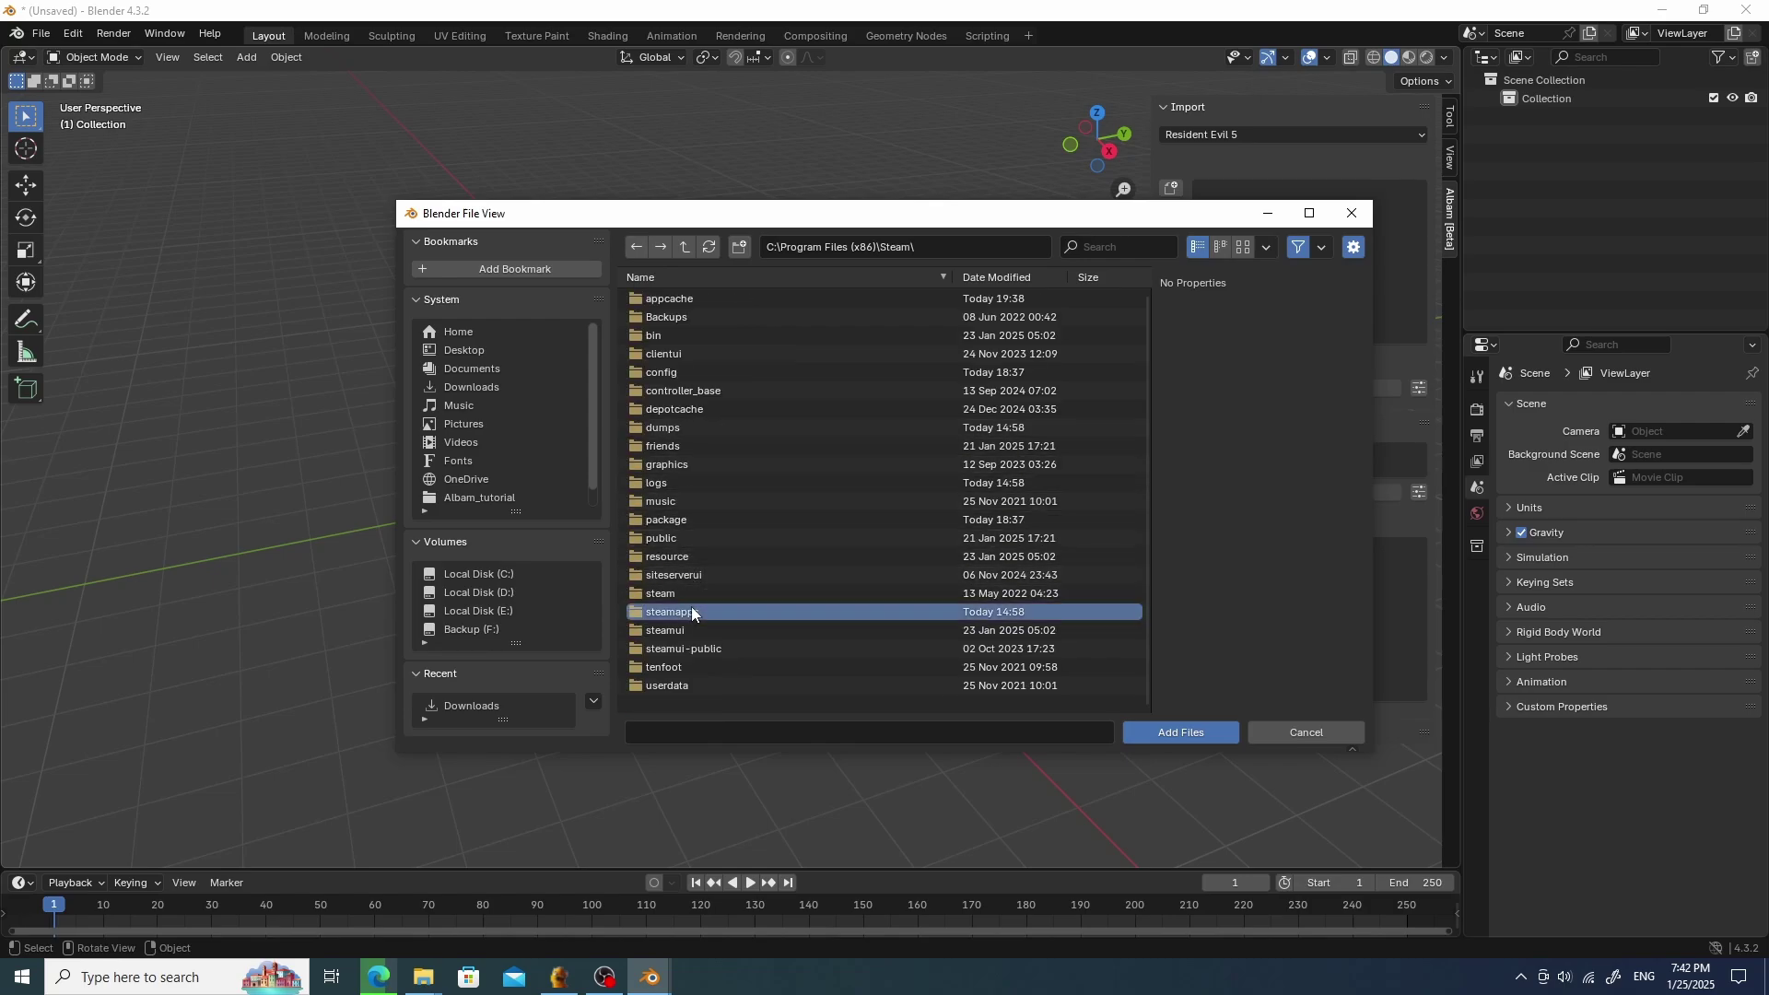
double_click(692, 612)
Go into common\Resident Evil 5\nativePC_MT\Image\Archive, filter by 'chris', and load uPl00ChrisCos3.arc.
double_click(719, 300)
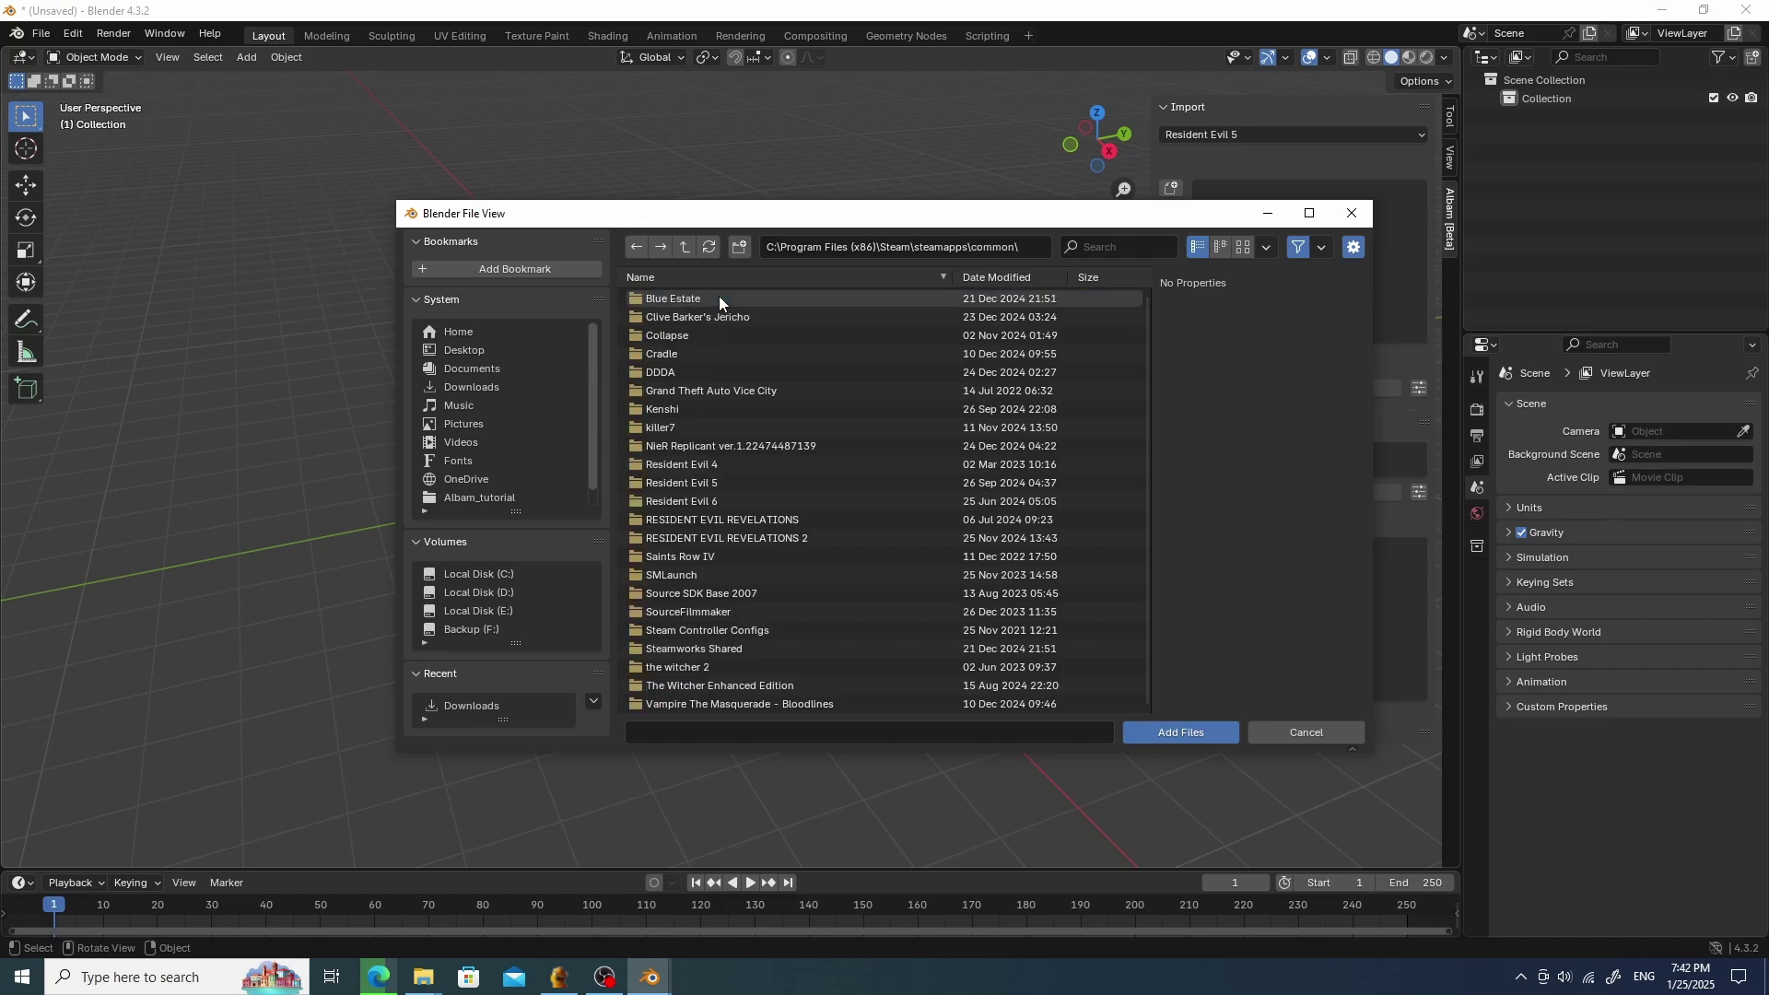
double_click(744, 483)
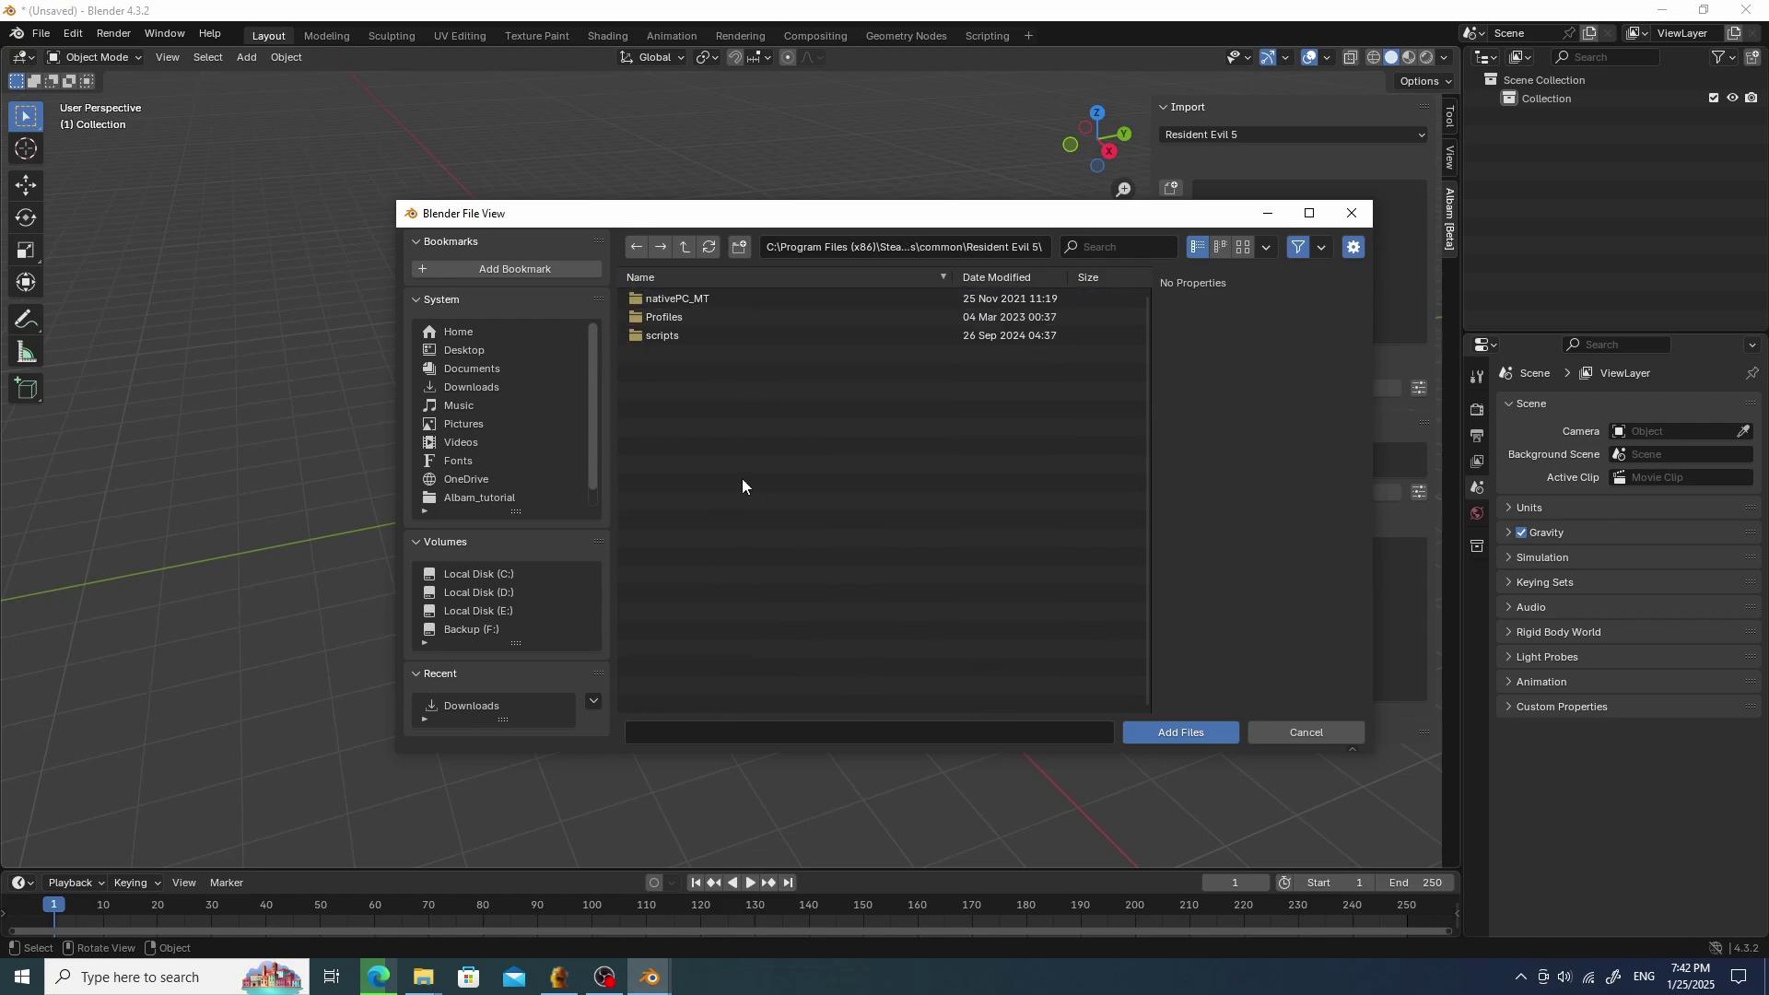
double_click(692, 300)
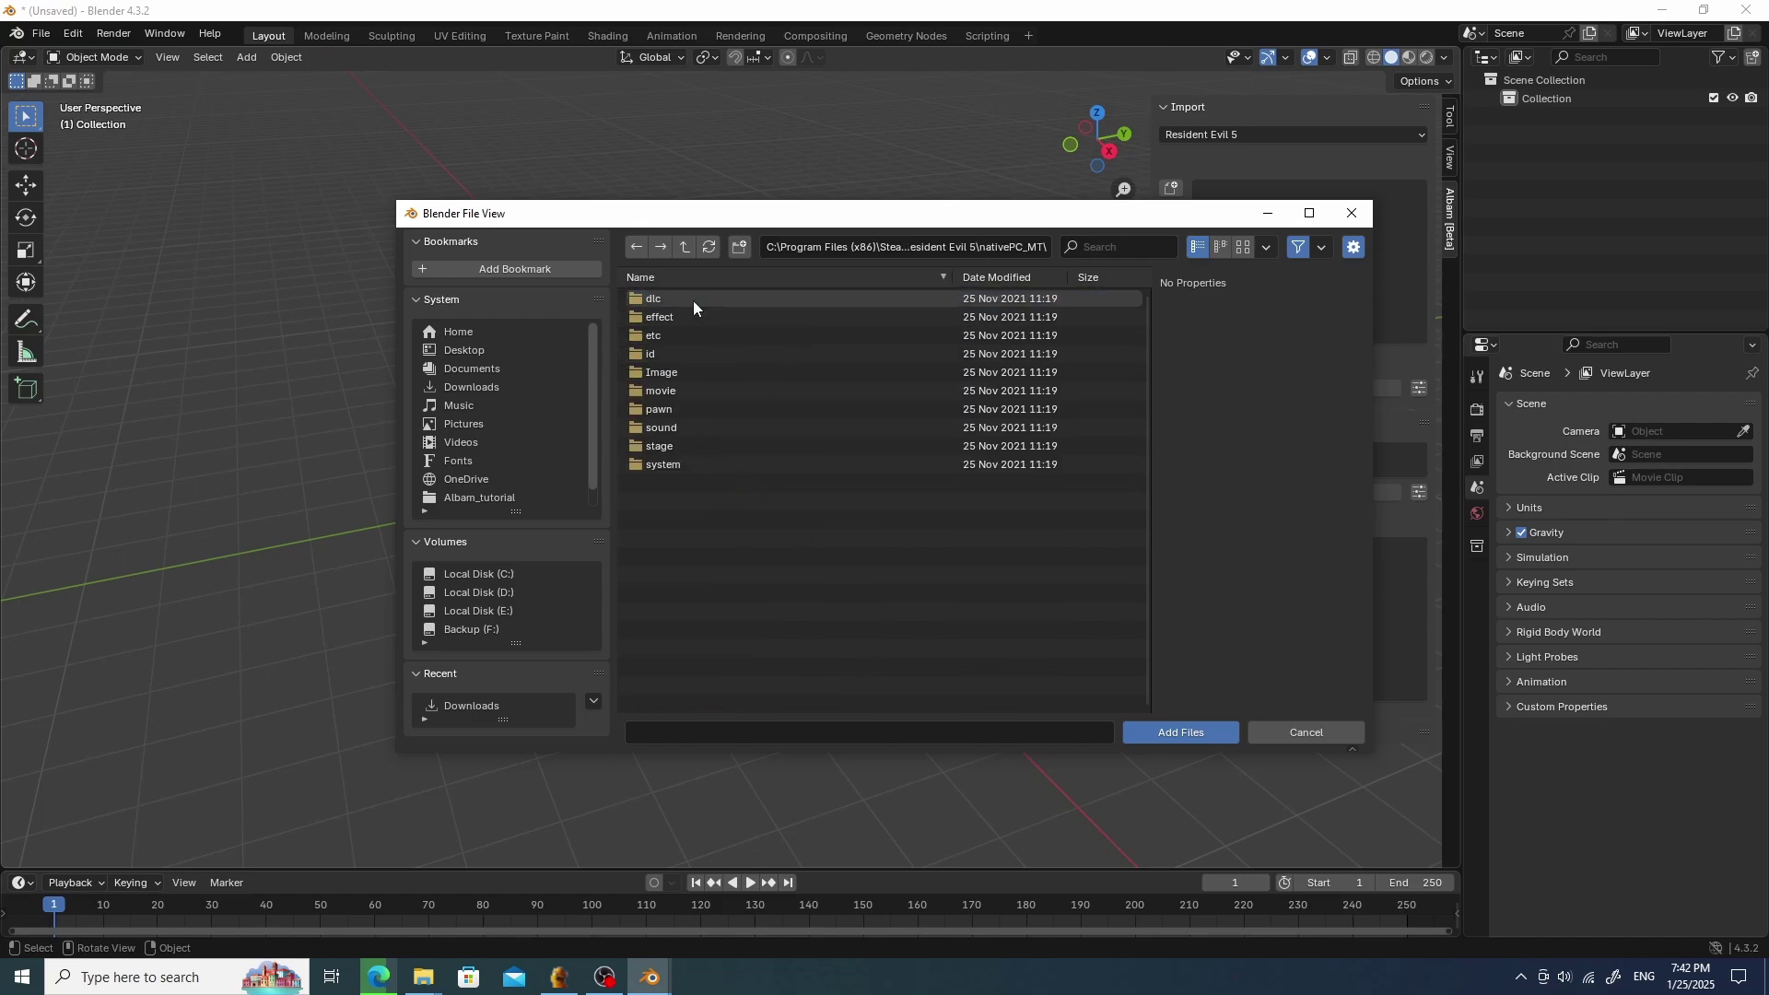
double_click(688, 376)
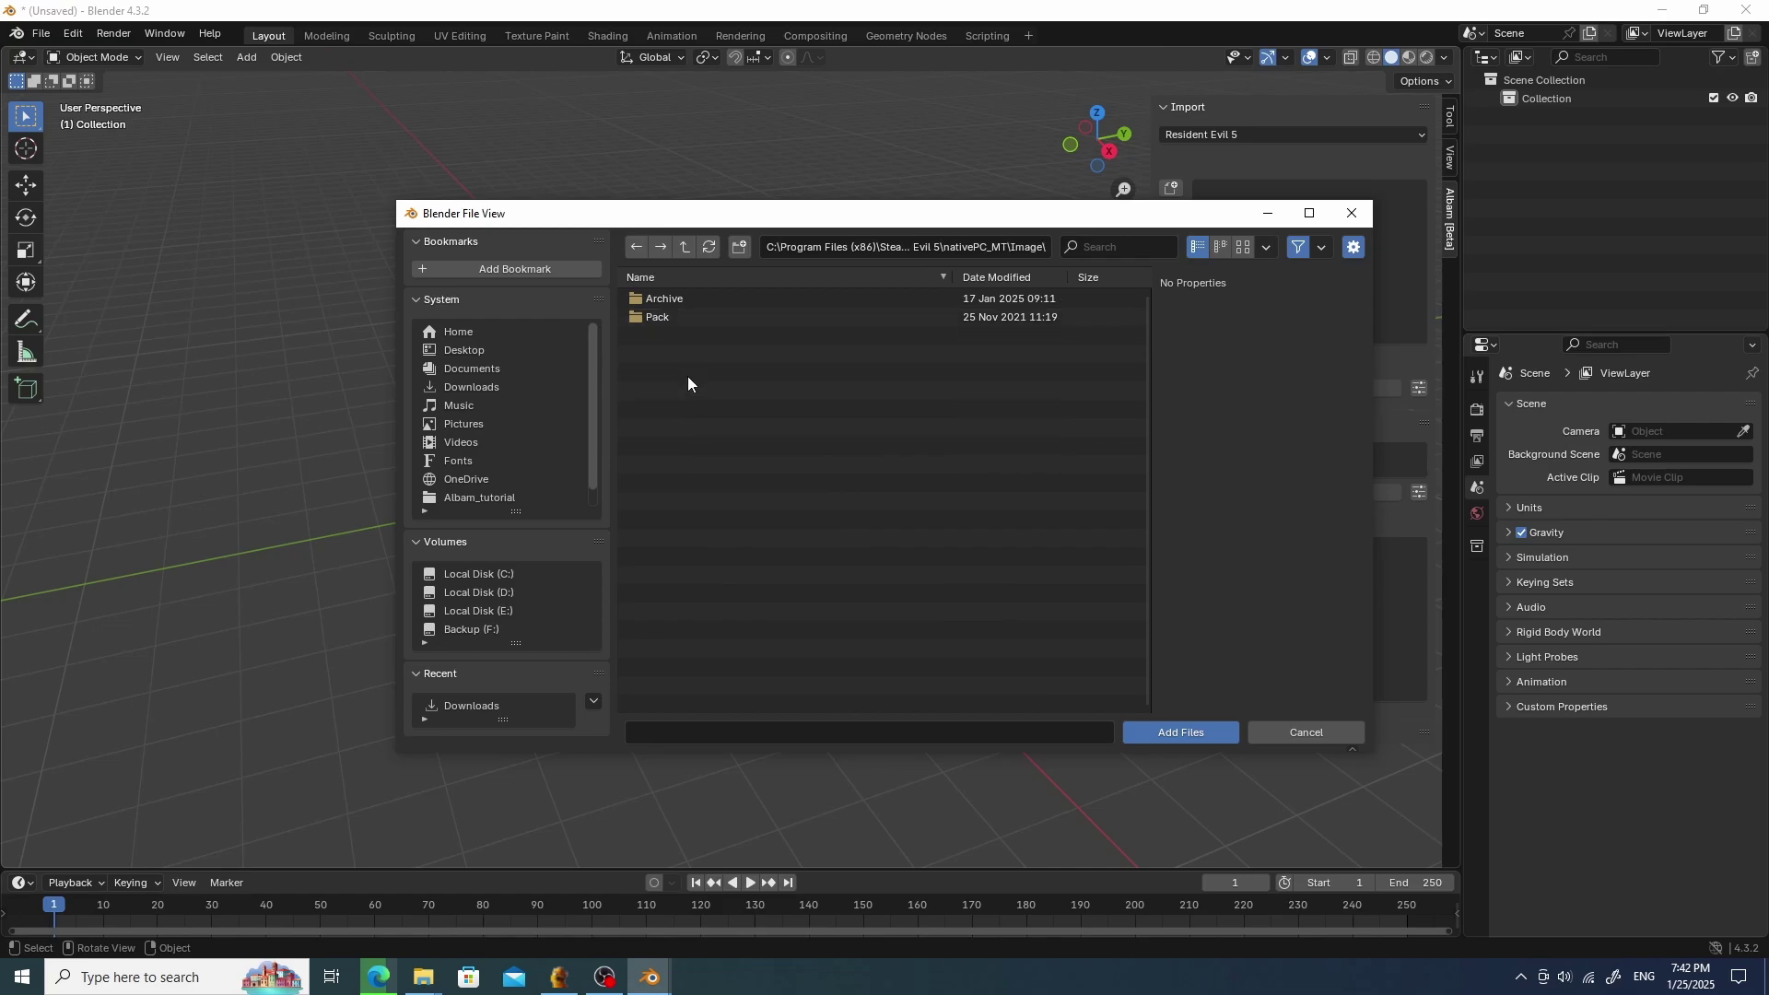
double_click(689, 300)
left_click(1094, 247)
type("chris")
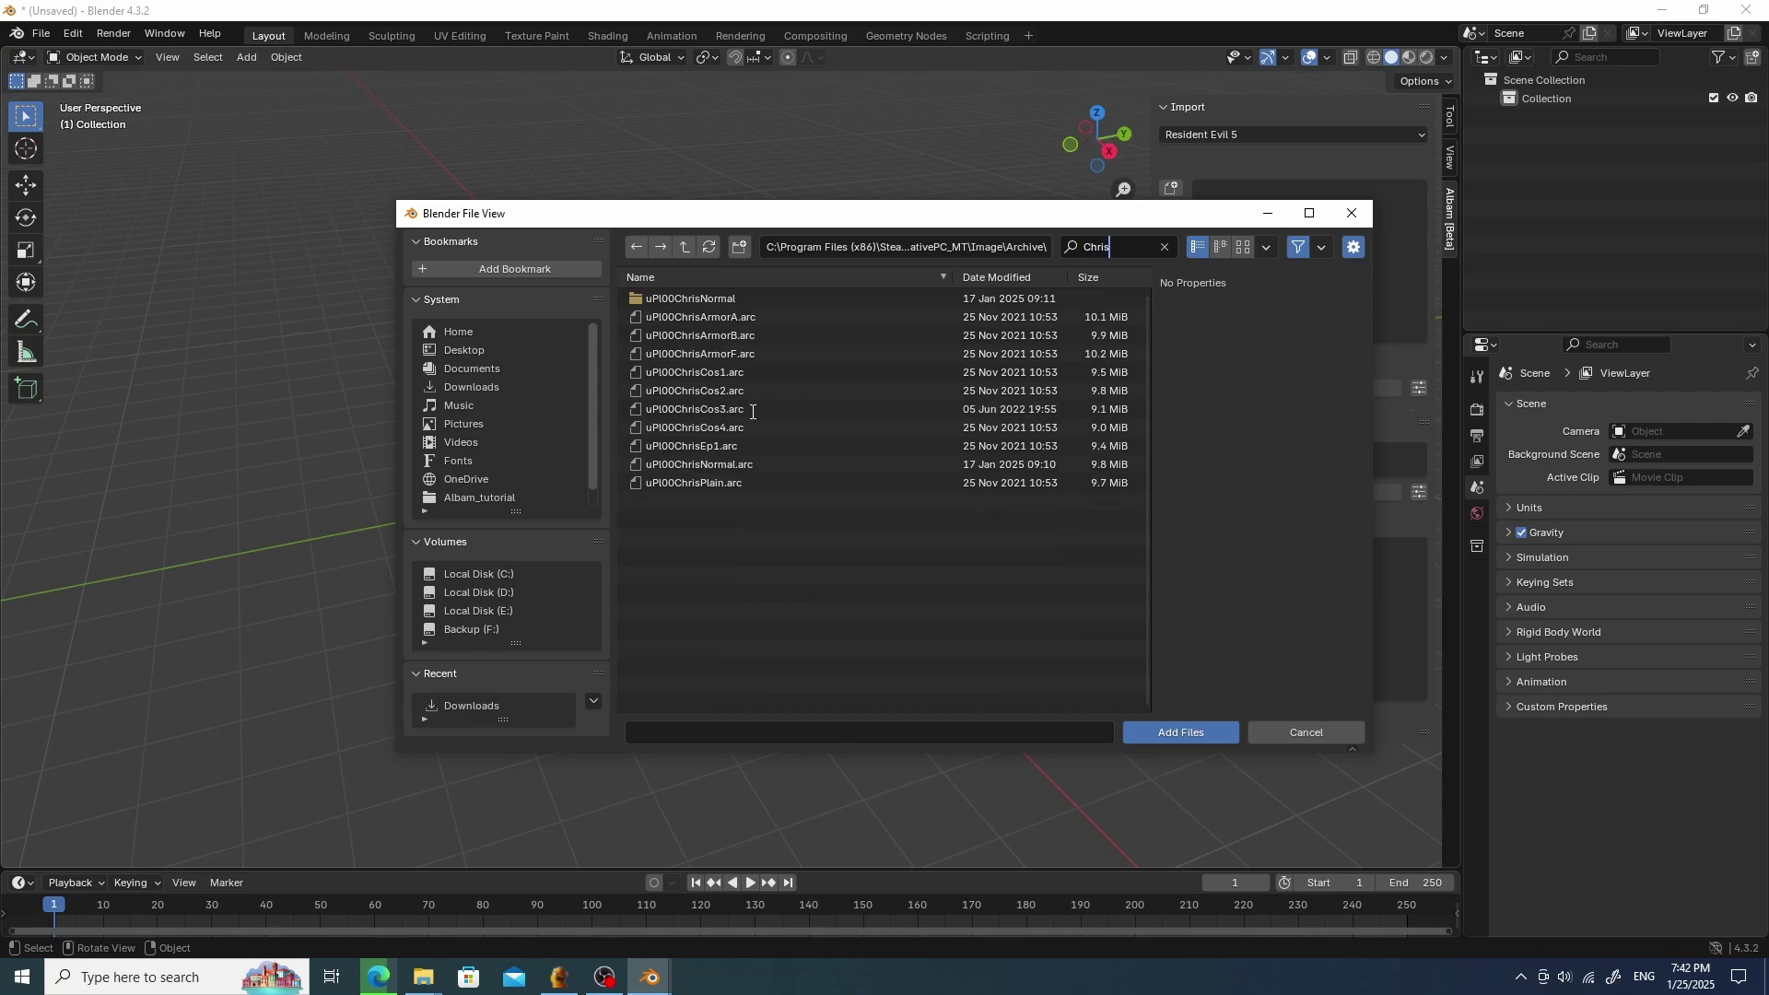
double_click(752, 412)
Expand the archive through pawn > pl > pl20 > model and select pl0000.mod.
left_click(1210, 191)
left_click(1218, 228)
left_click(1224, 249)
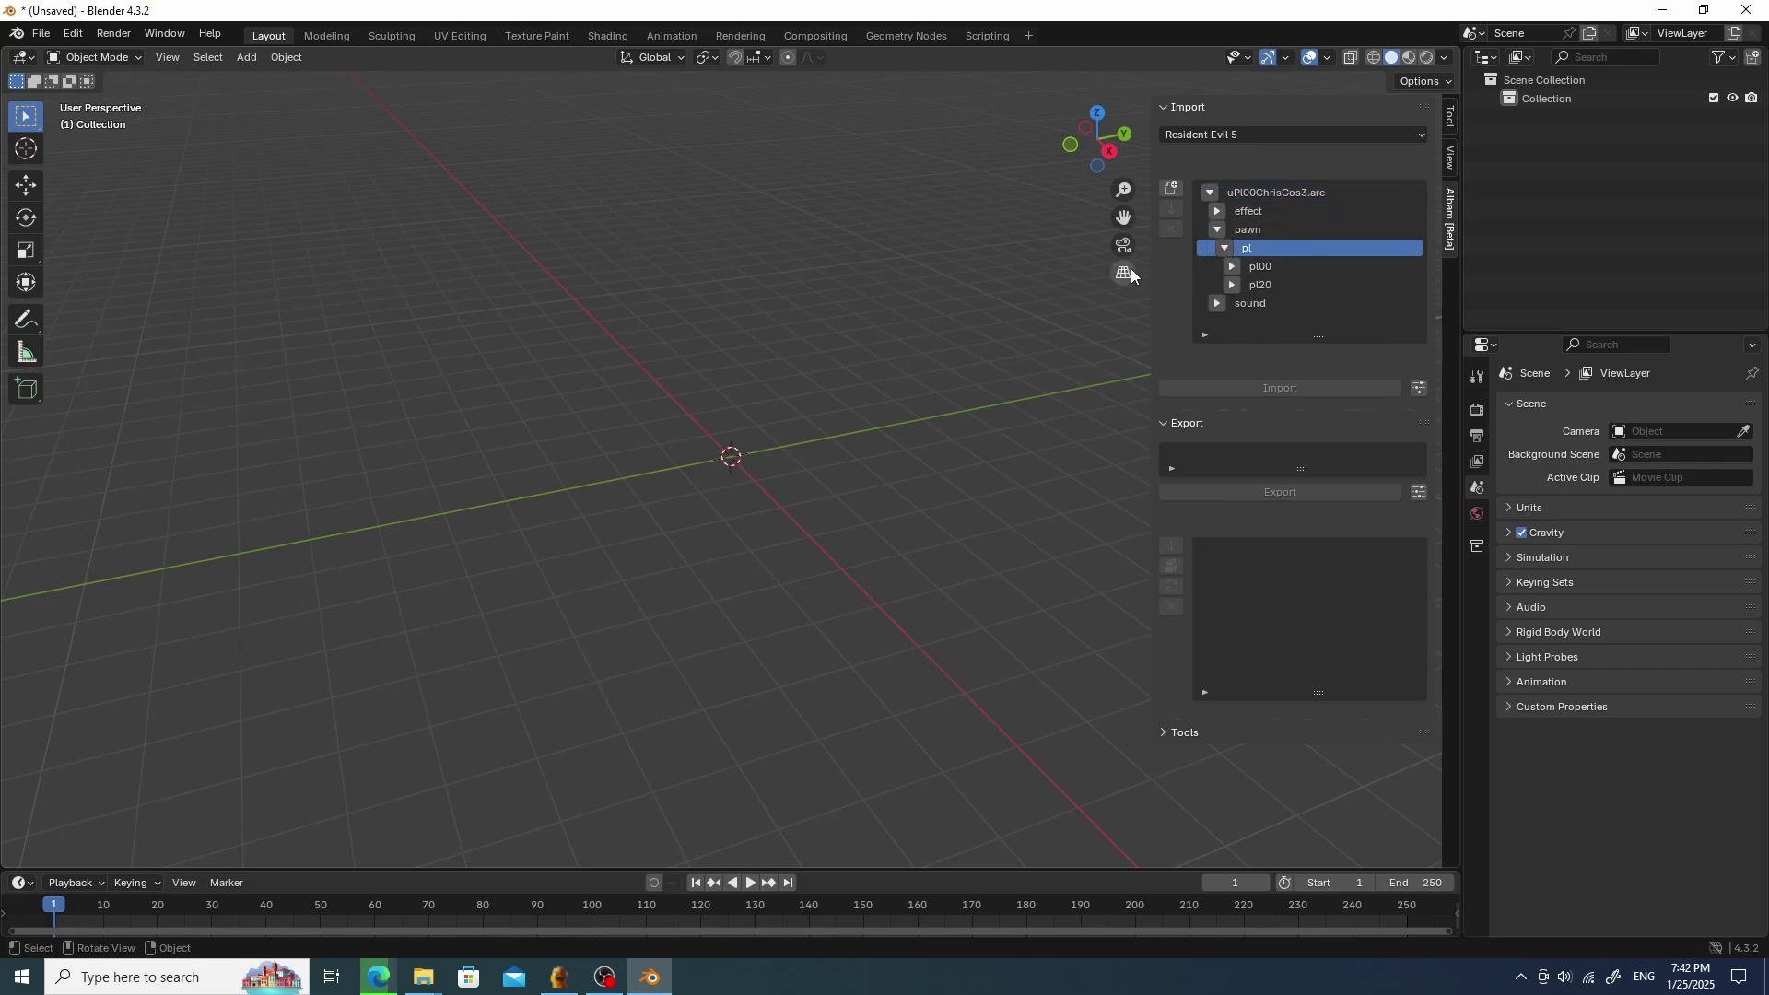
left_click(1231, 284)
left_click(1241, 299)
scroll(1273, 292, "down", 5)
left_click(1303, 249)
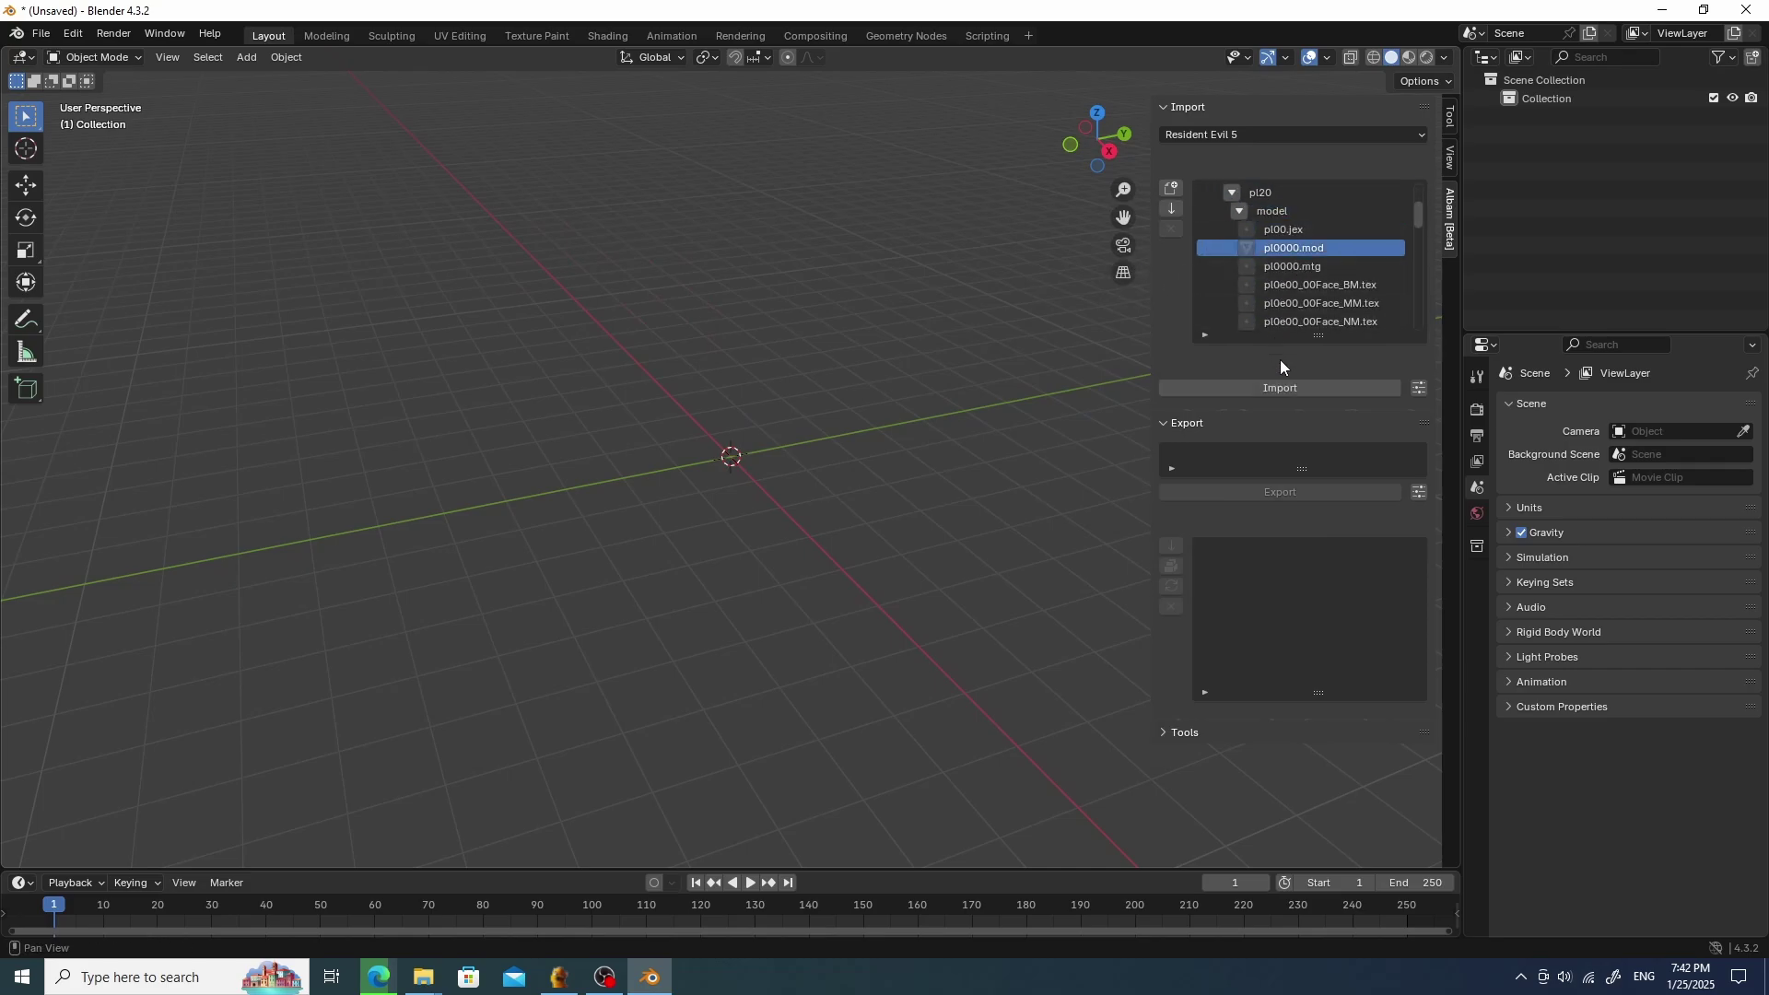